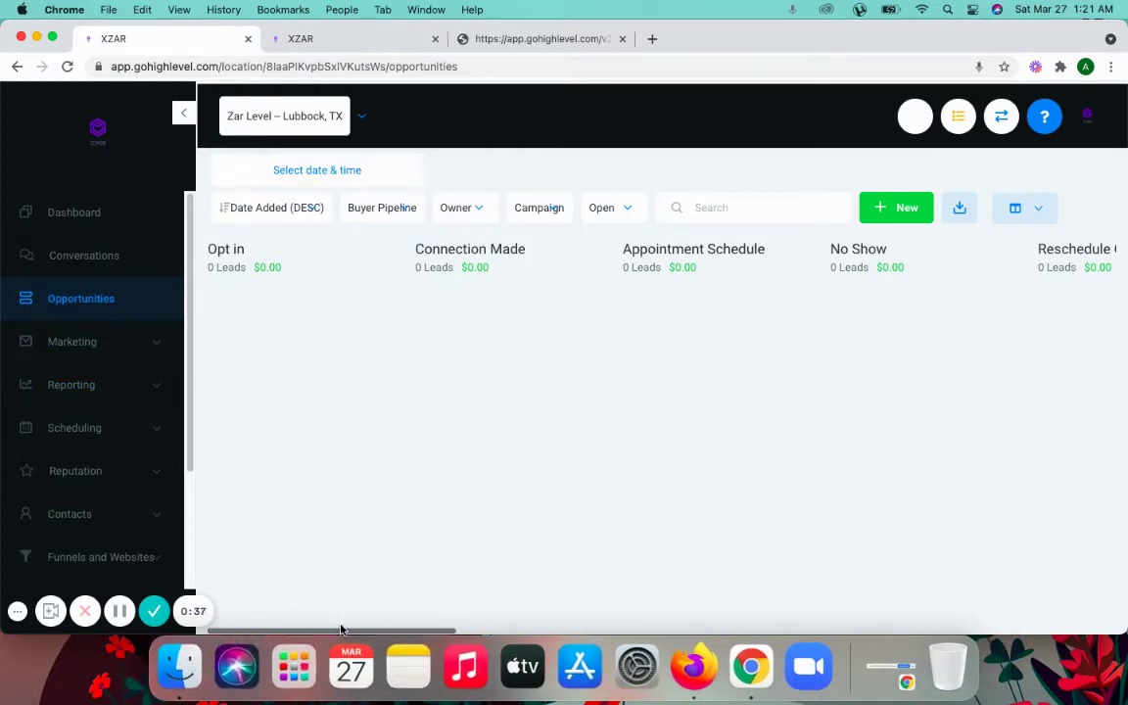
Submit the Get Free Consultation form on the website preview with the contact's details, and check the Buyer Pipeline for the new lead
drag(359, 632, 315, 601)
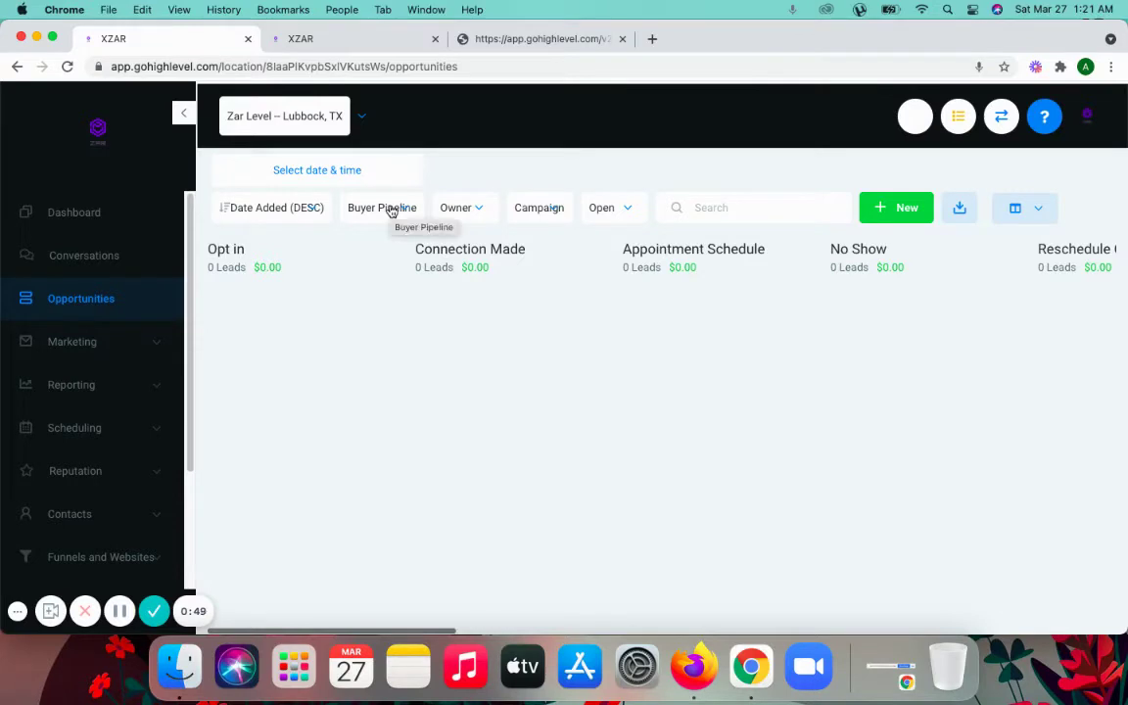
click(506, 39)
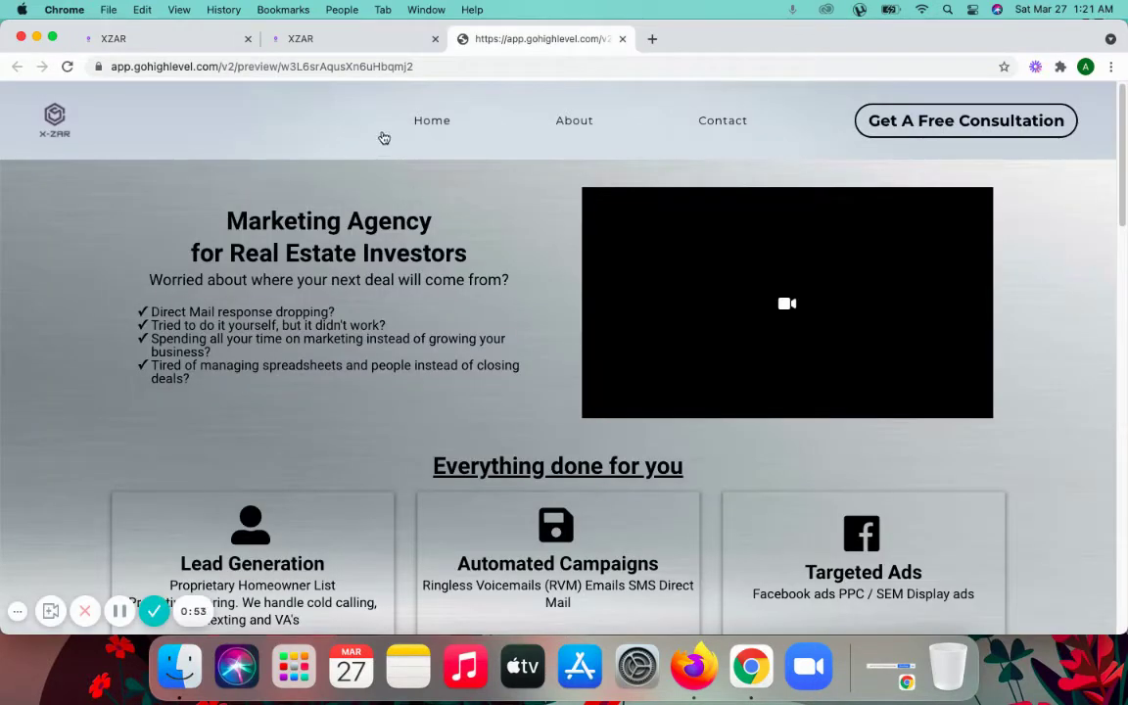
click(970, 125)
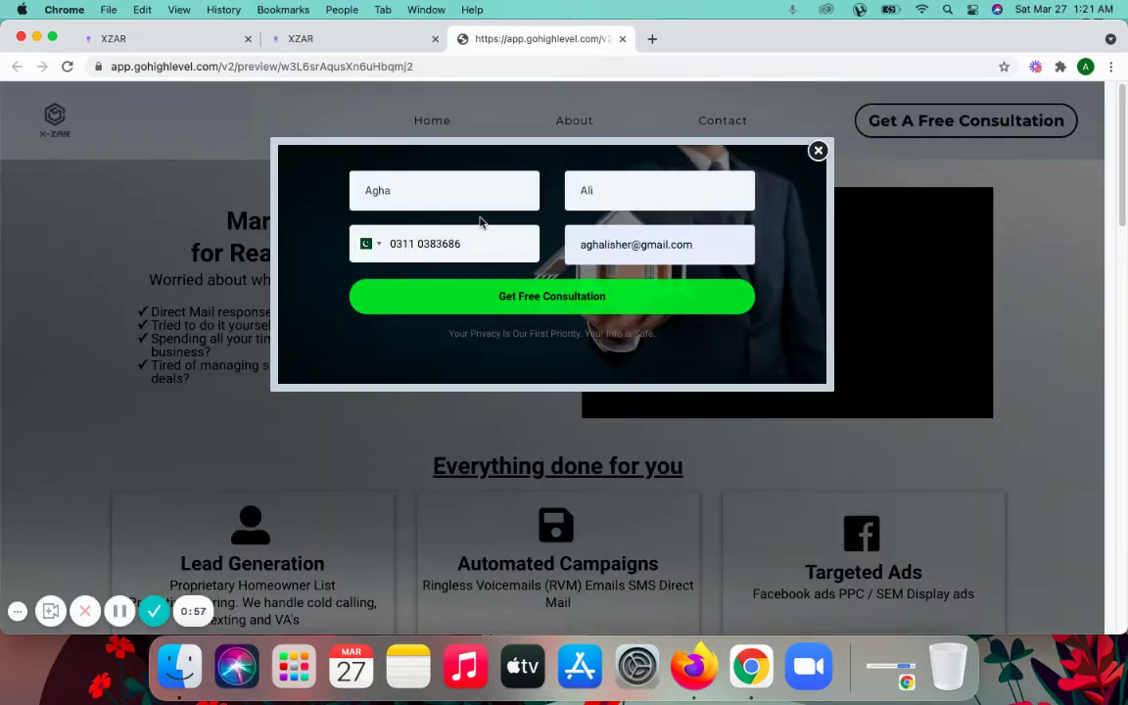
click(545, 307)
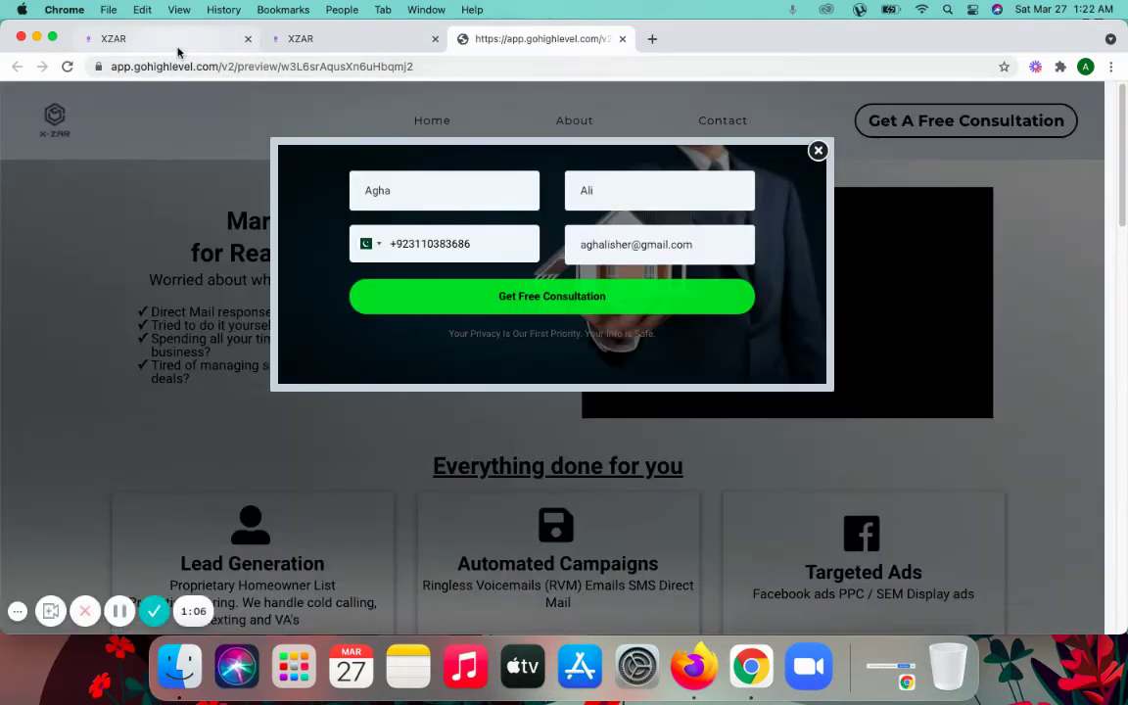
click(161, 39)
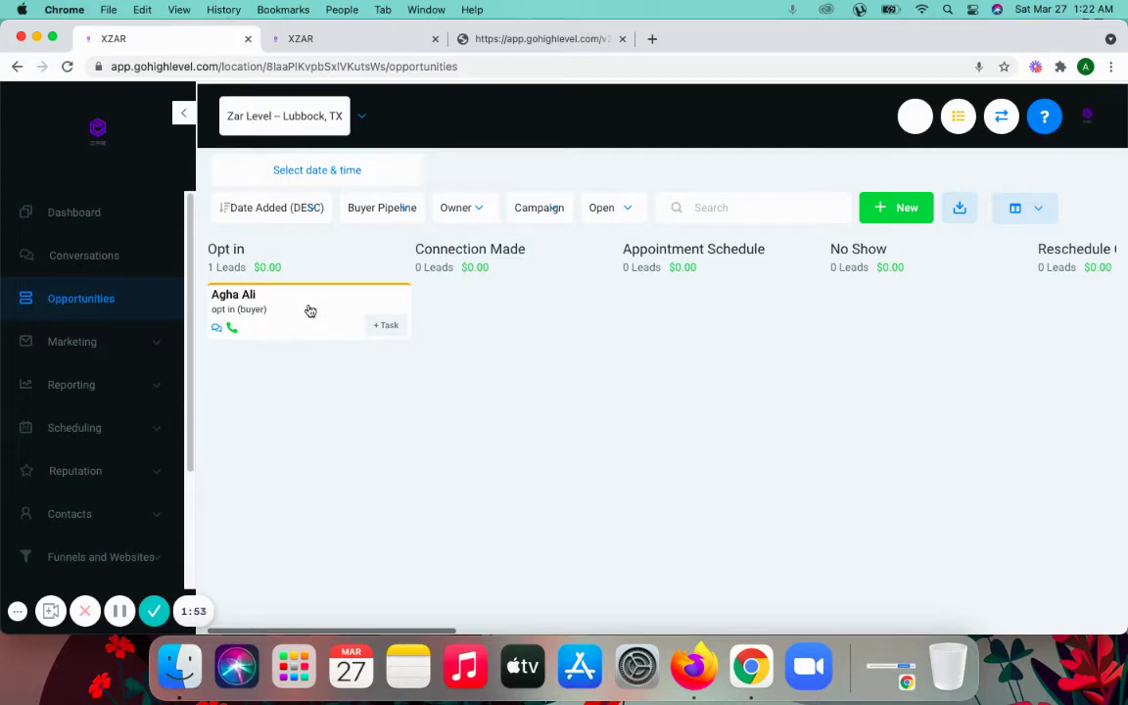
Open the contacts' Manual Actions list to review the queued call tasks
click(345, 40)
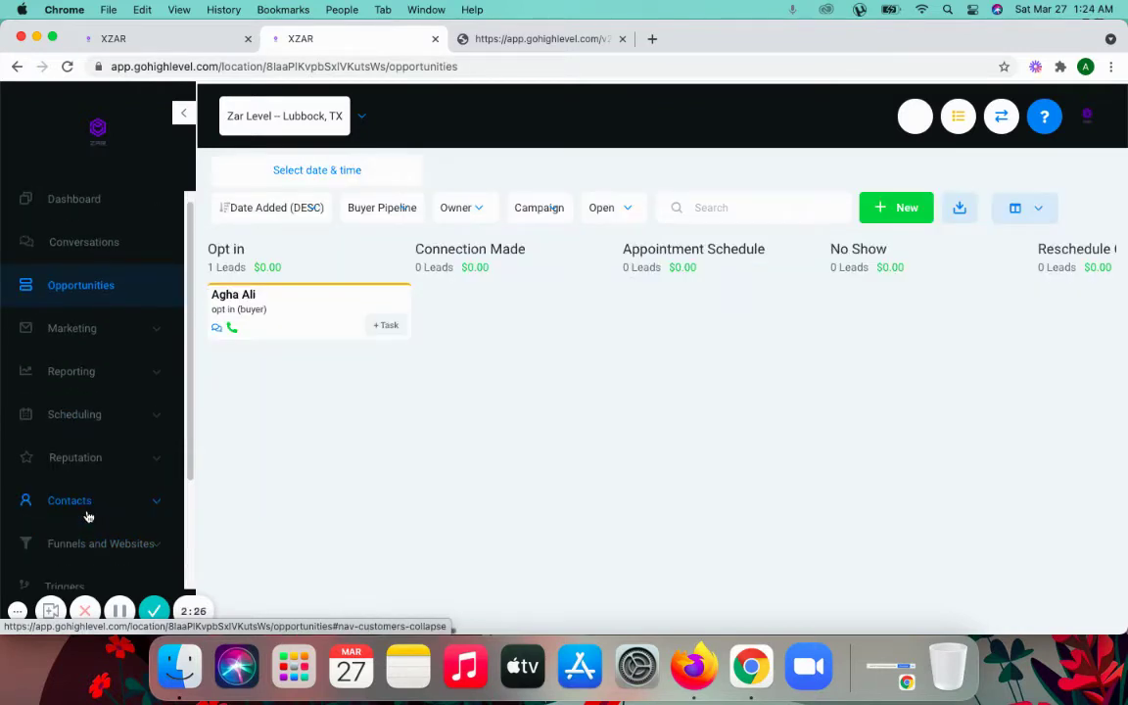
click(88, 513)
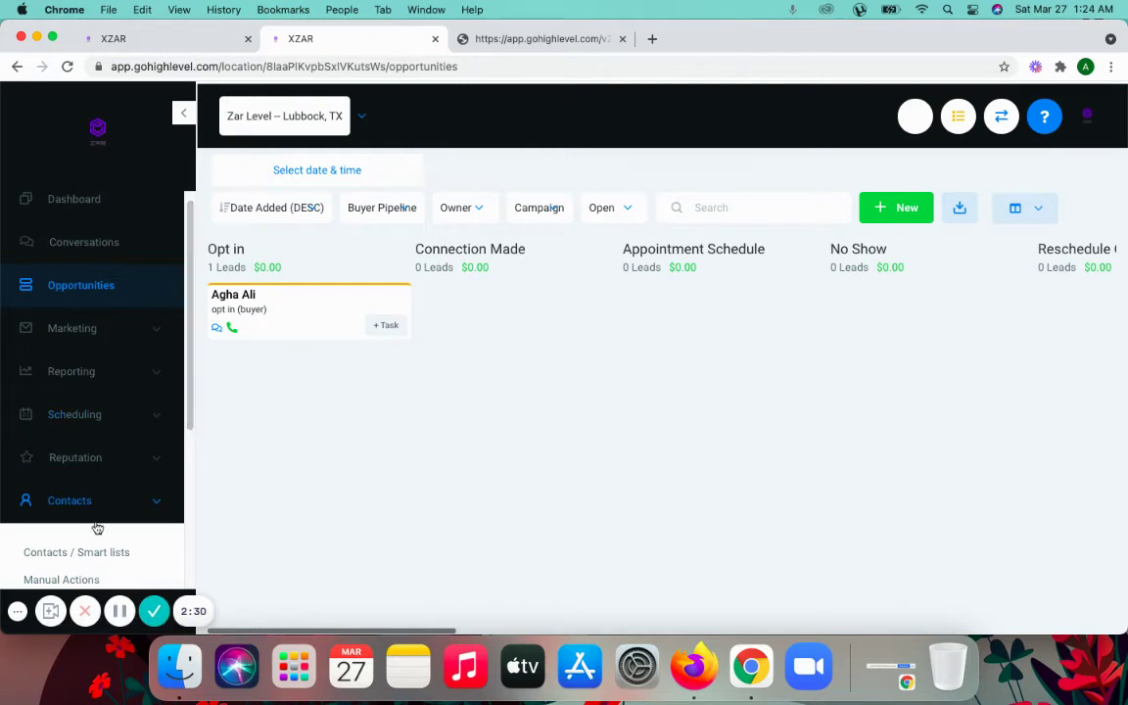
click(78, 585)
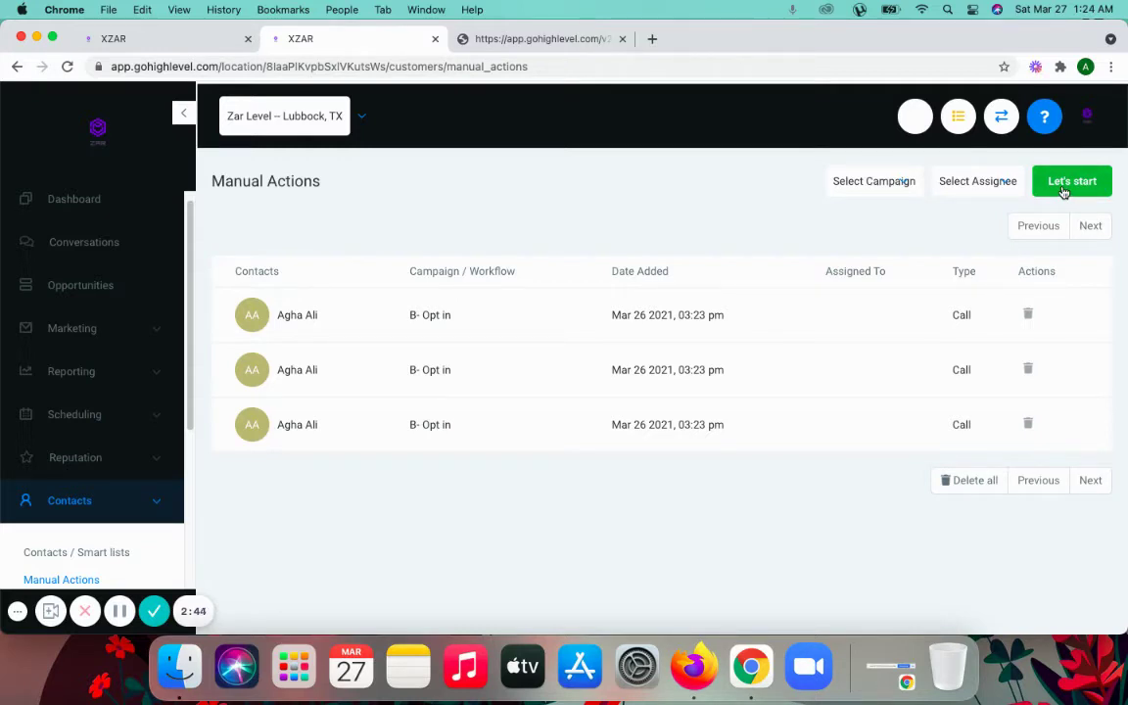
Move the lead's card from Opt in to Connection Made in the Buyer Pipeline opportunities
click(154, 506)
click(93, 297)
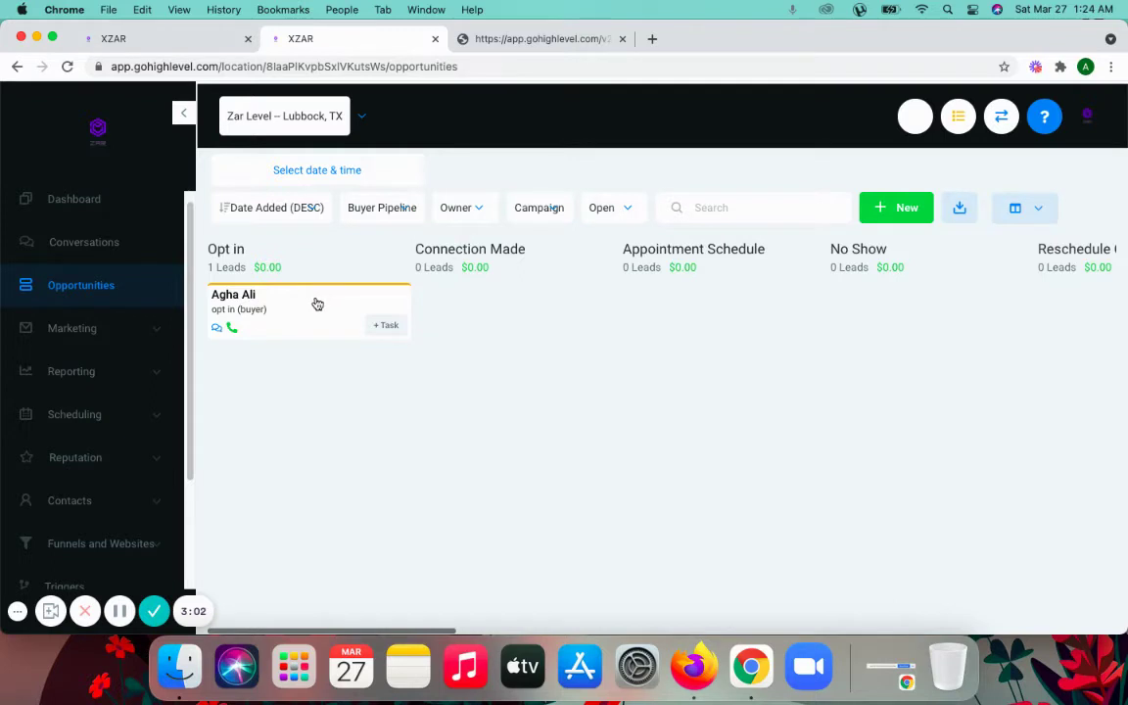
drag(322, 303, 501, 311)
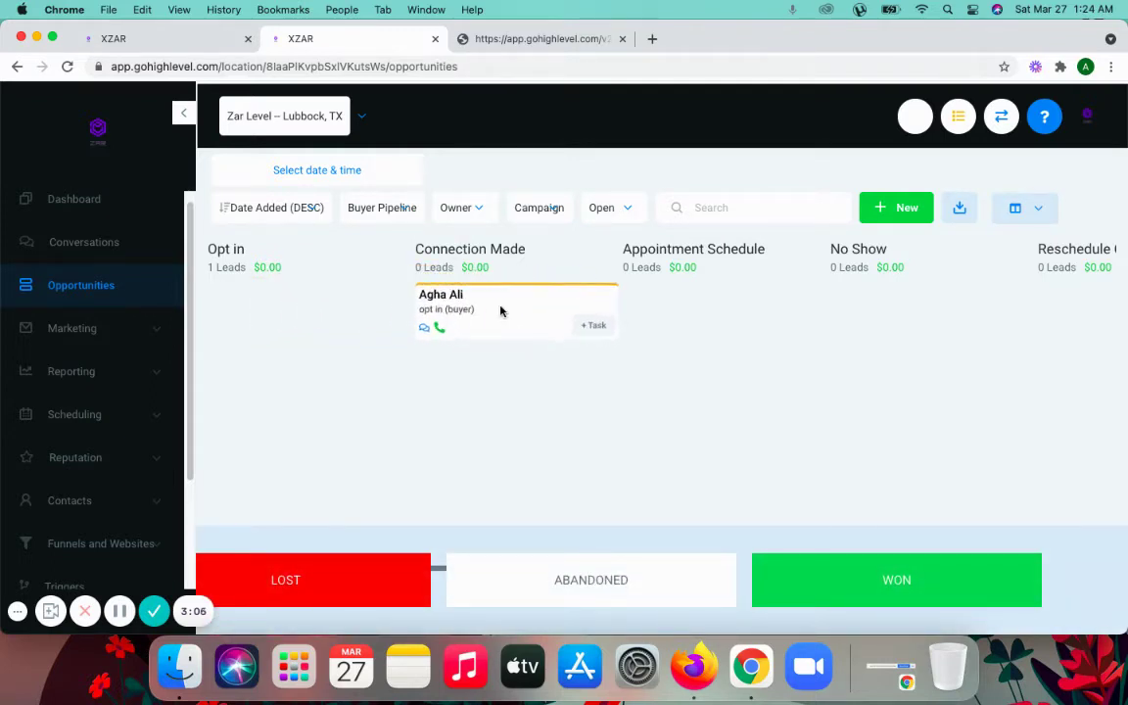
click(186, 40)
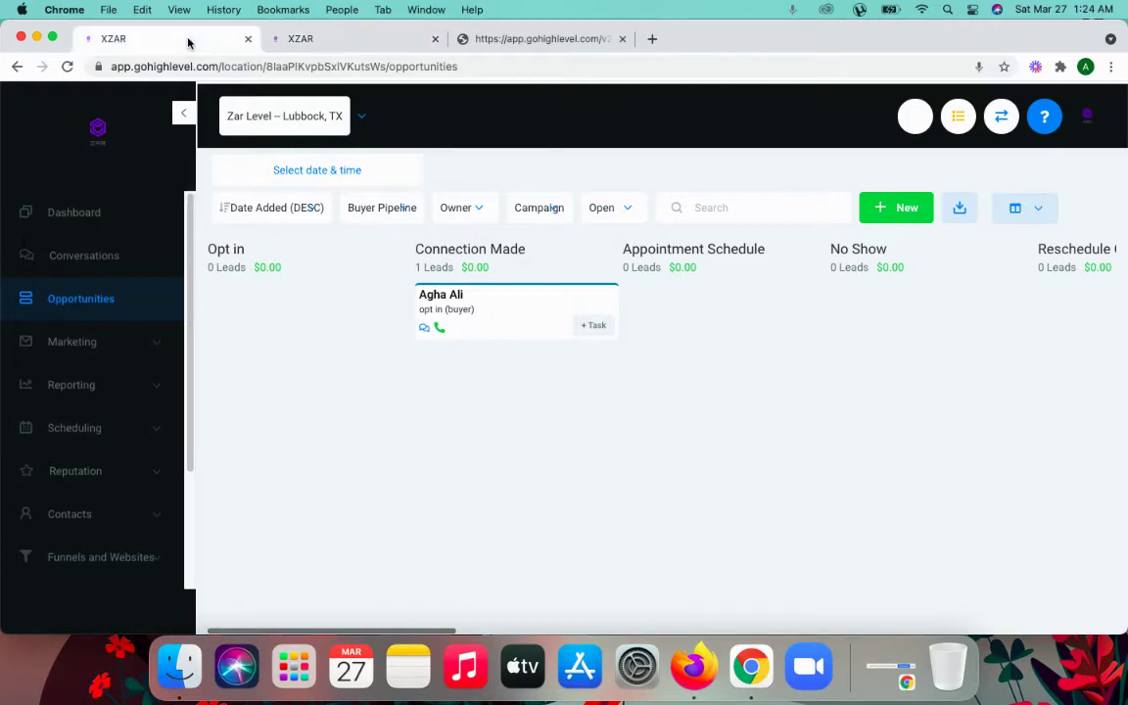
Open the lead's contact record from the smart lists and review its campaigns, opportunities, booking message and tags
click(303, 40)
click(49, 506)
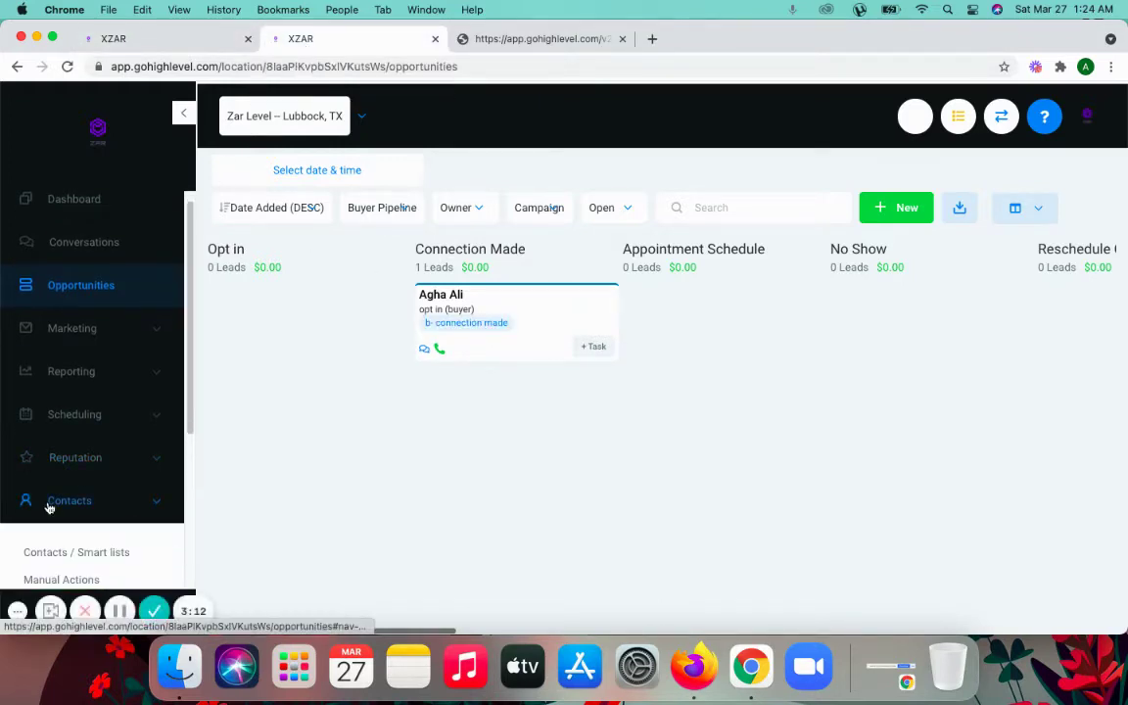
click(73, 554)
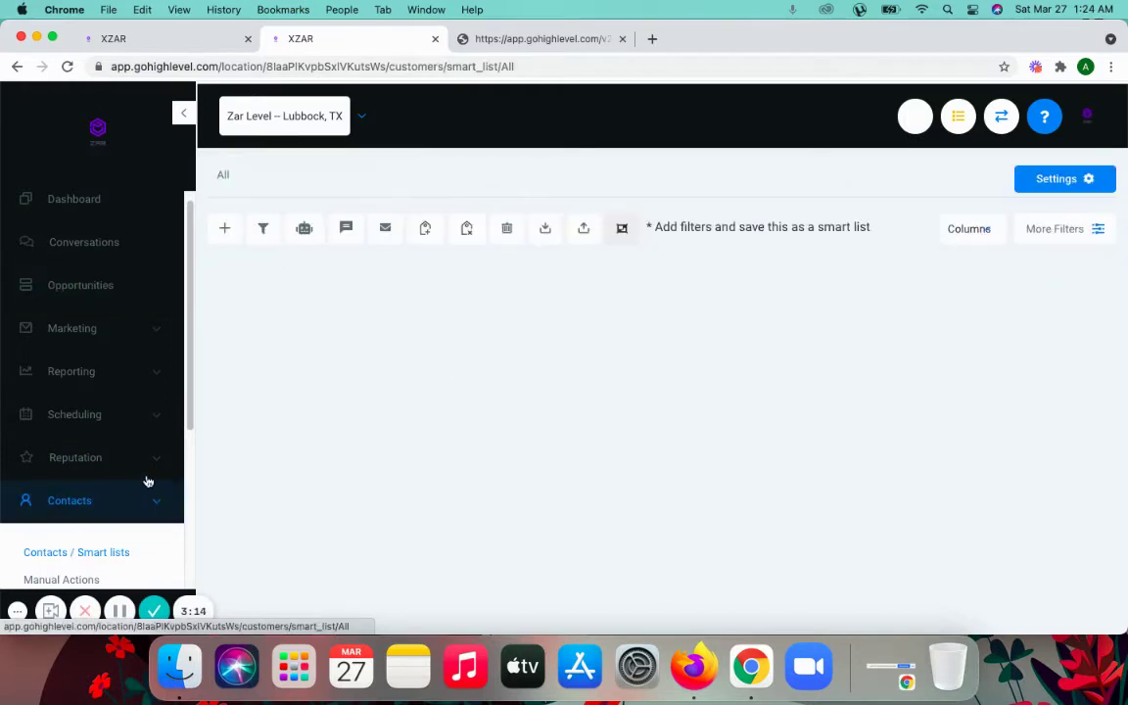
click(358, 418)
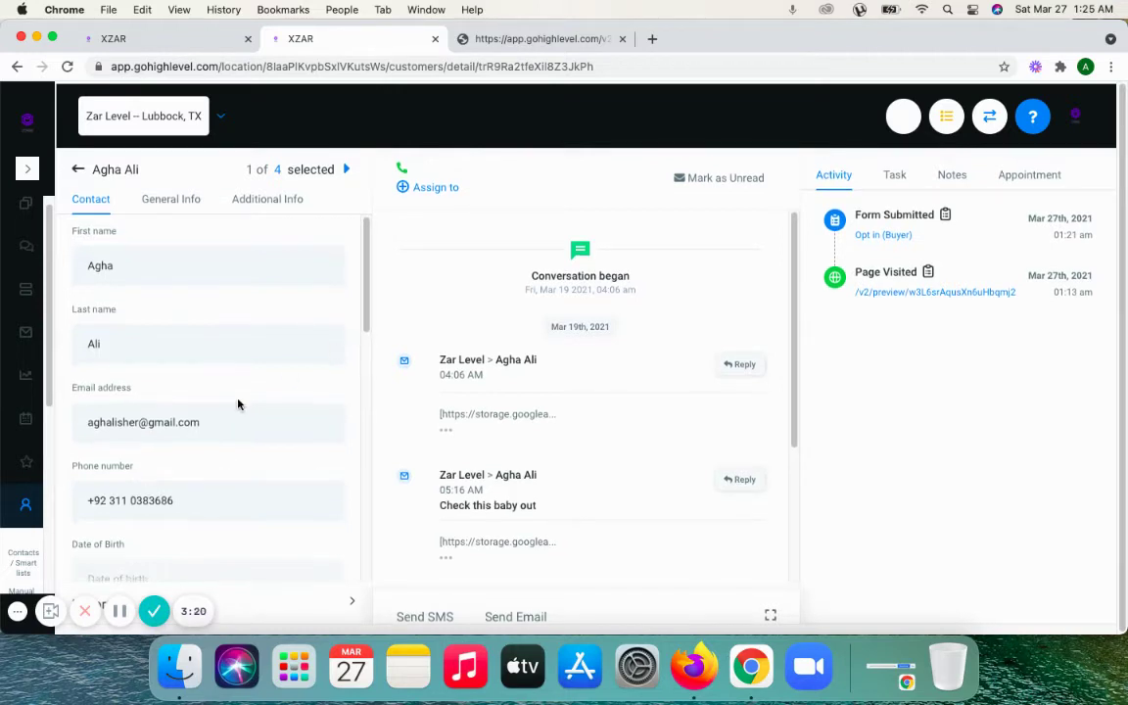
scroll(238, 404, down, 5)
scroll(238, 405, down, 8)
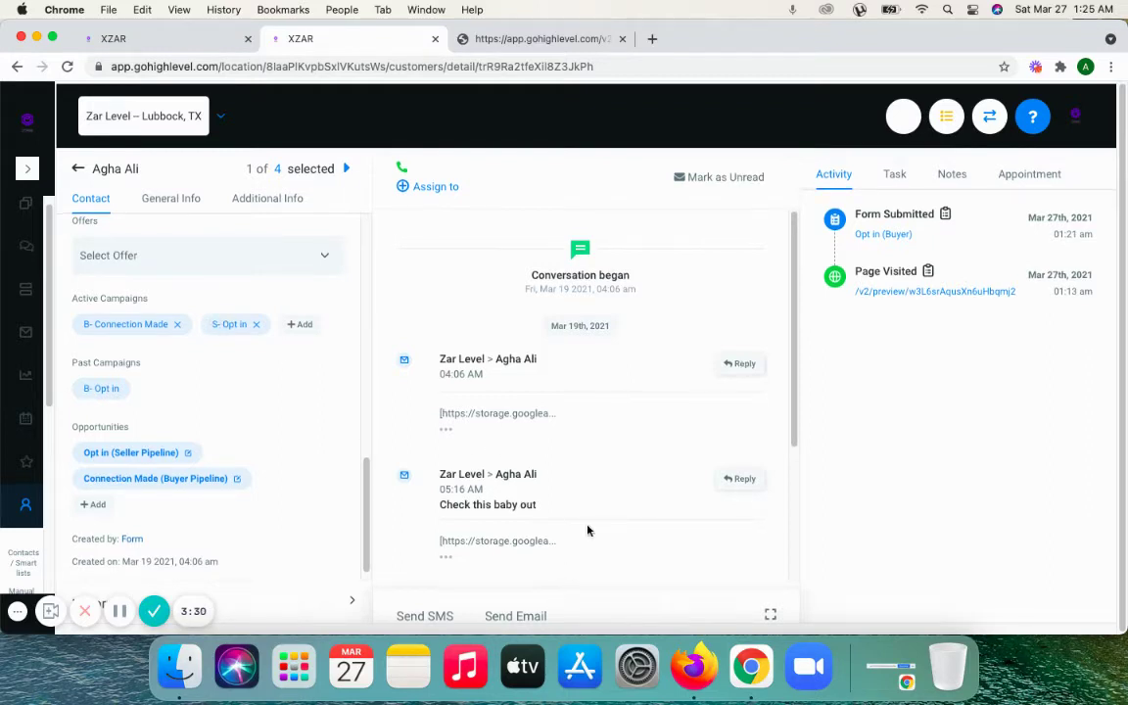
drag(795, 416, 790, 568)
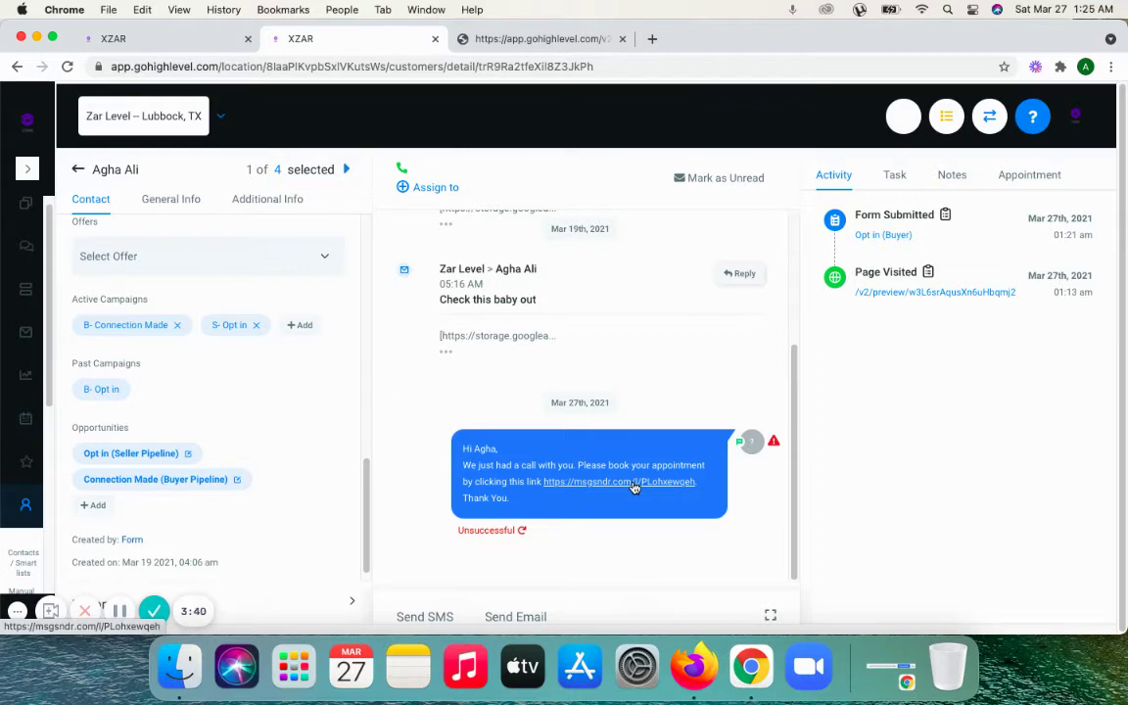
scroll(244, 428, down, 1)
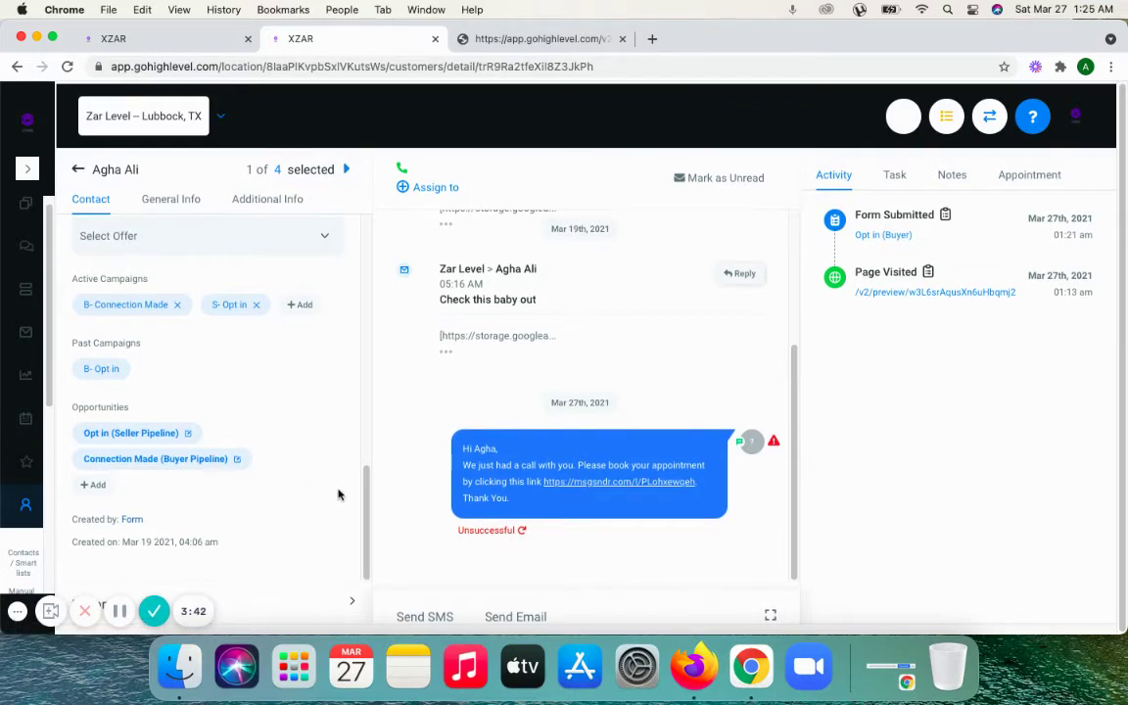
drag(367, 511, 388, 381)
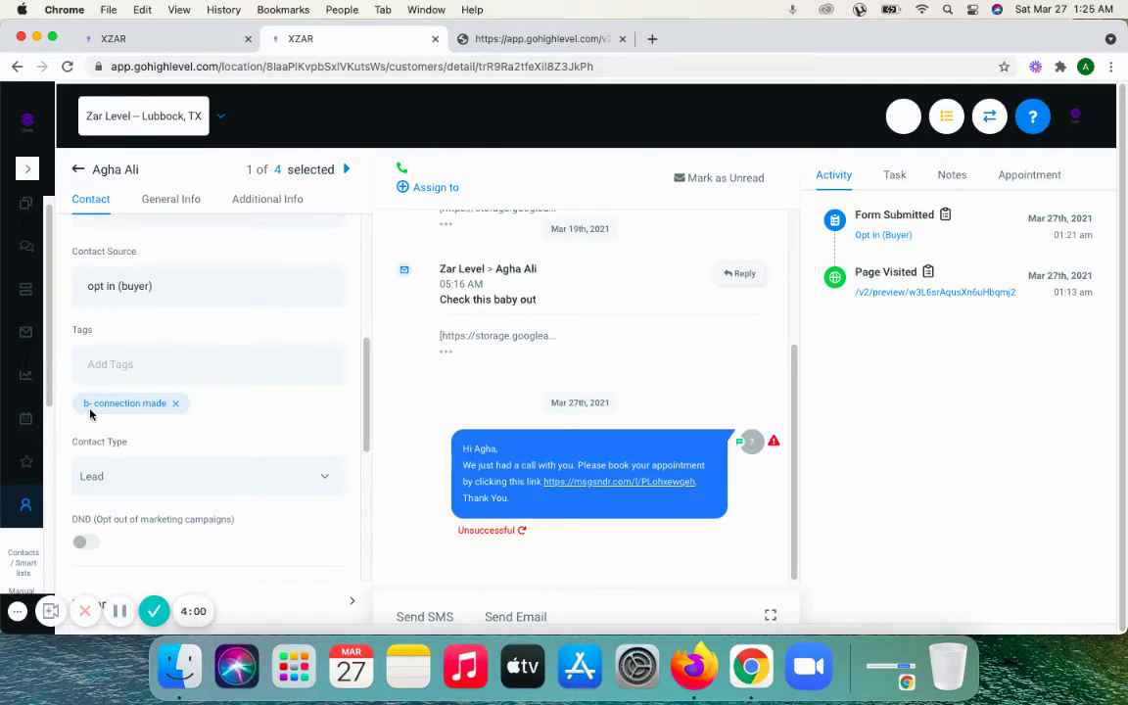
Compare the lead's pipeline card with the contact record's booking message, and close the website preview page
click(143, 44)
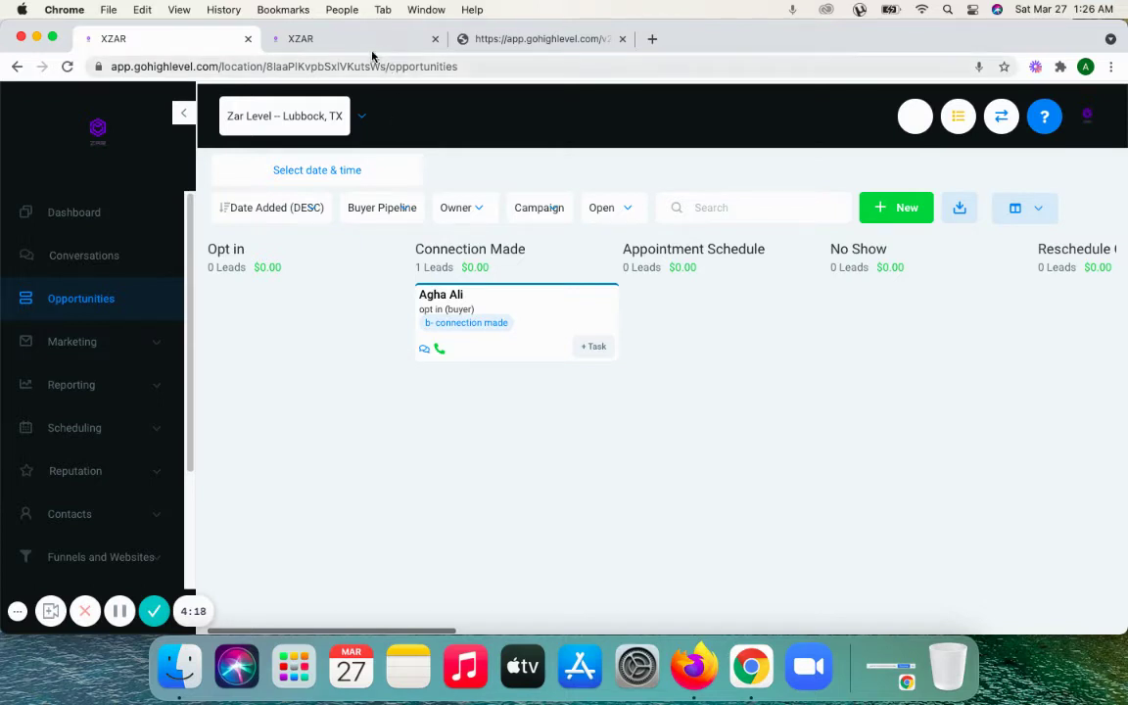
click(333, 41)
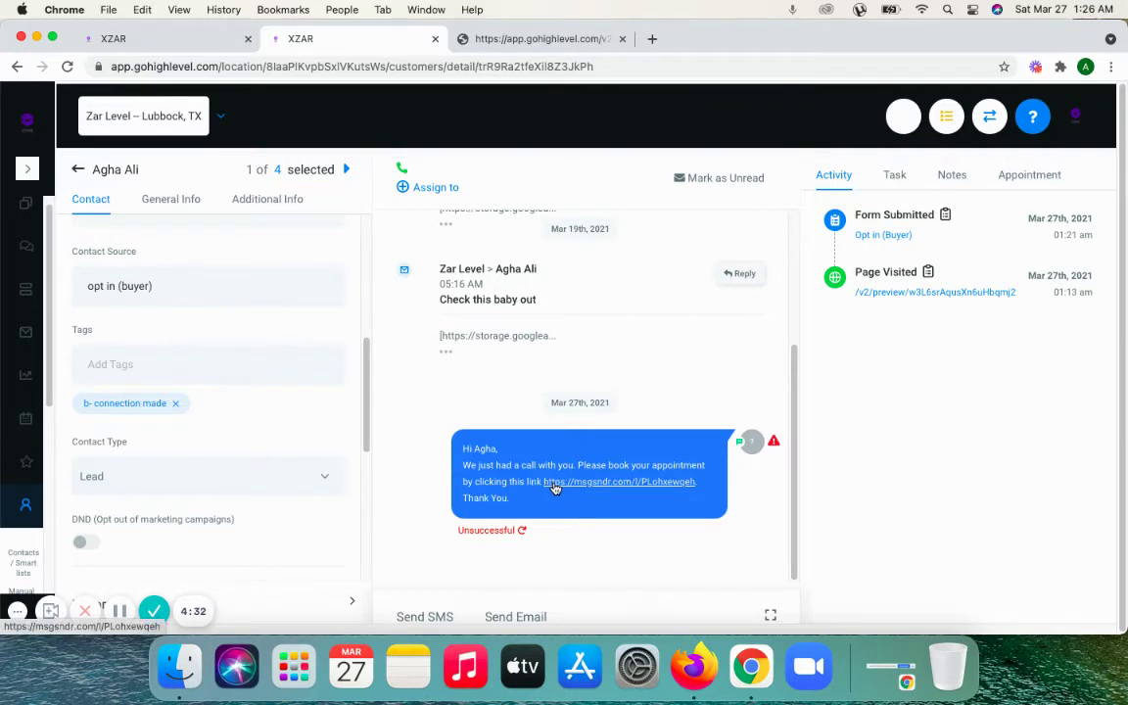
click(622, 38)
click(176, 43)
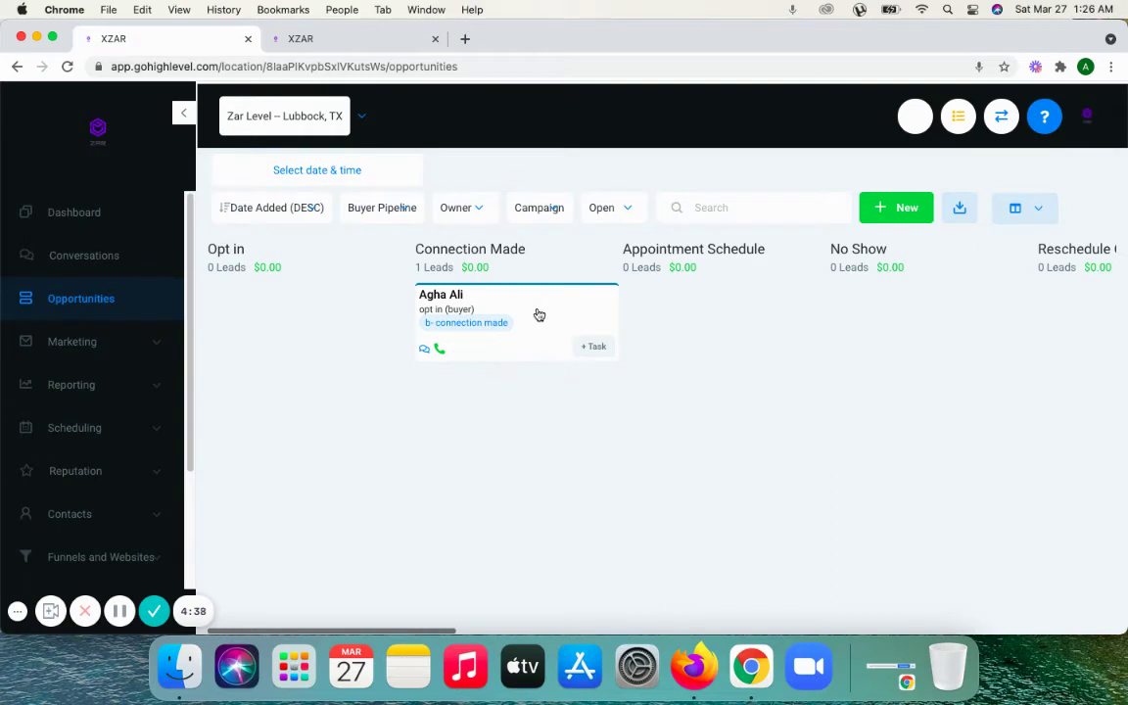
drag(539, 314, 501, 311)
Open the booking link in the contact's message and select Tuesday, March 30, 2021 at 01:00 AM
click(285, 38)
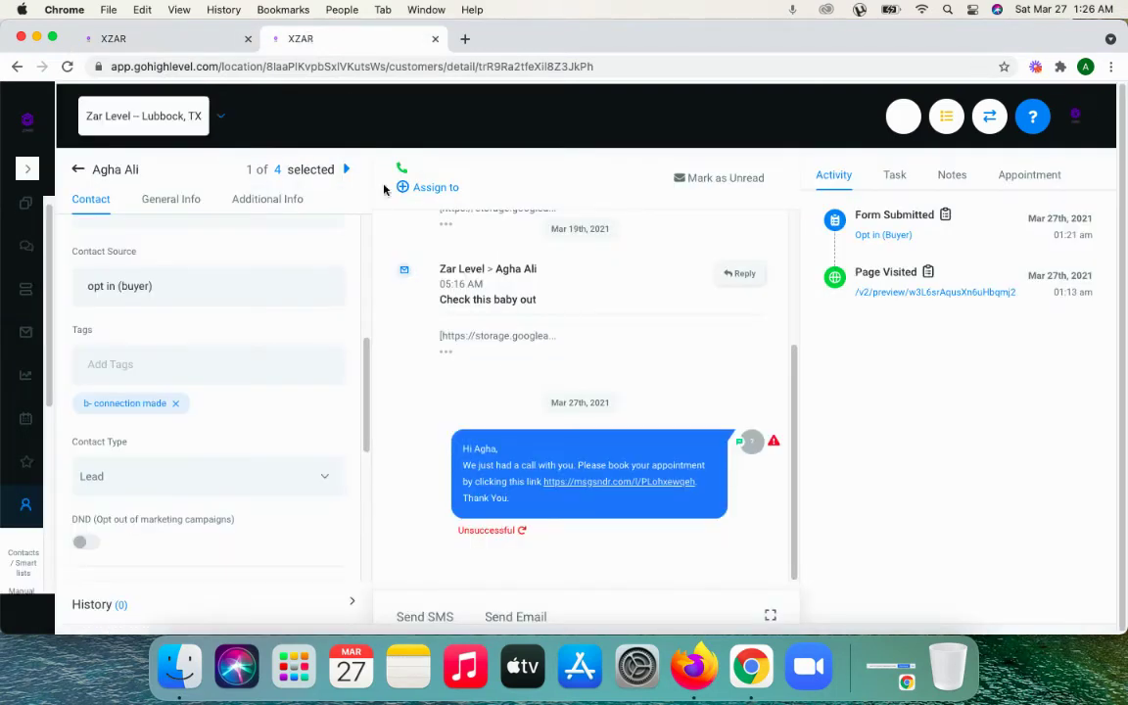
click(603, 482)
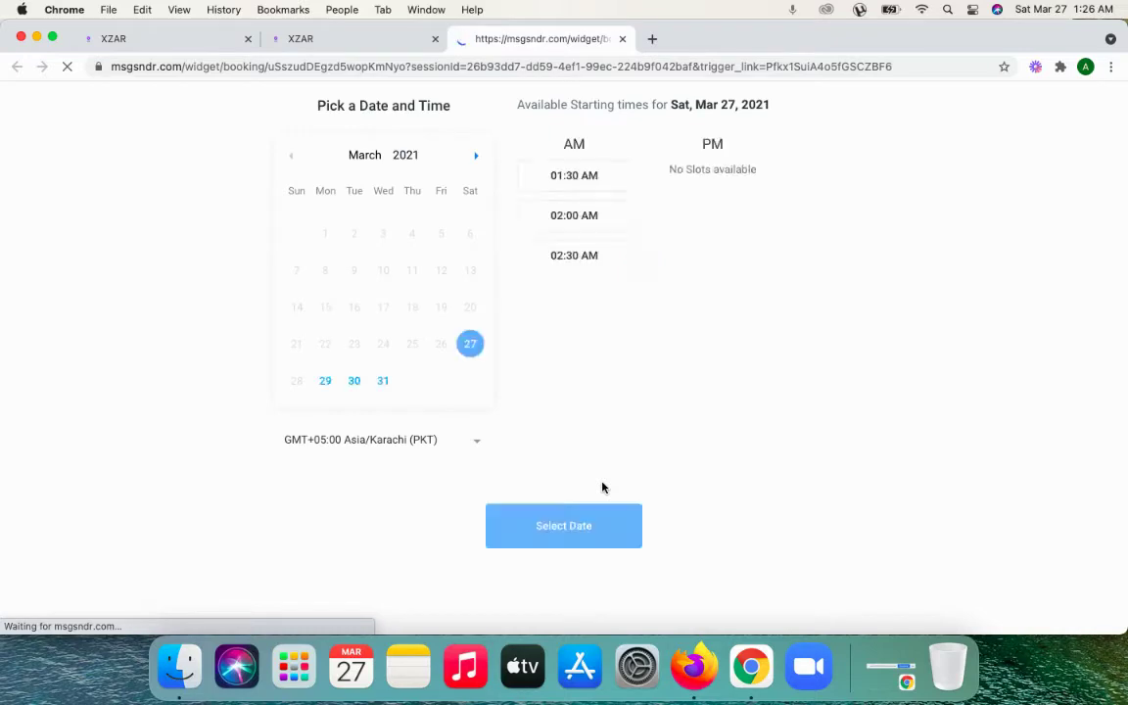
click(357, 384)
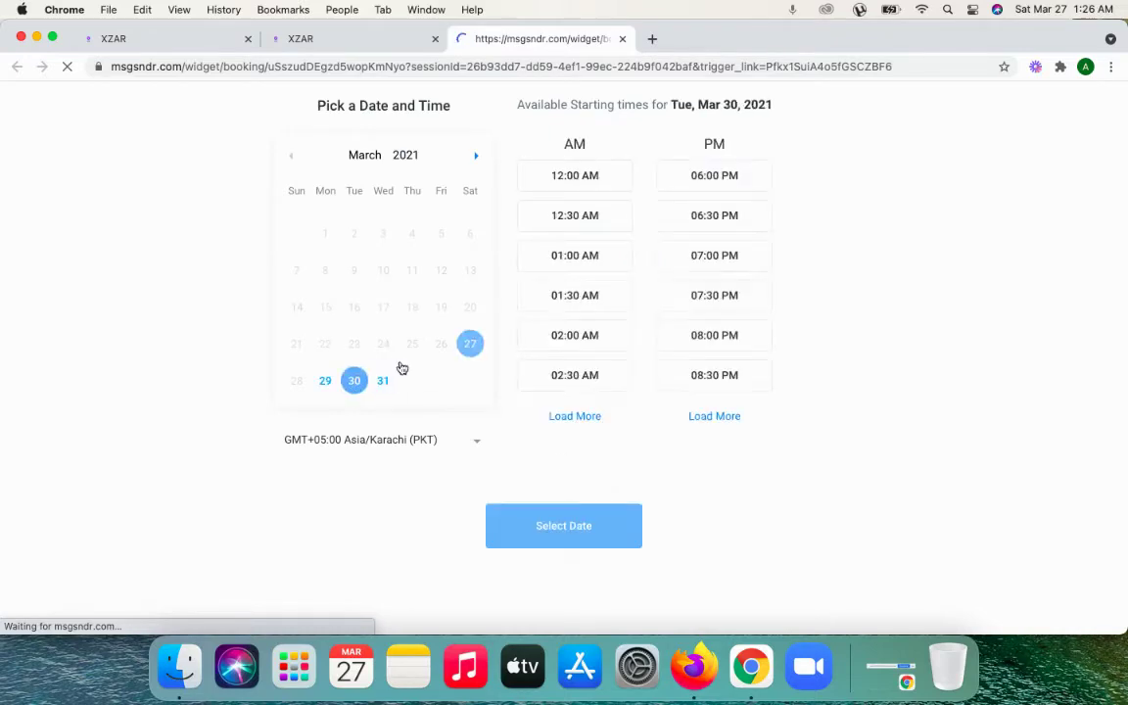
click(564, 257)
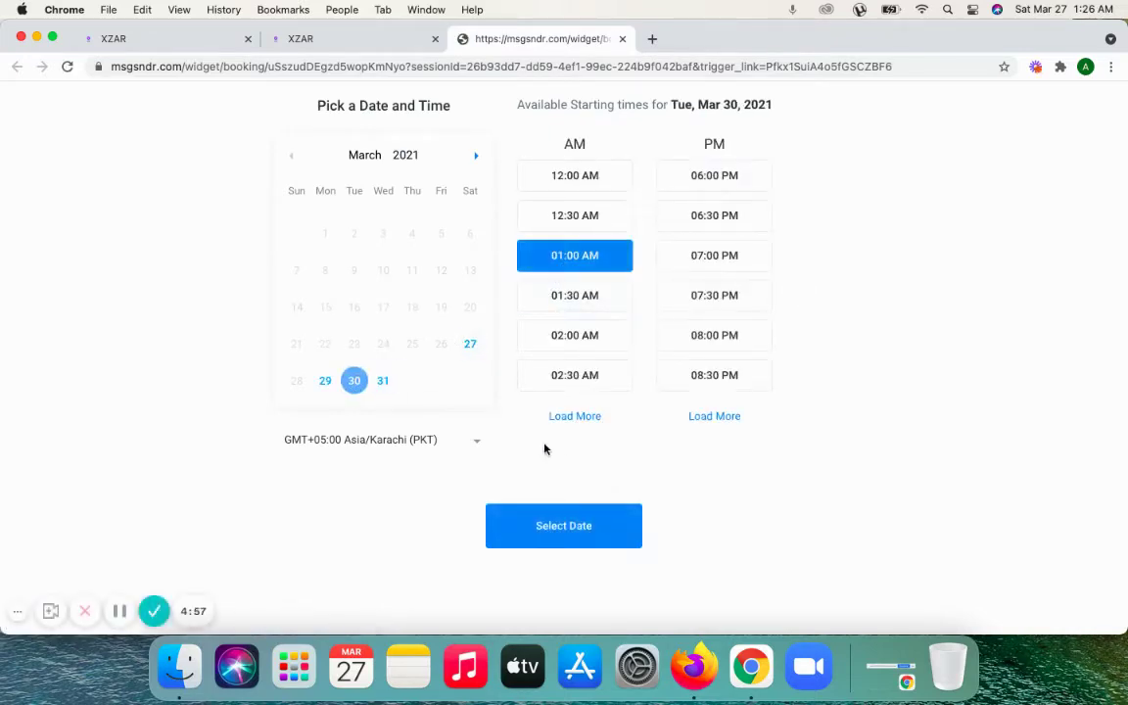
click(545, 525)
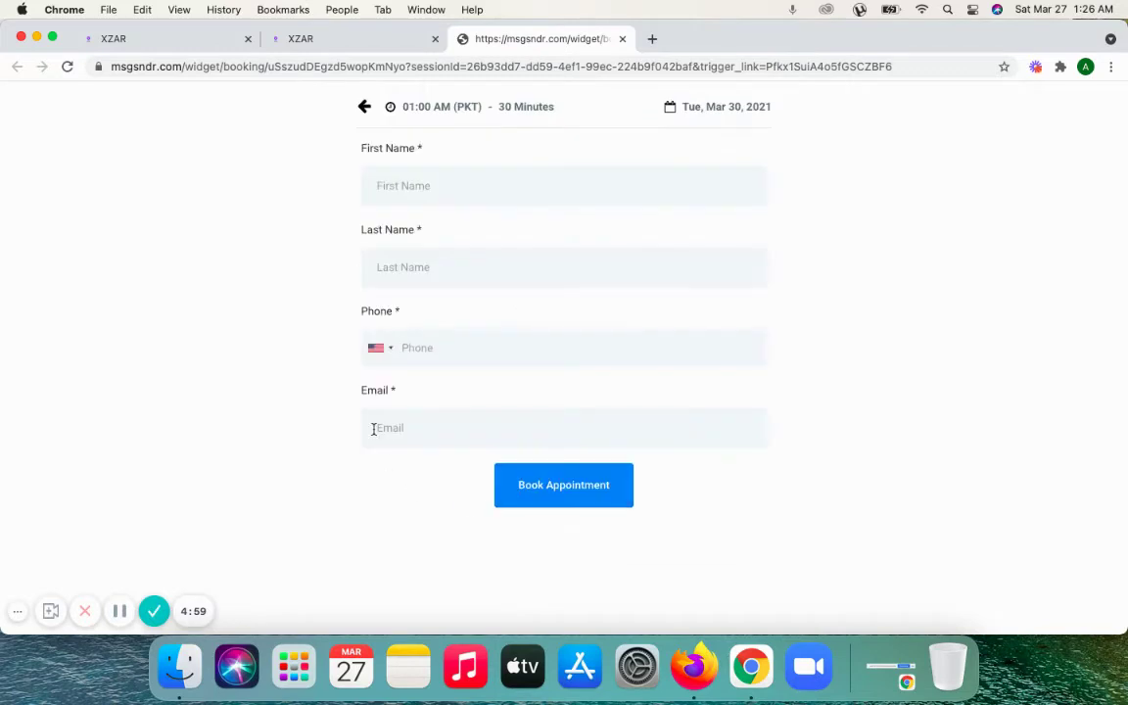
Fill in the contact's first name, last name, phone and email, and book the appointment
click(432, 195)
key(Down)
key(Return)
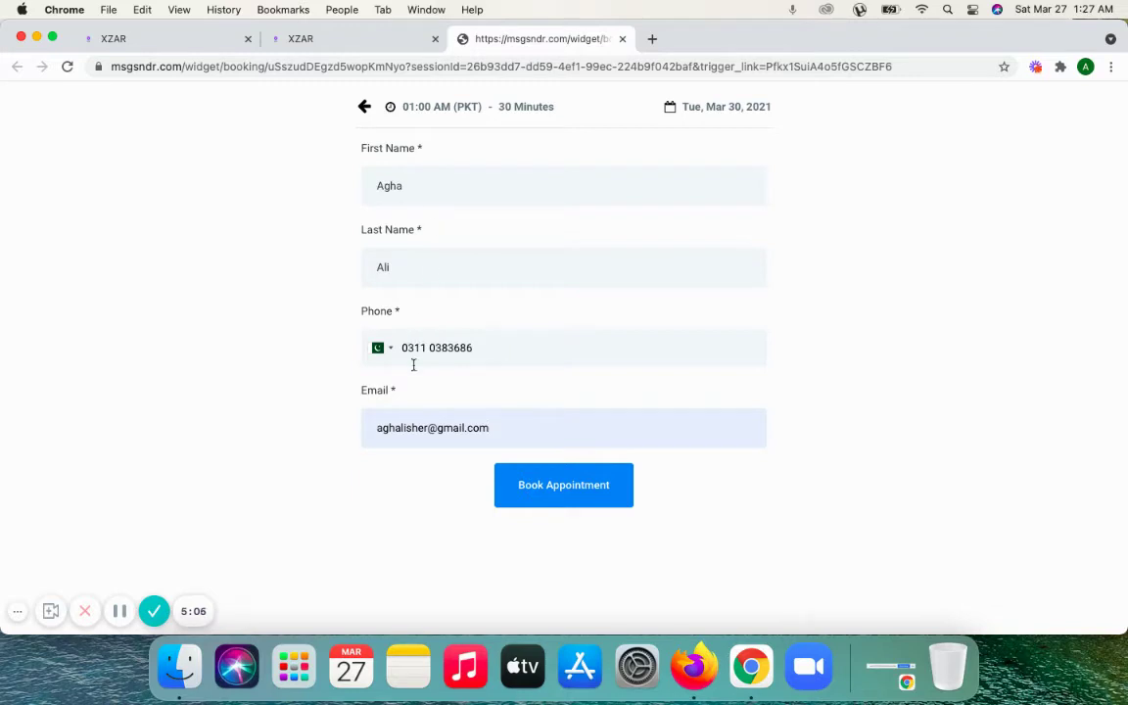
click(567, 497)
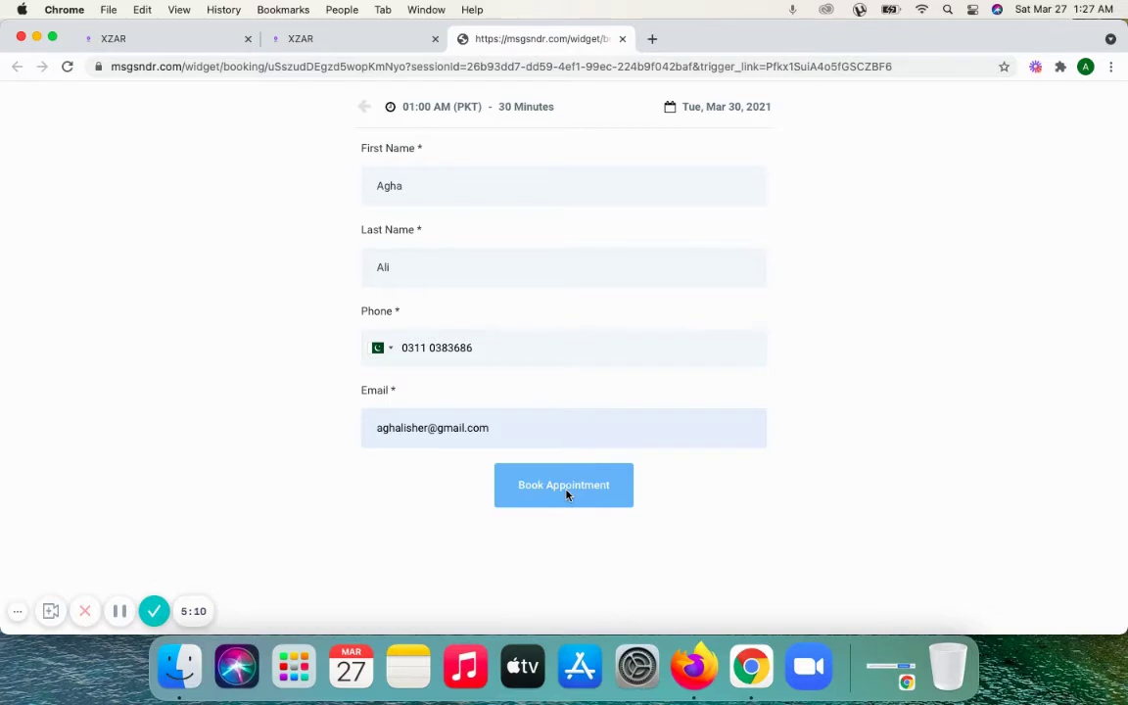
click(508, 332)
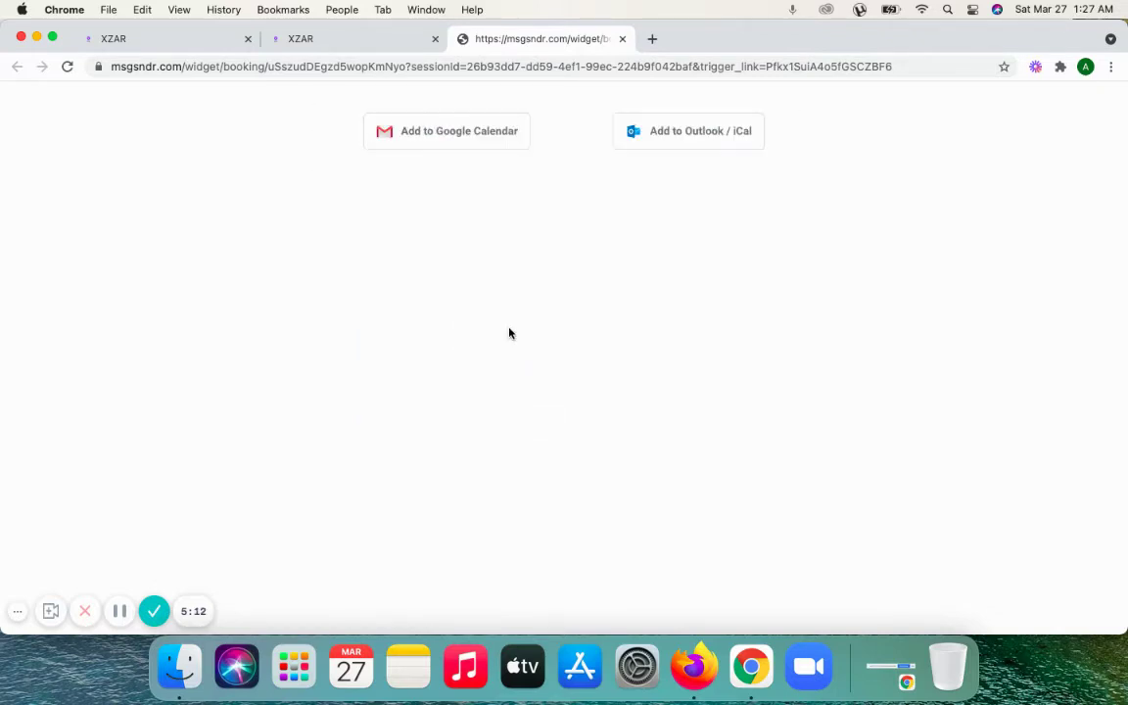
Review the contact's campaigns, opportunities and appointment message, and check the lead's stage in the Buyer Pipeline
click(313, 37)
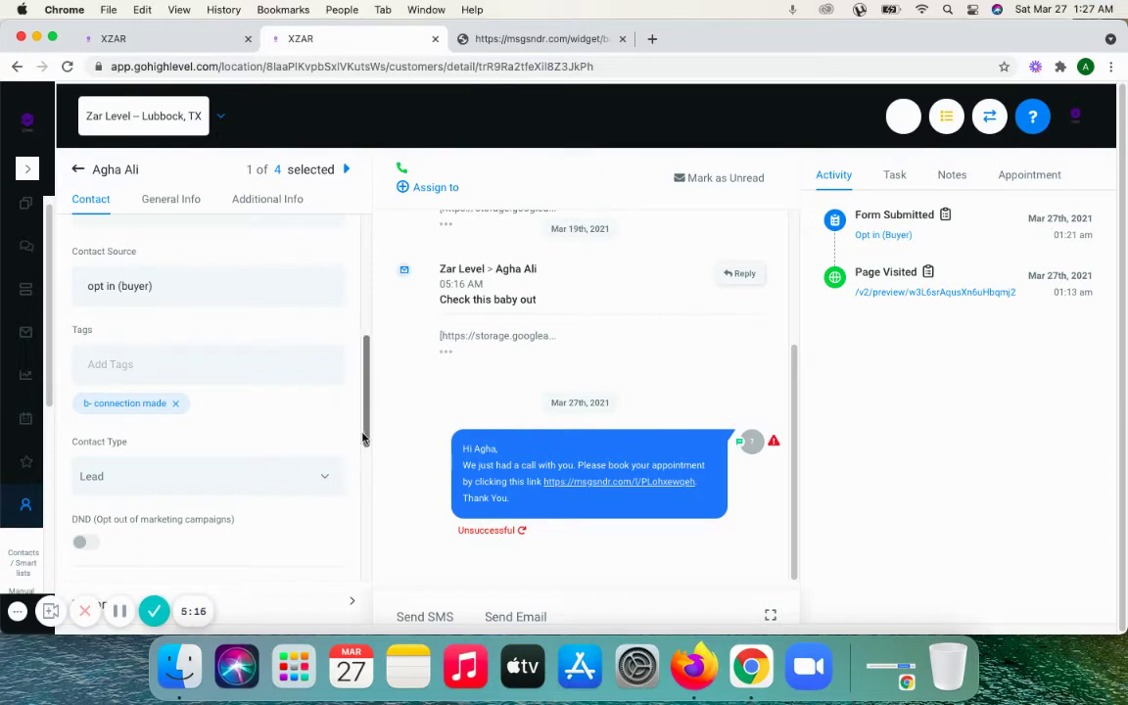
drag(366, 432, 367, 580)
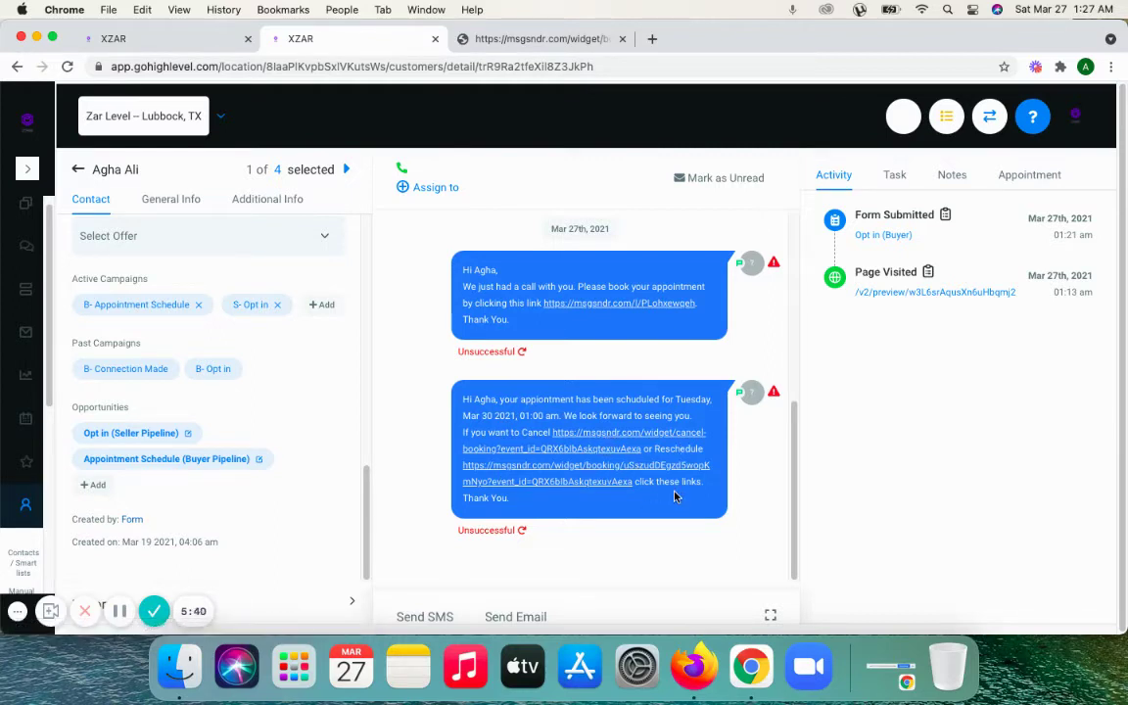
click(181, 39)
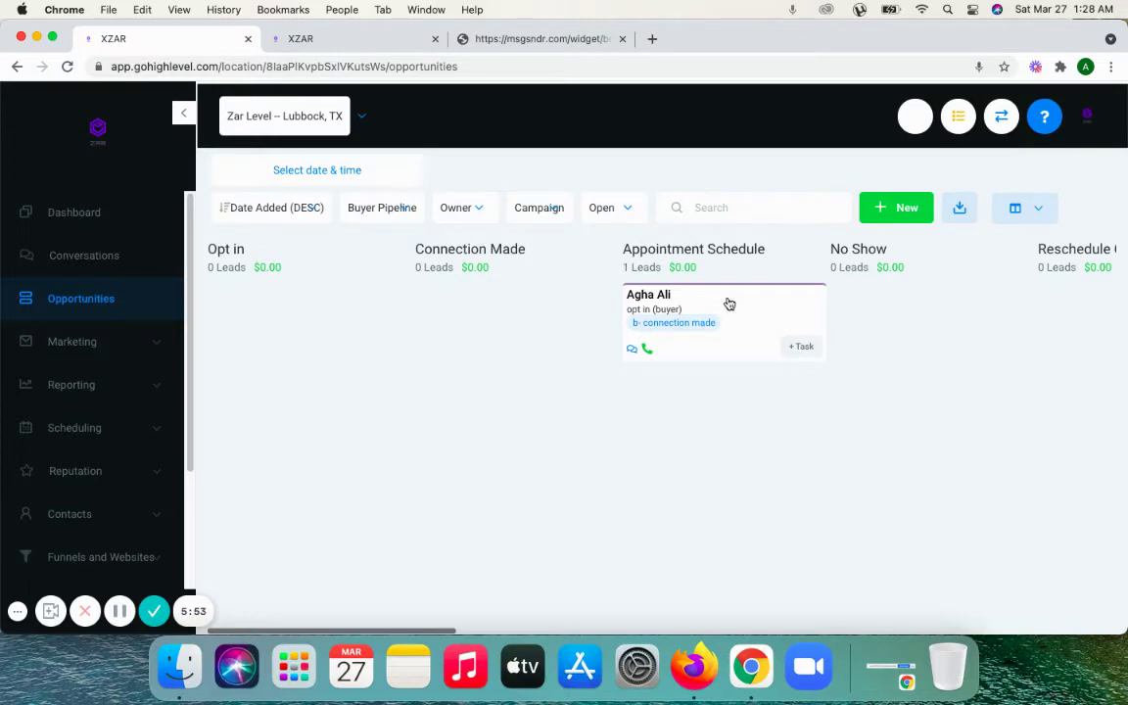
Close the booking page, move the lead's card from Appointment Schedule to No Show, and return to the contact record
click(624, 39)
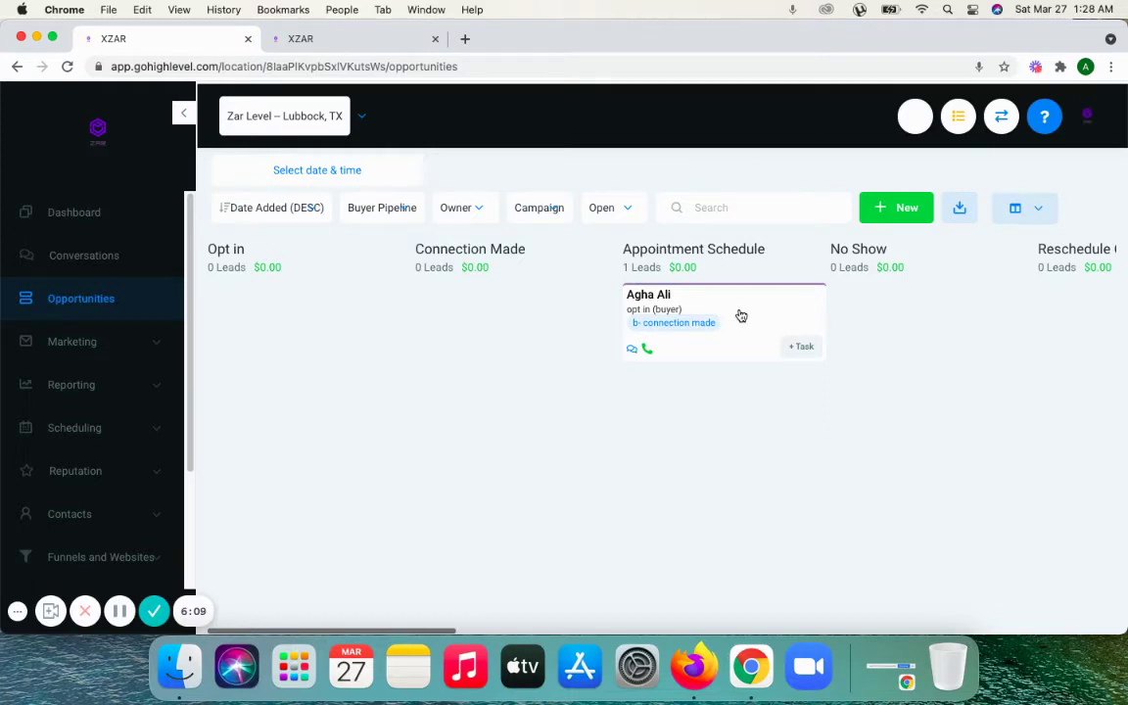
drag(738, 315, 894, 317)
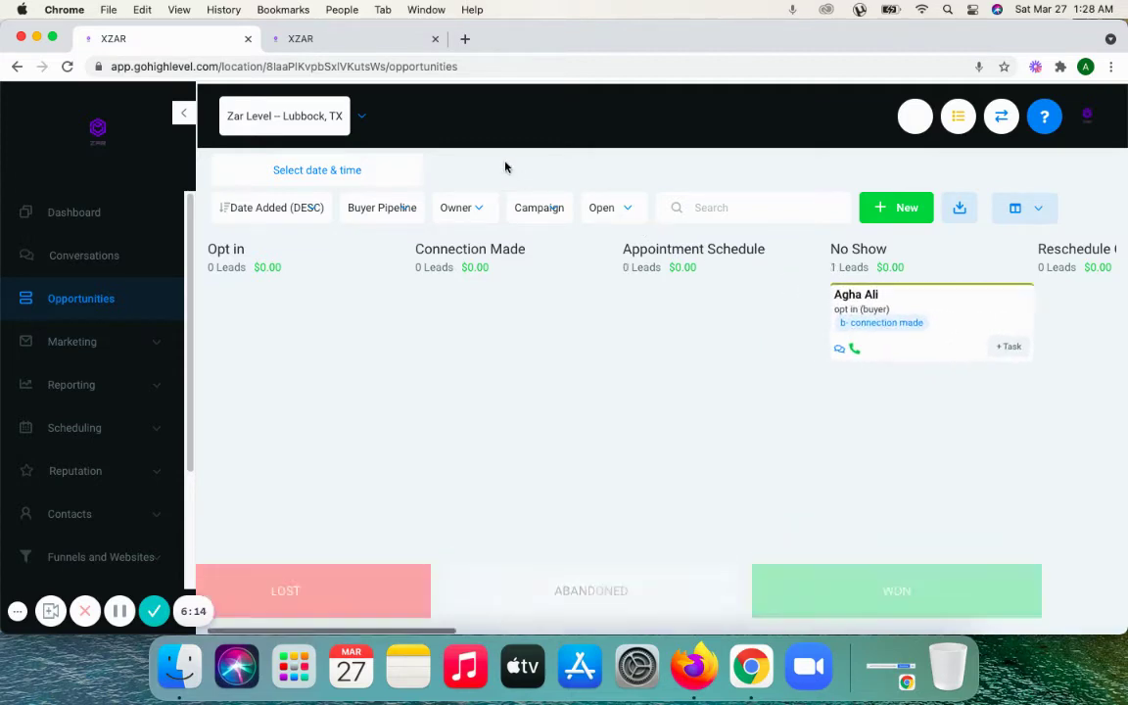
click(350, 41)
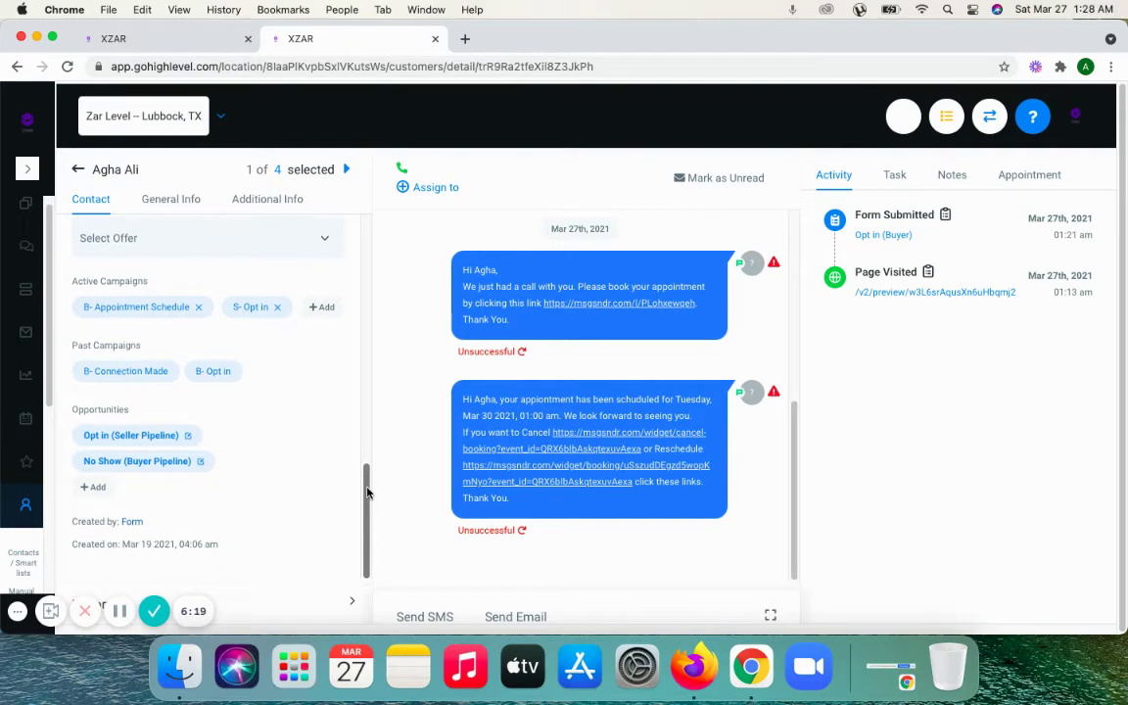
Check the contact's campaigns and opportunities against the Buyer Pipeline, and expand the "Oh! You Missed Us" email in the conversation
scroll(368, 494, up, 1)
scroll(369, 519, down, 1)
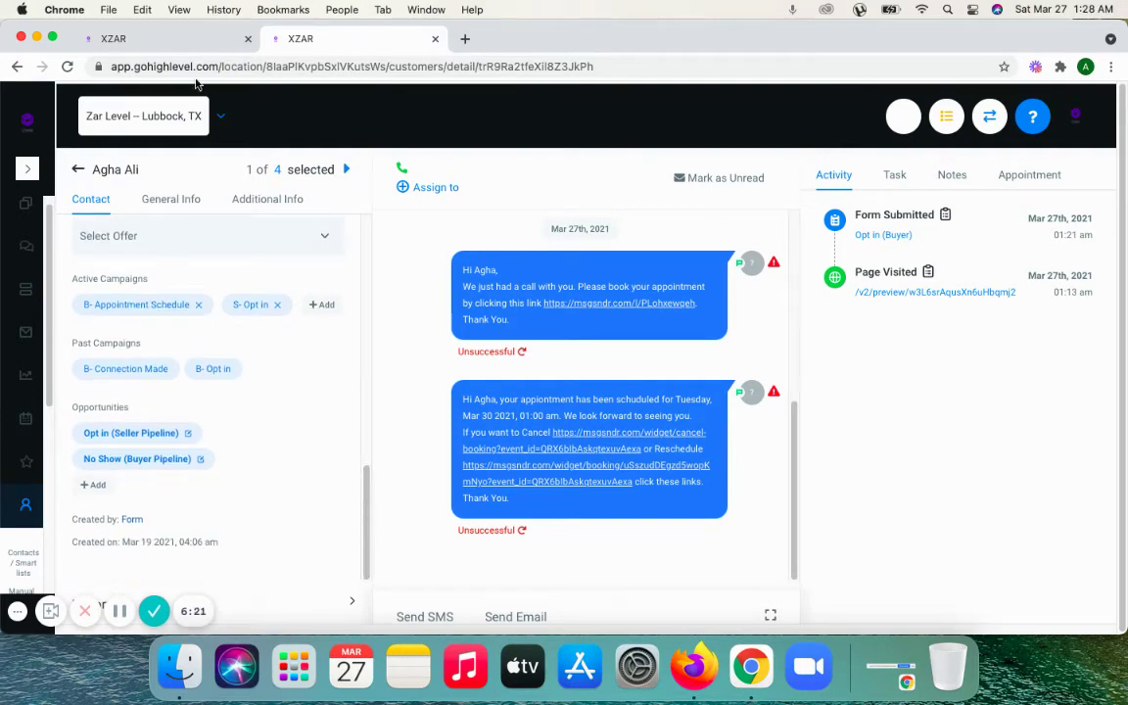
click(172, 41)
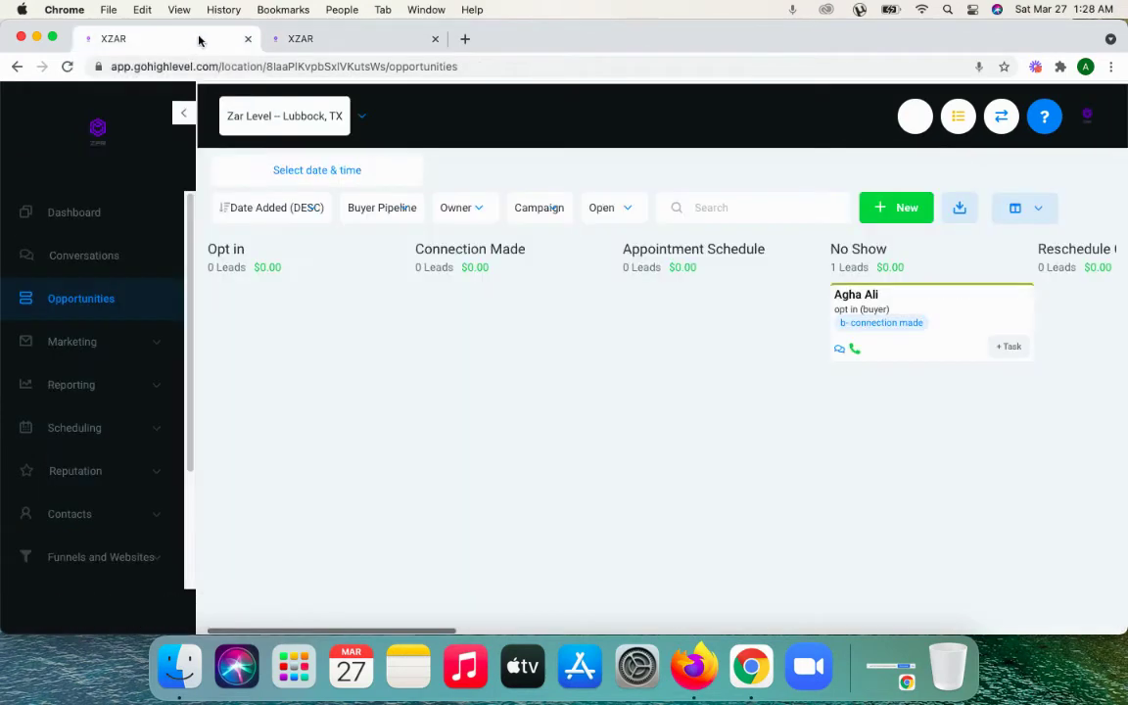
click(340, 43)
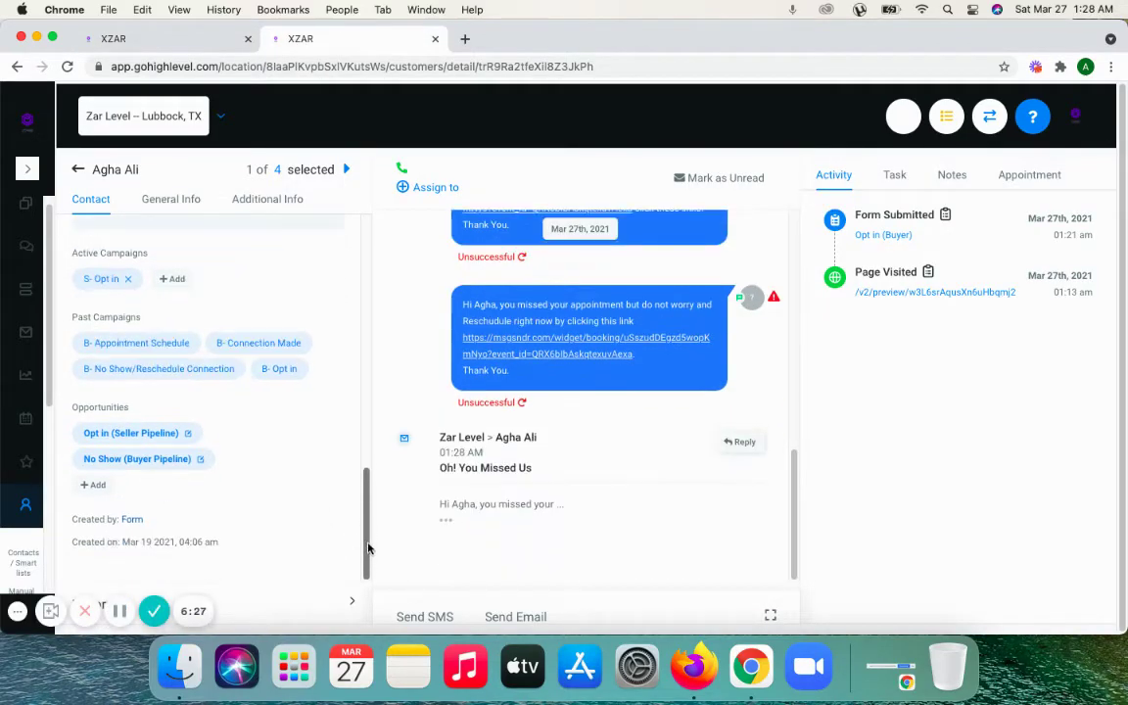
scroll(333, 524, down, 2)
click(448, 521)
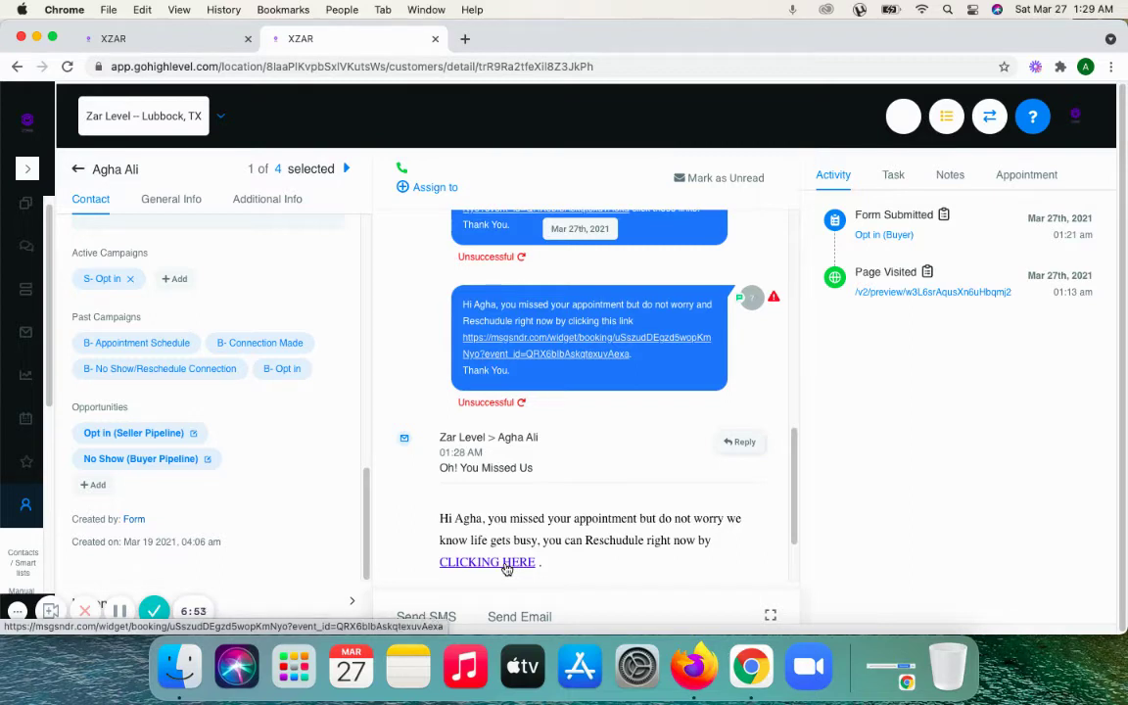
Examine the Buyer Pipeline stages around No Show and Reschedule Connection, comparing the lead's card with the contact record
click(201, 40)
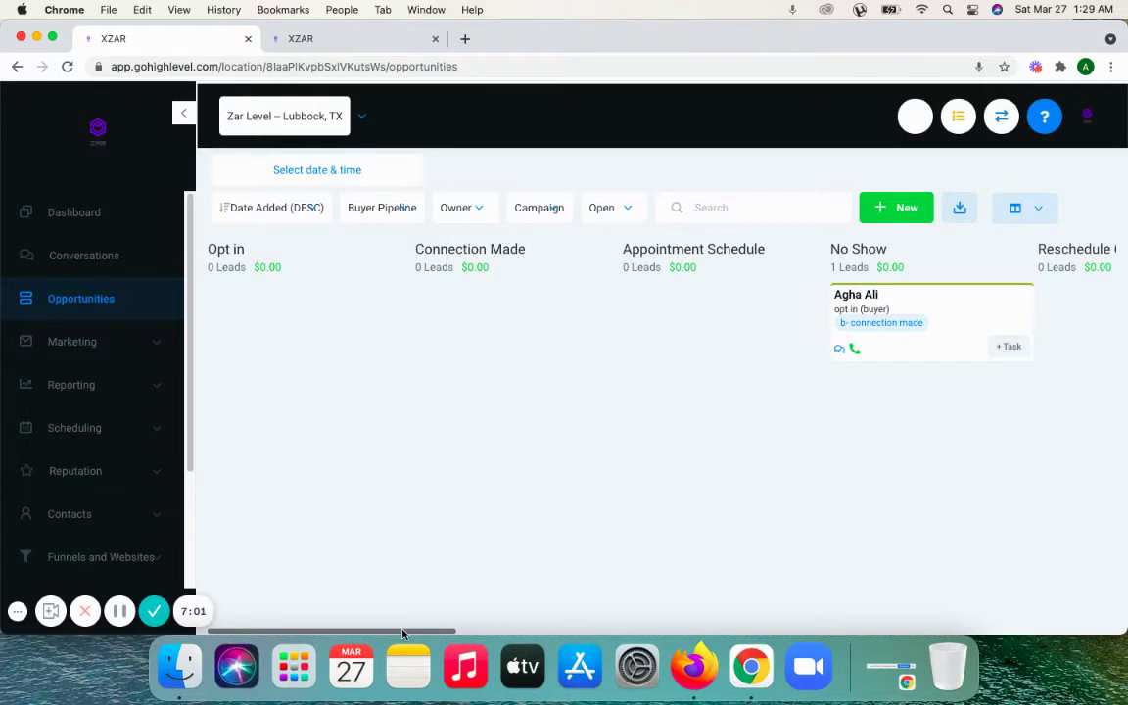
drag(401, 634, 564, 627)
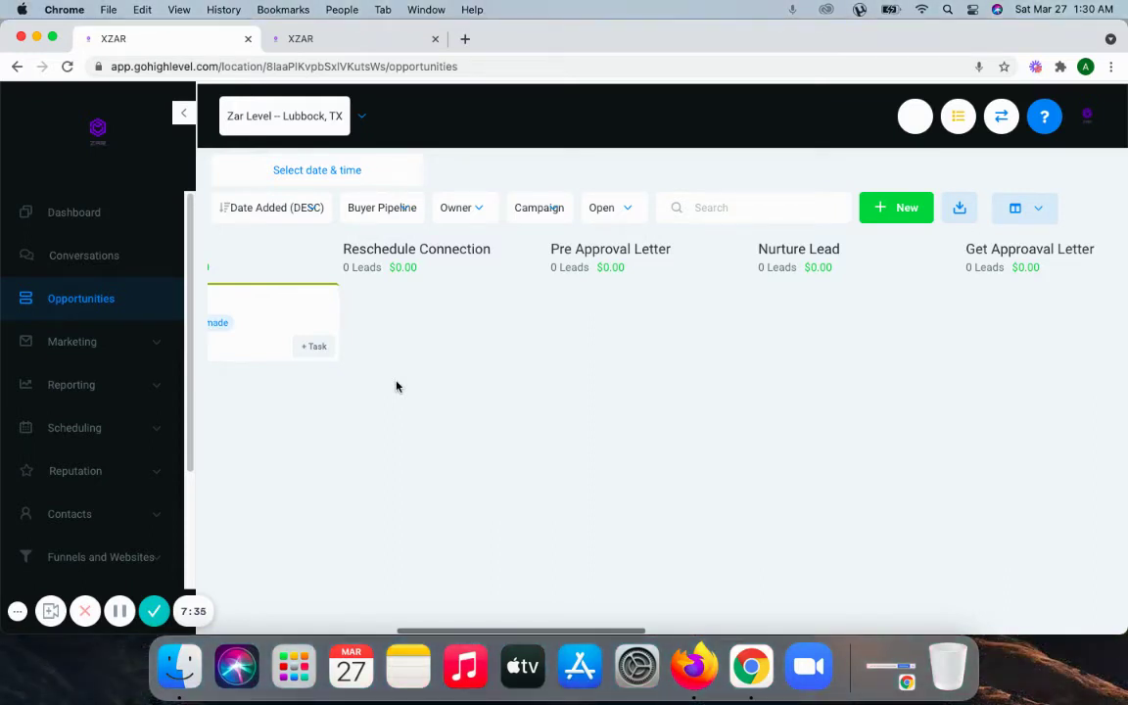
drag(529, 632, 498, 632)
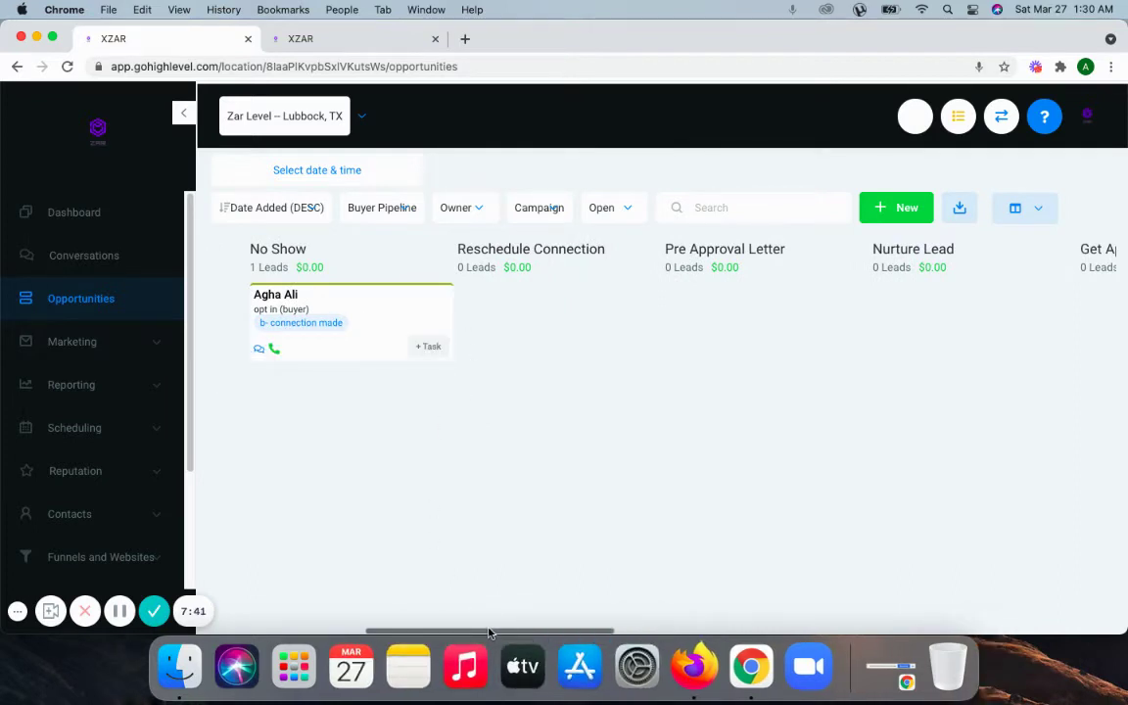
drag(489, 632, 508, 609)
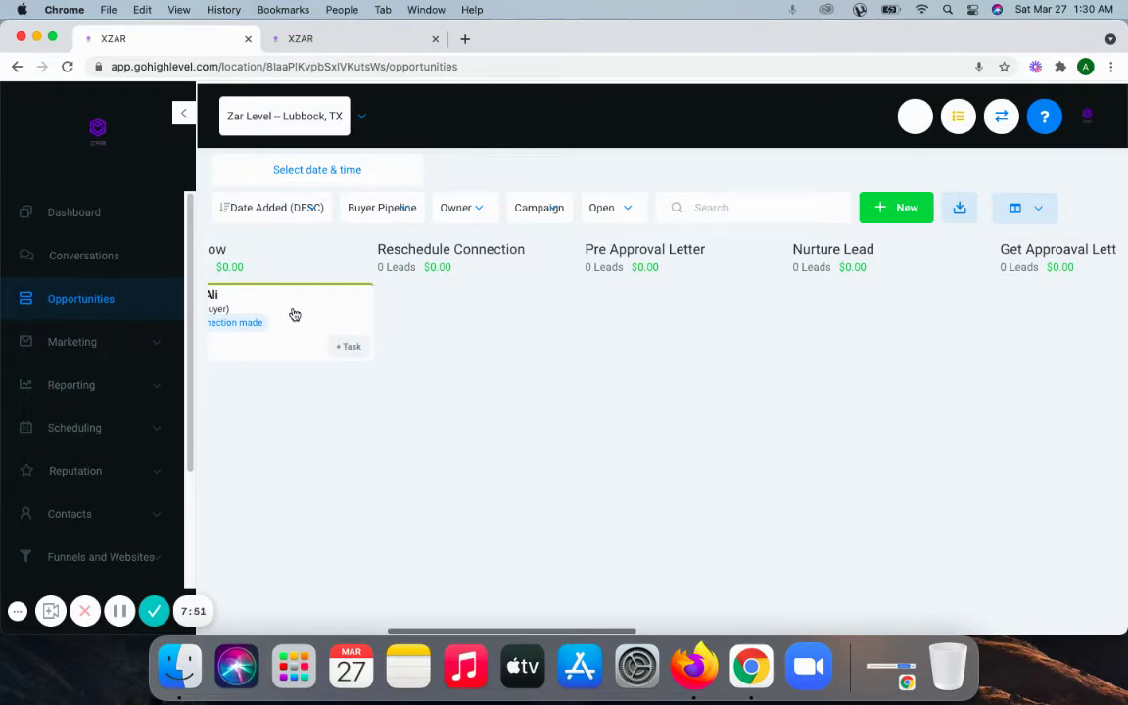
click(316, 39)
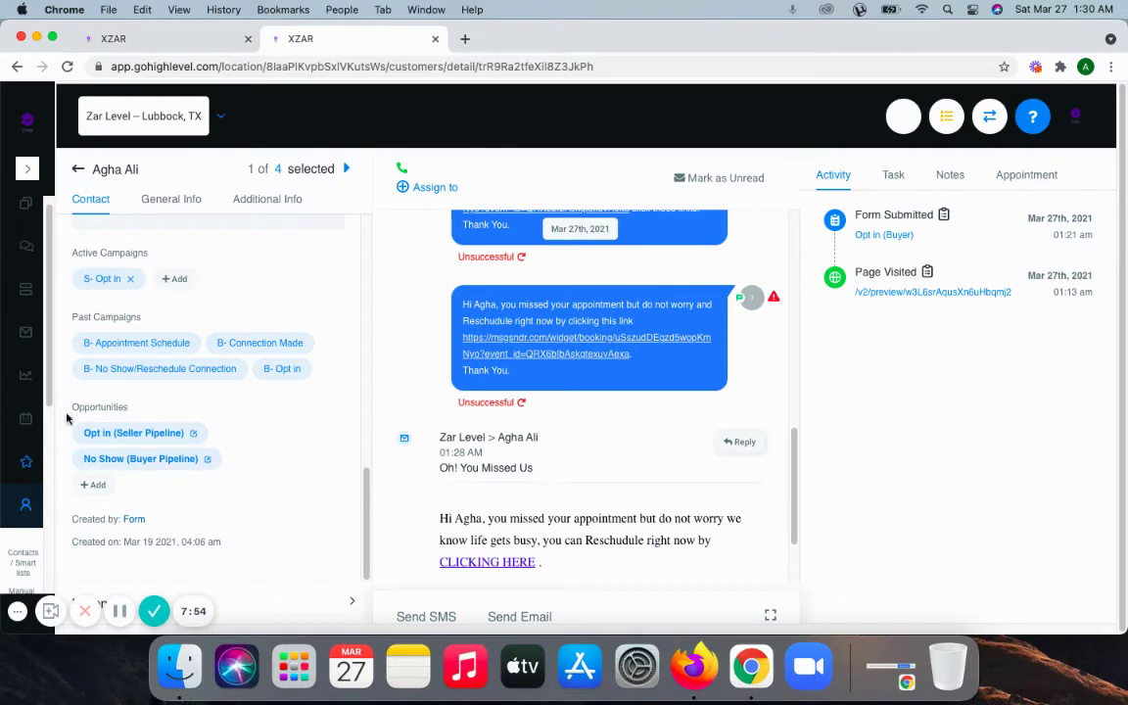
click(118, 39)
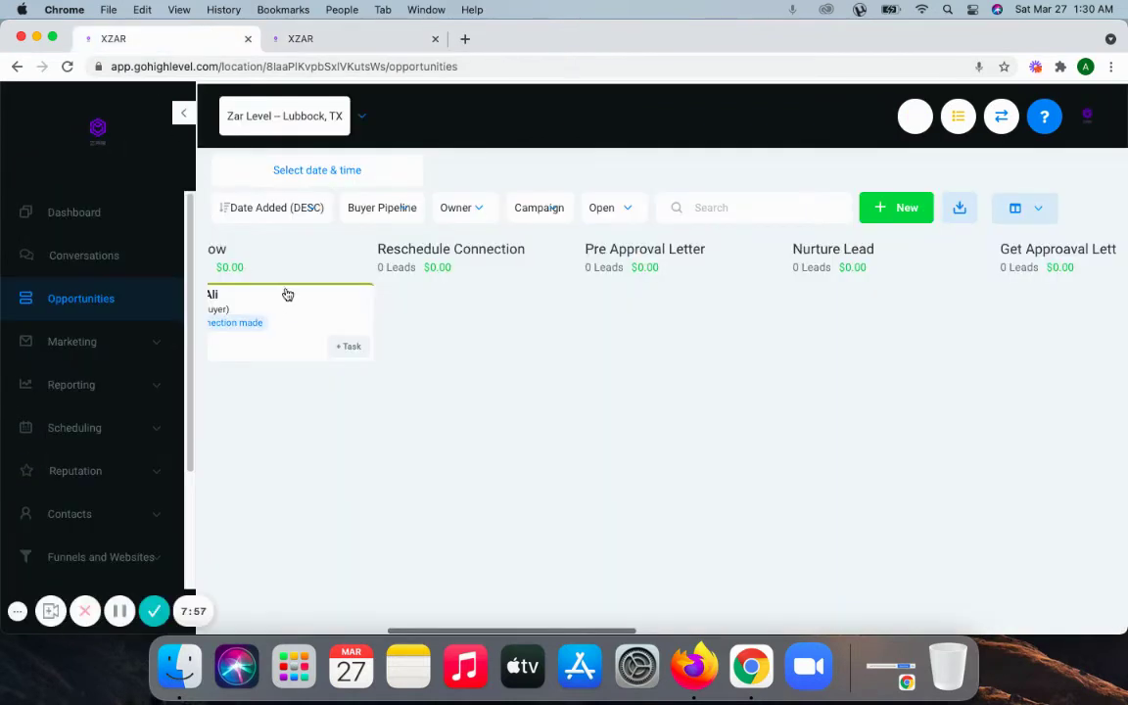
drag(284, 295, 338, 306)
Open the dashboard from the contact record and review the pipeline charts, manual actions and tasks
click(313, 39)
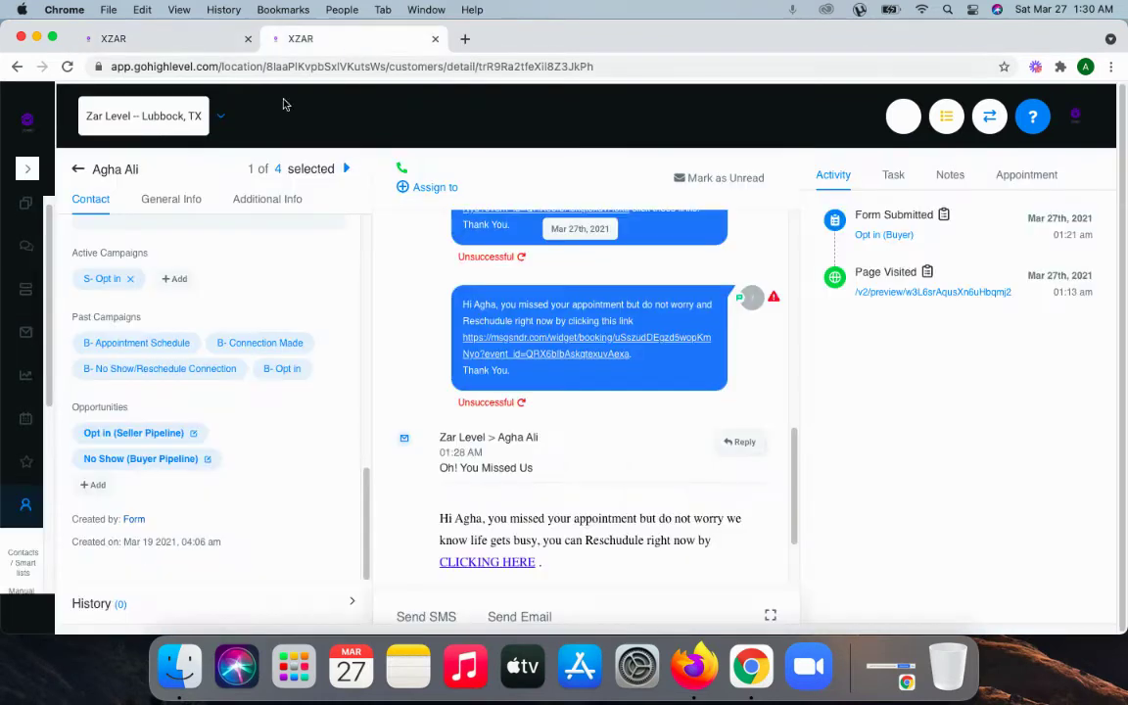
click(23, 209)
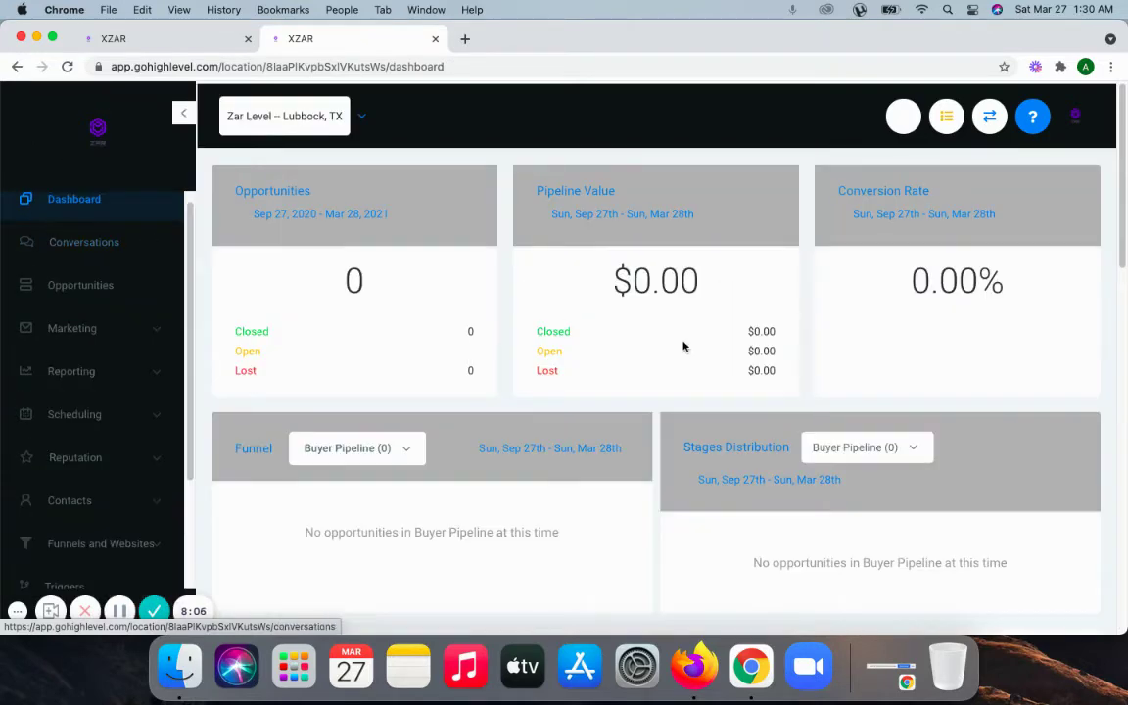
scroll(662, 386, down, 5)
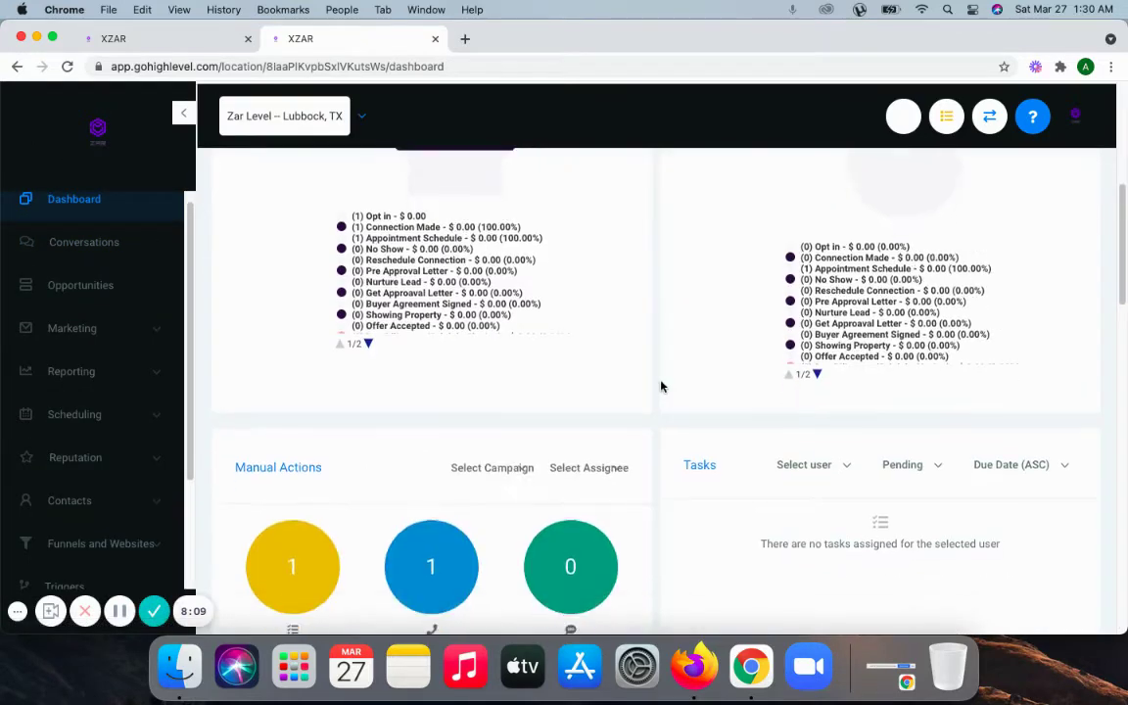
scroll(662, 385, down, 2)
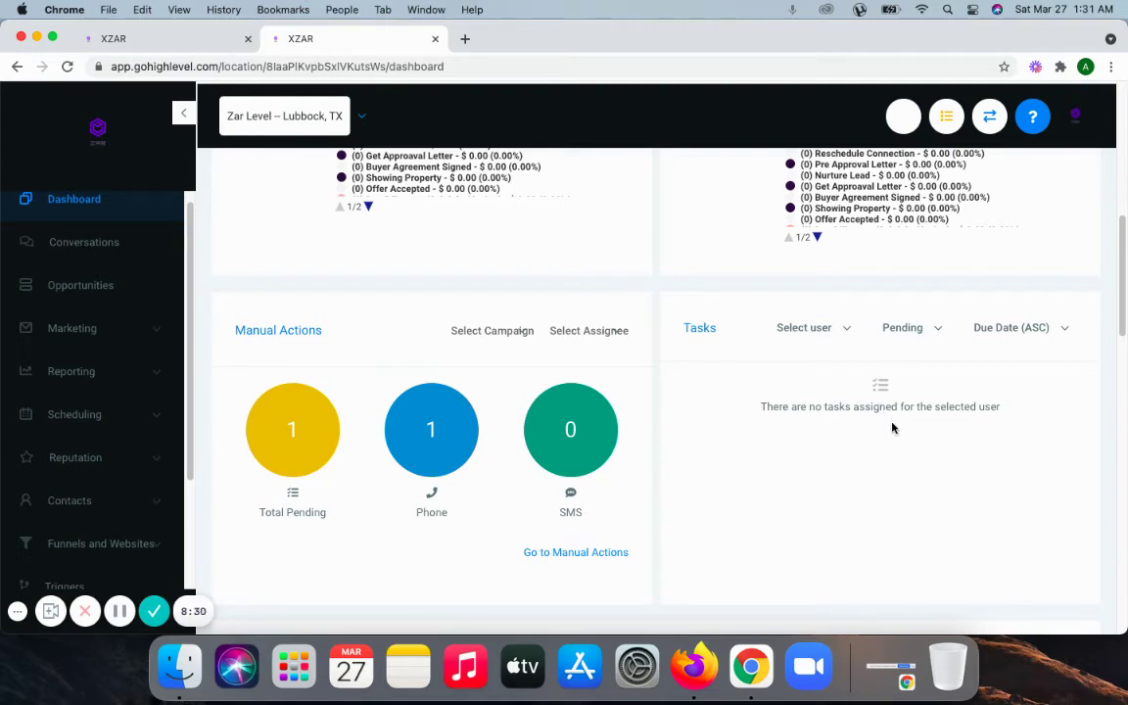
Move the lead's card from No Show to Pre Approval Letter in the Buyer Pipeline and check the dashboard
click(139, 36)
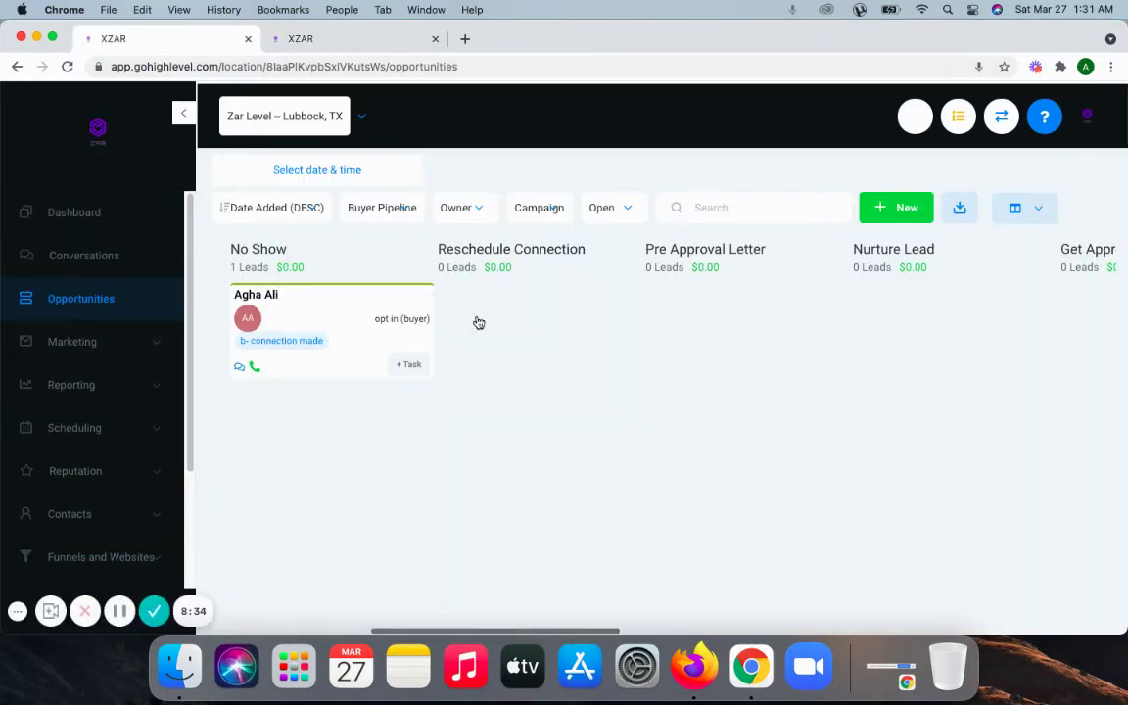
drag(323, 323, 447, 319)
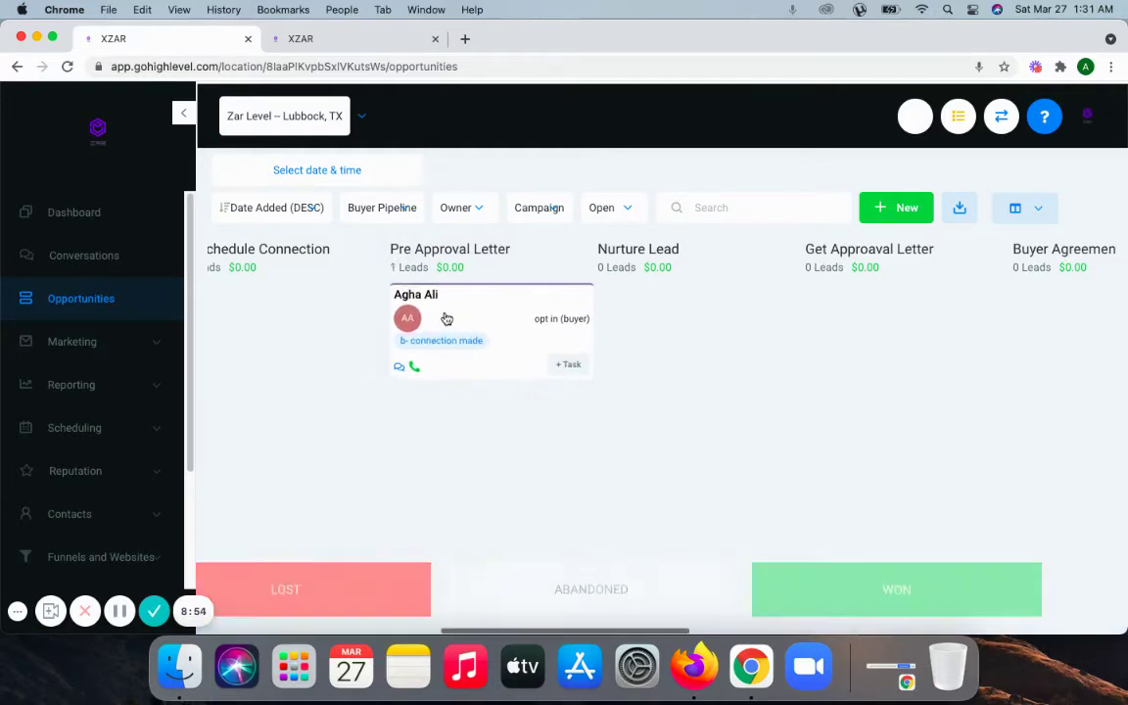
click(296, 36)
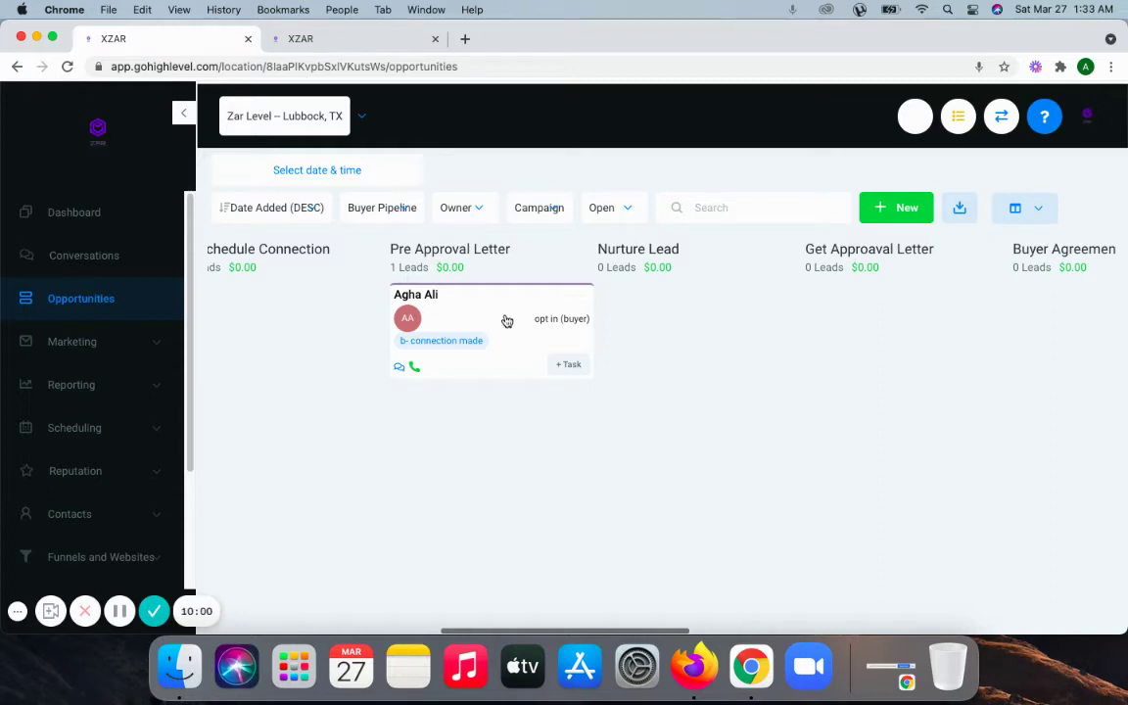
Move the lead's card from Pre Approval Letter to Nurture Lead and on to Get Approaval Letter
drag(506, 320, 675, 312)
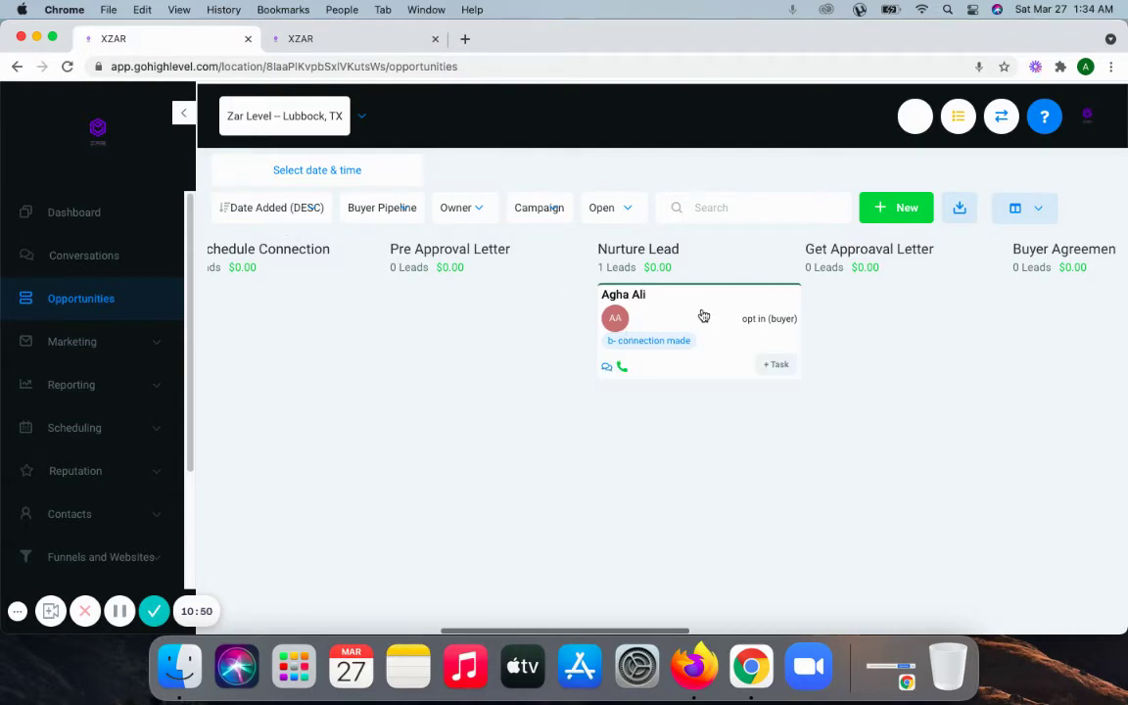
drag(701, 316, 879, 316)
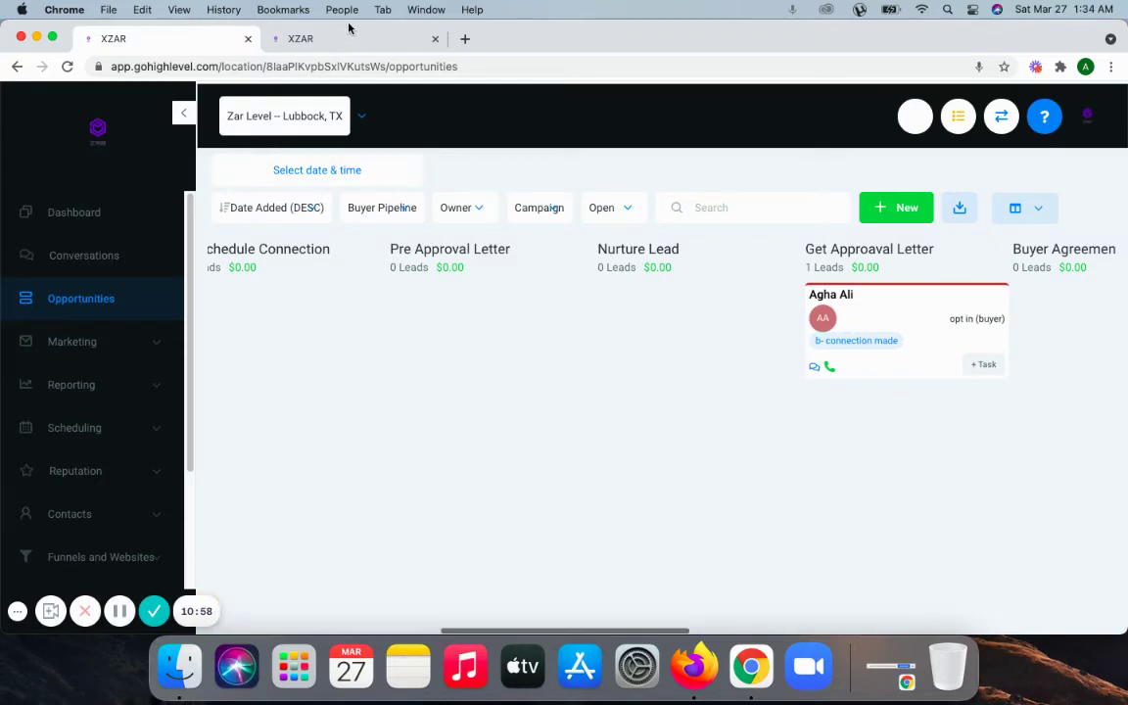
Mark the Check For Pre Approval Letter and Get Approval Letter tasks as completed on the dashboard
click(332, 37)
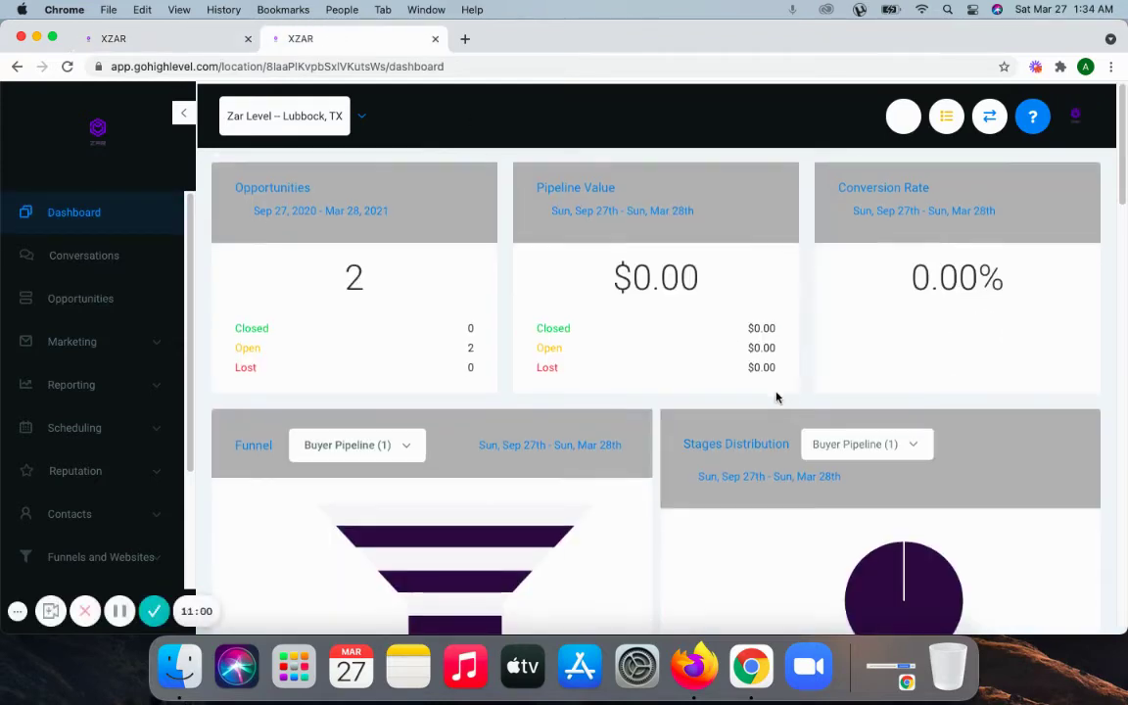
scroll(776, 396, down, 3)
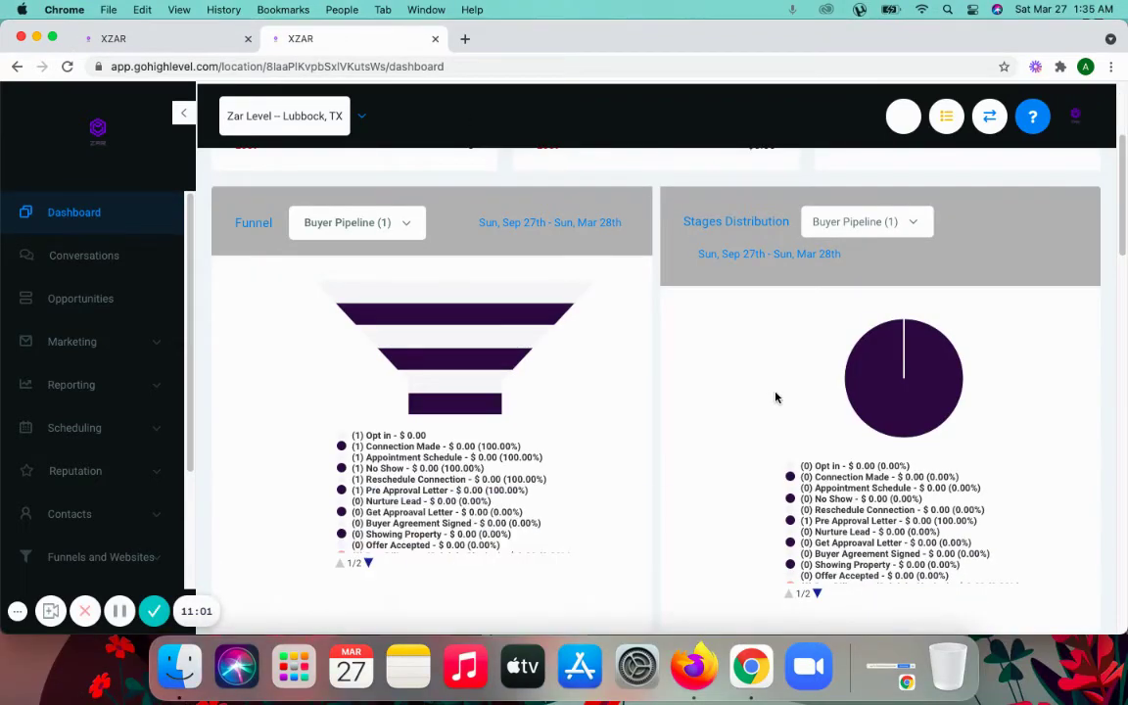
scroll(774, 395, up, 1)
scroll(774, 396, down, 4)
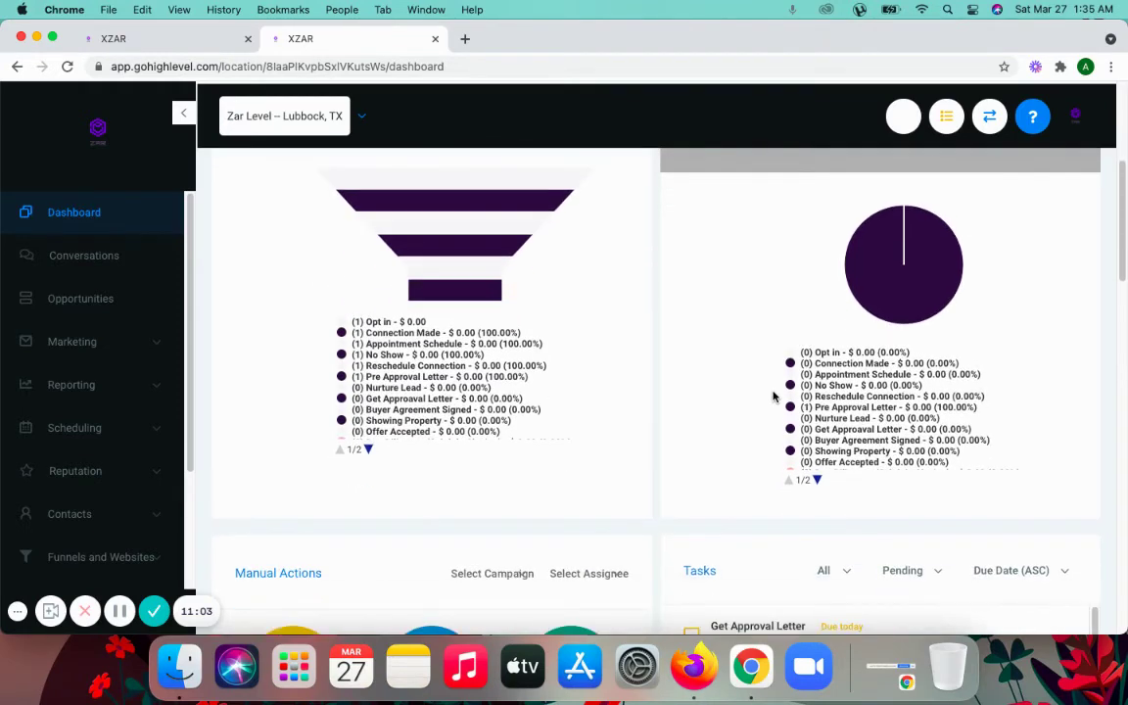
scroll(774, 397, down, 1)
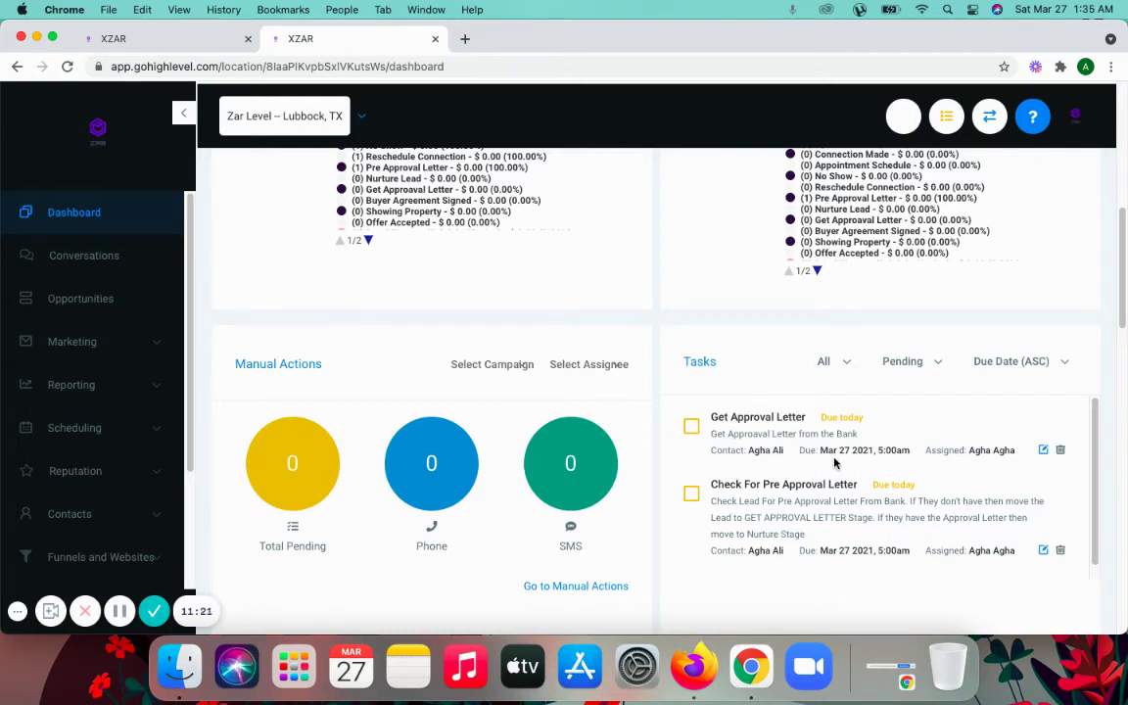
click(691, 495)
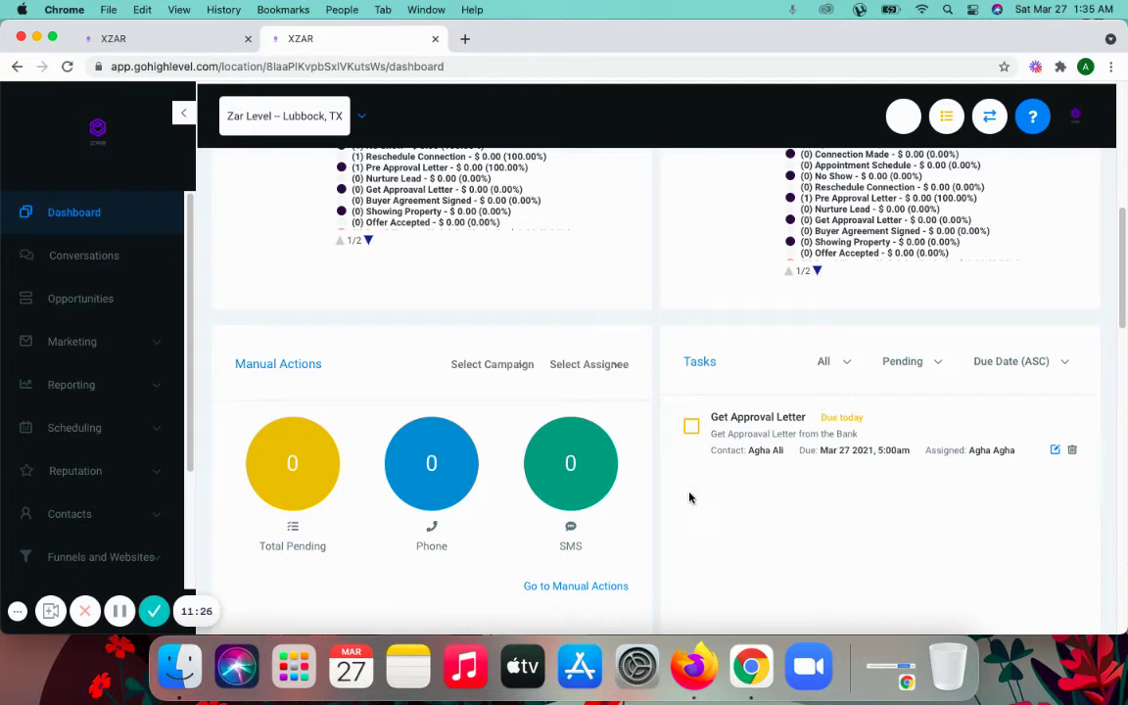
click(691, 428)
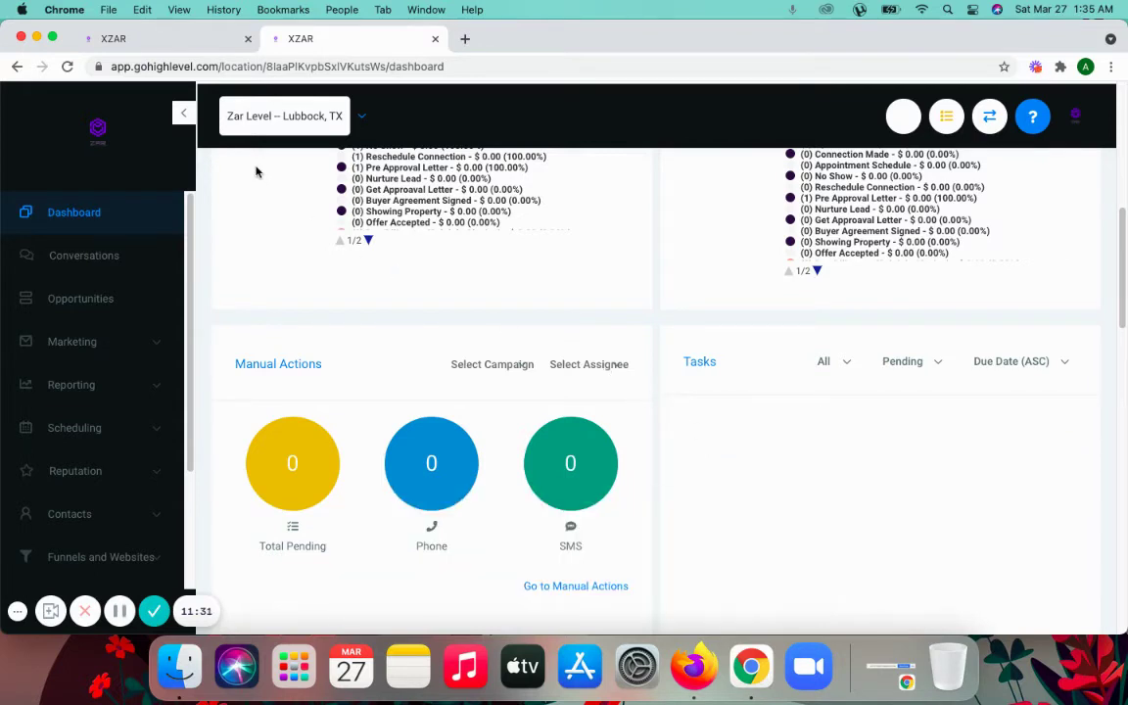
Move the lead's card from Get Approaval Letter to Buyer Agreement Signed, leaving the opportunity details unedited
click(125, 36)
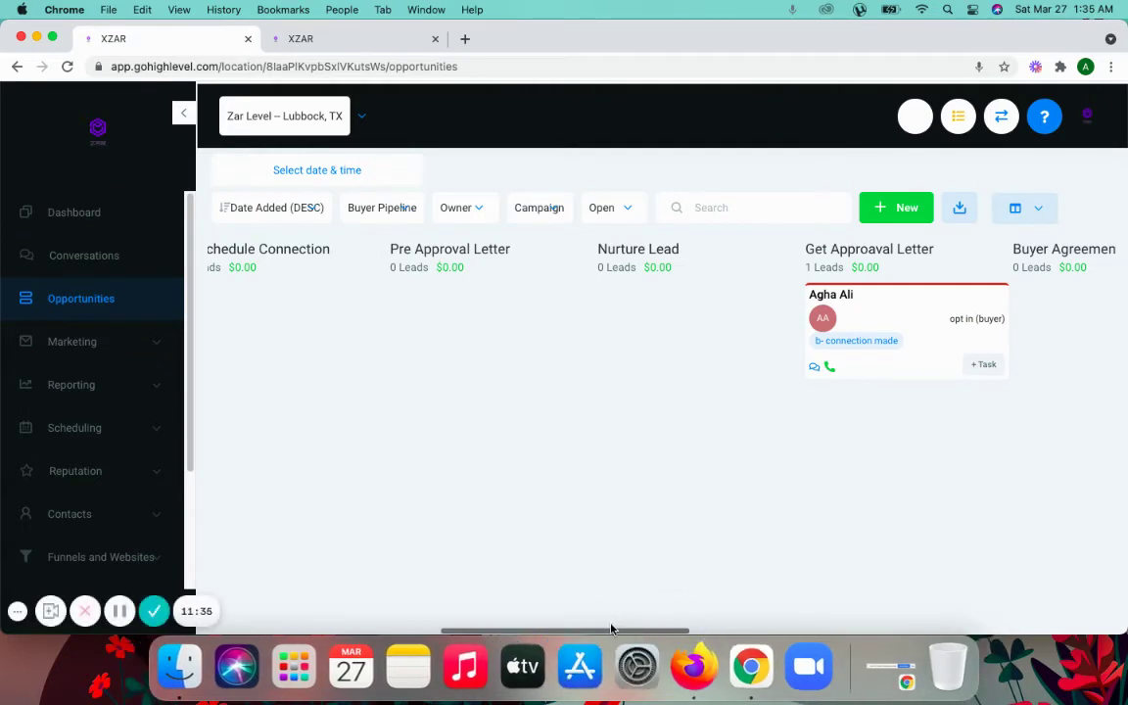
drag(553, 569, 615, 632)
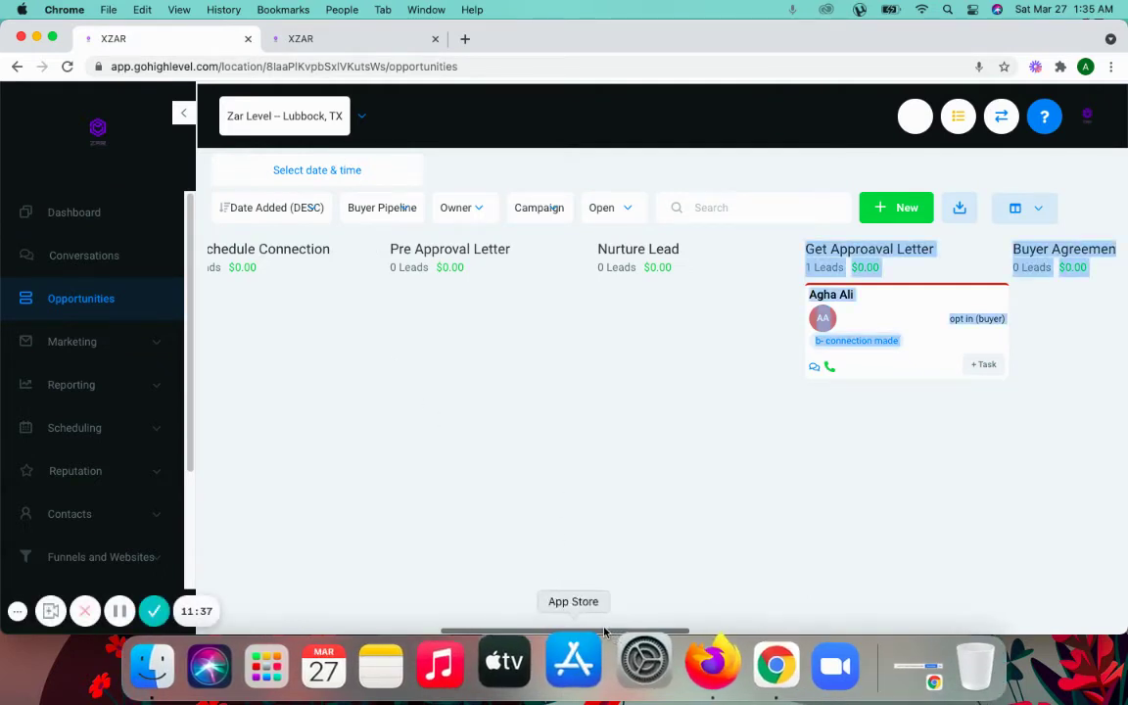
drag(602, 632, 749, 643)
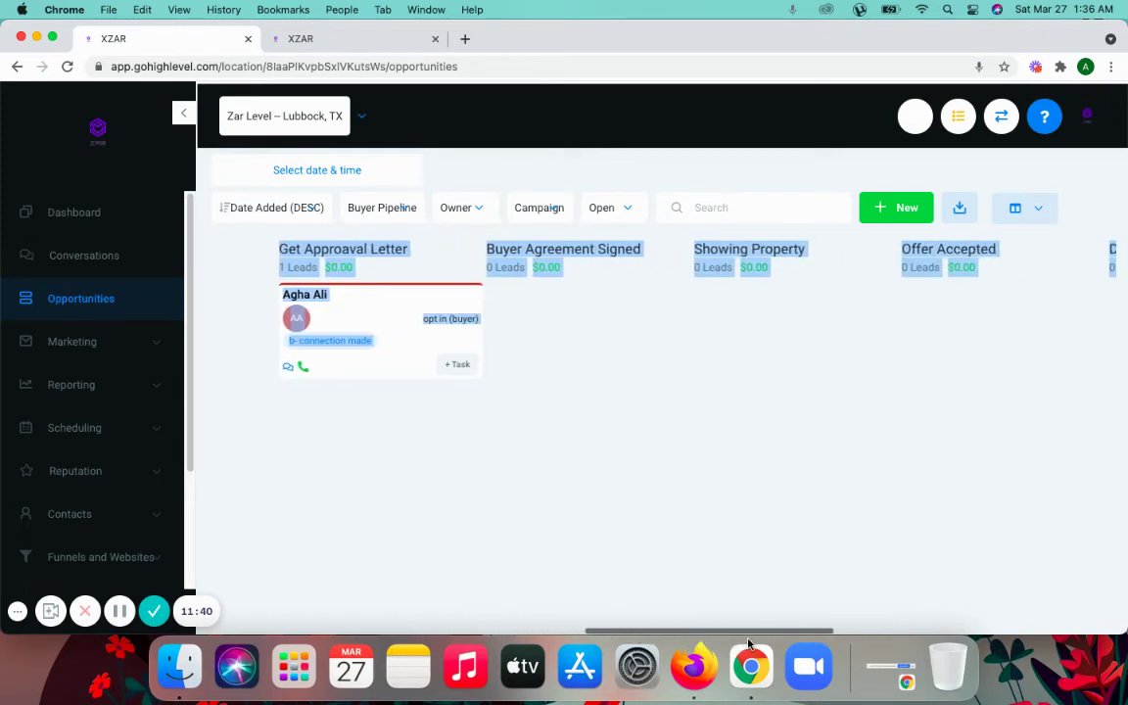
click(647, 498)
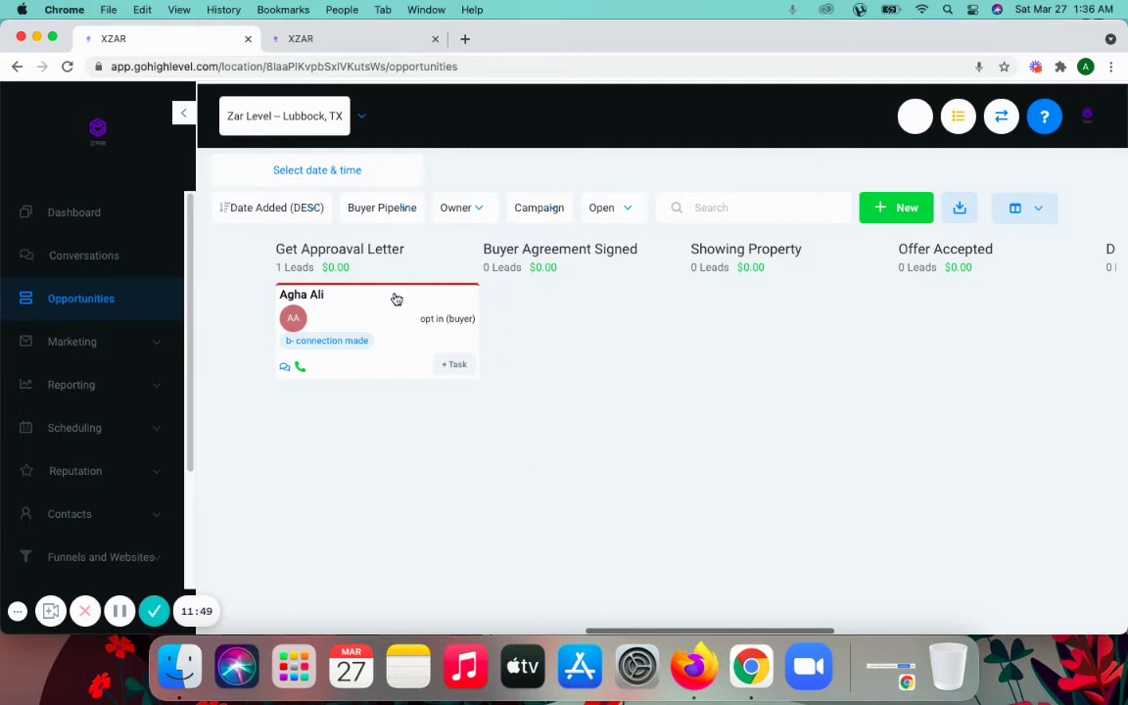
drag(373, 309, 579, 321)
click(579, 321)
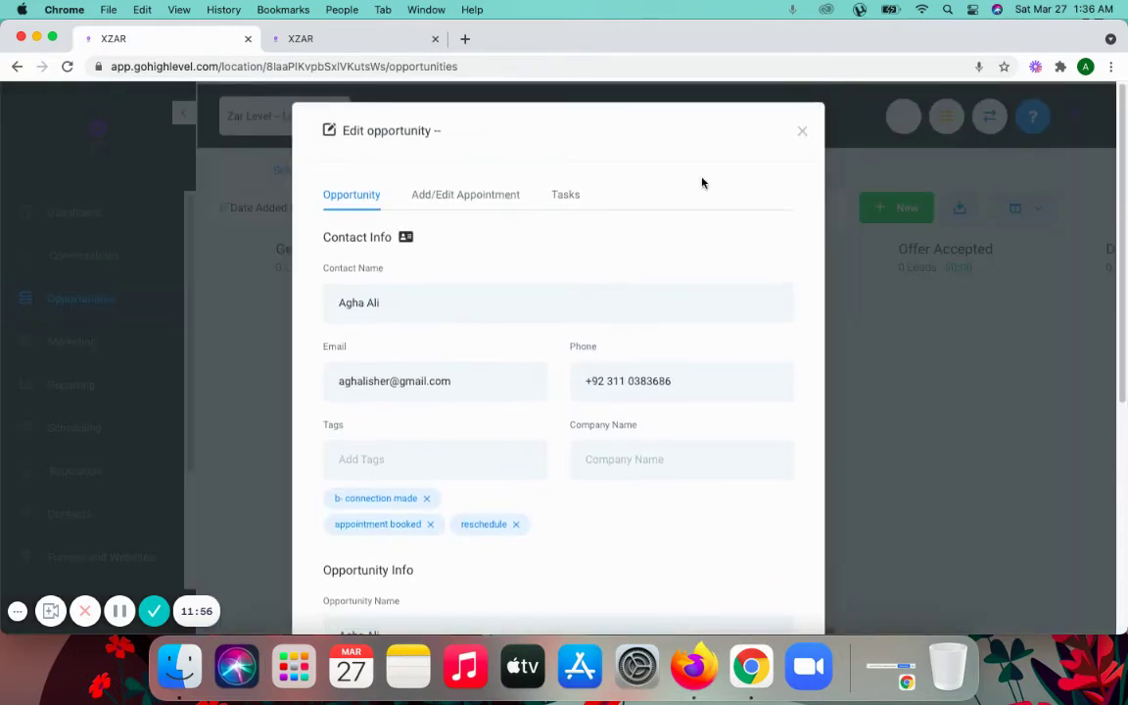
click(800, 133)
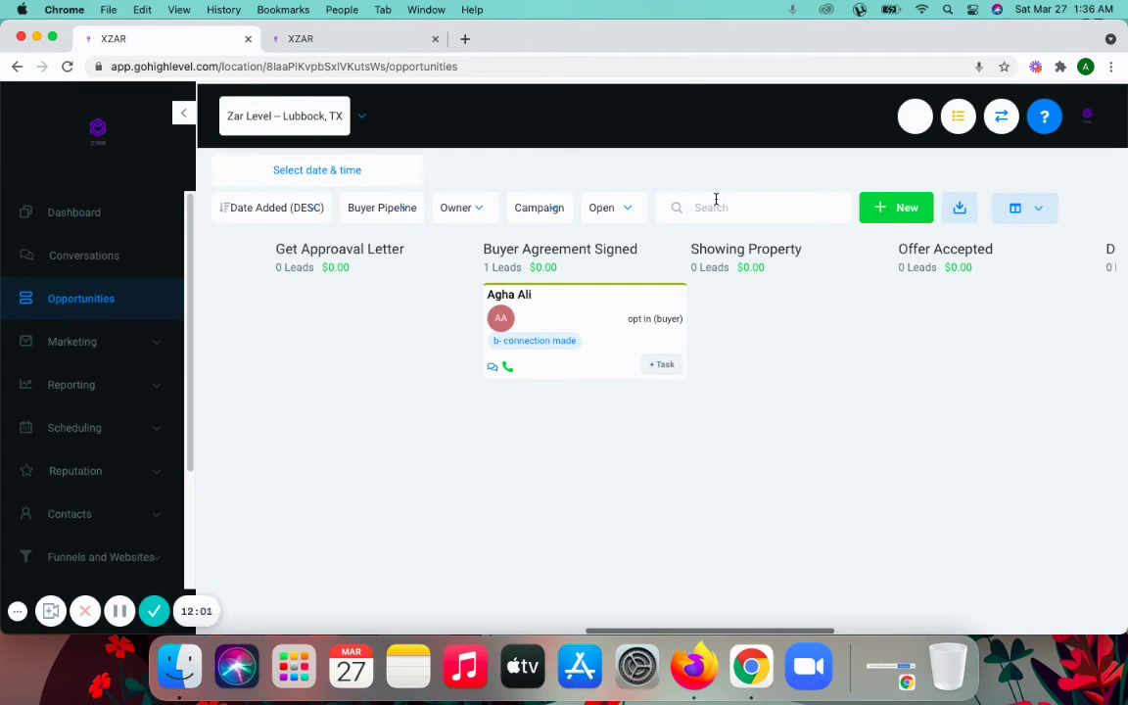
Complete the Sign Buyer Agreement task on the dashboard and move the lead's card from Buyer Agreement Signed to Showing Property
click(294, 39)
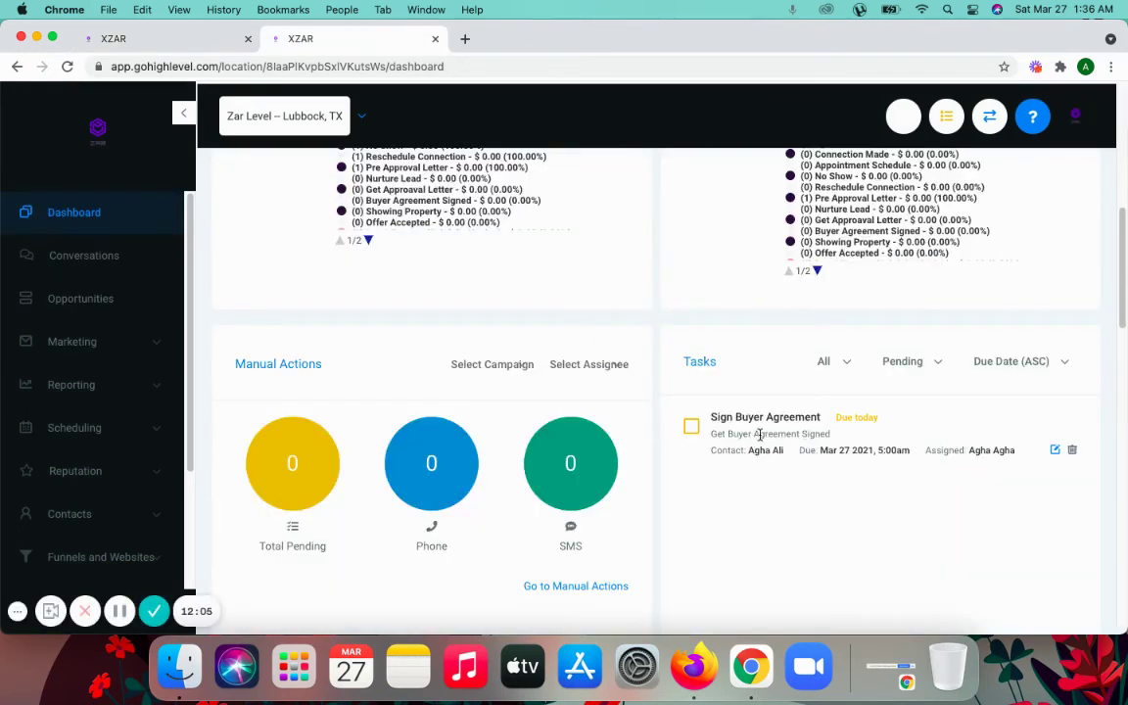
click(692, 428)
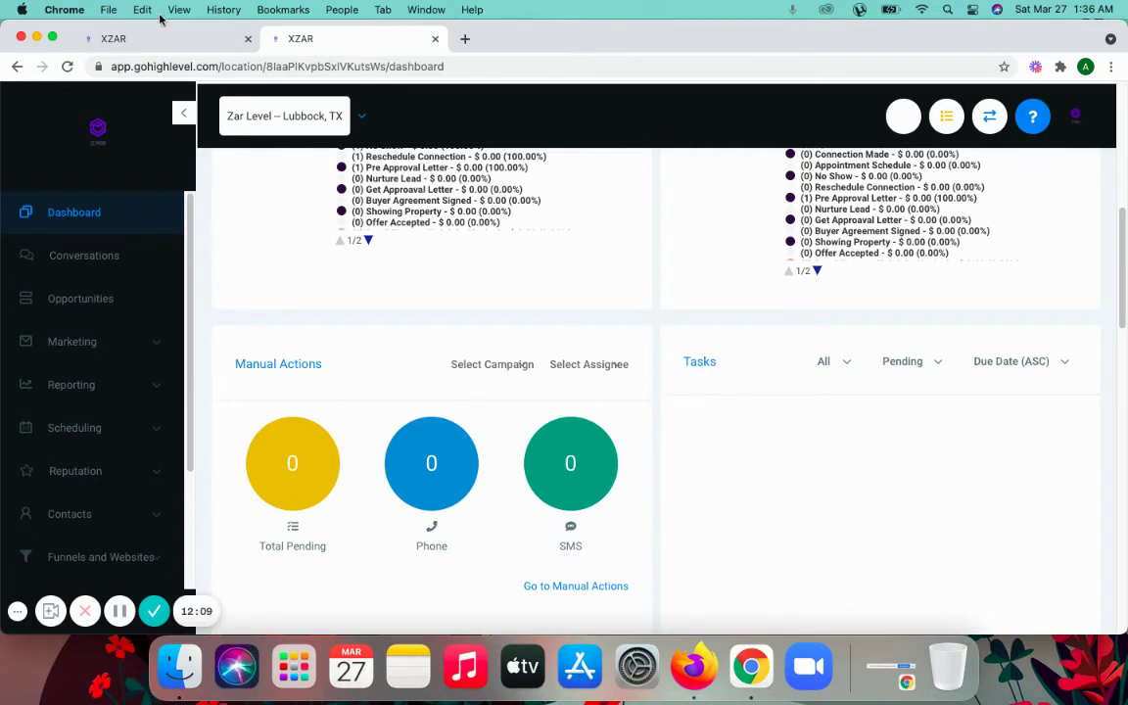
click(118, 36)
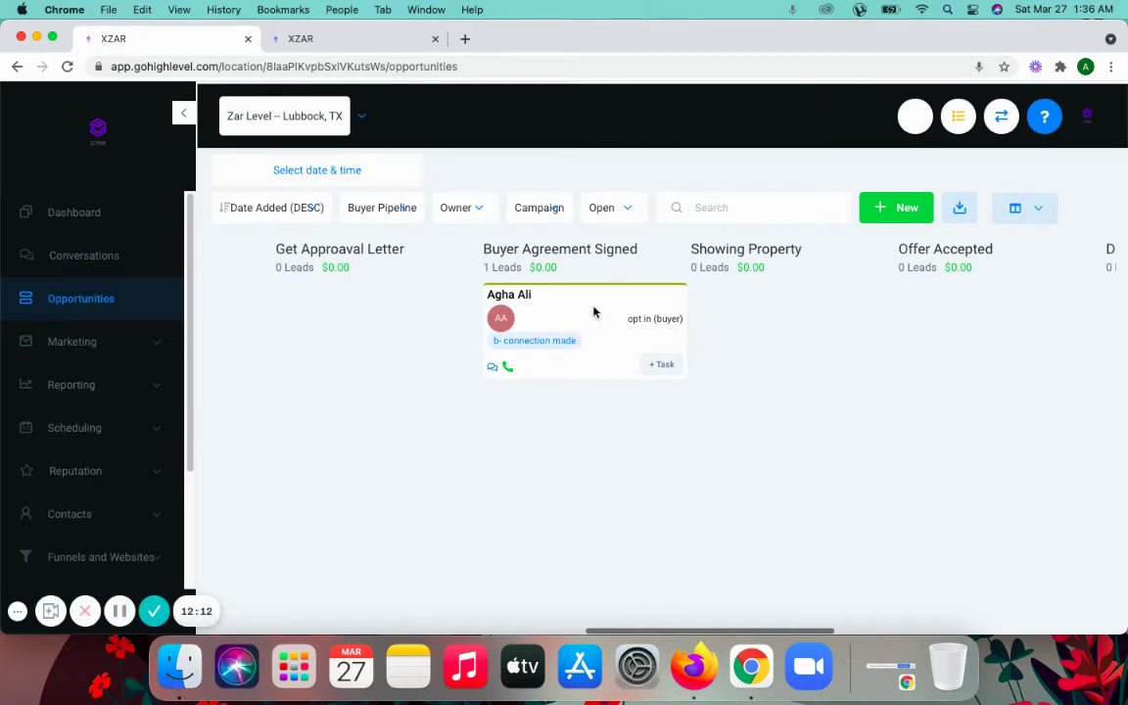
drag(594, 310, 756, 323)
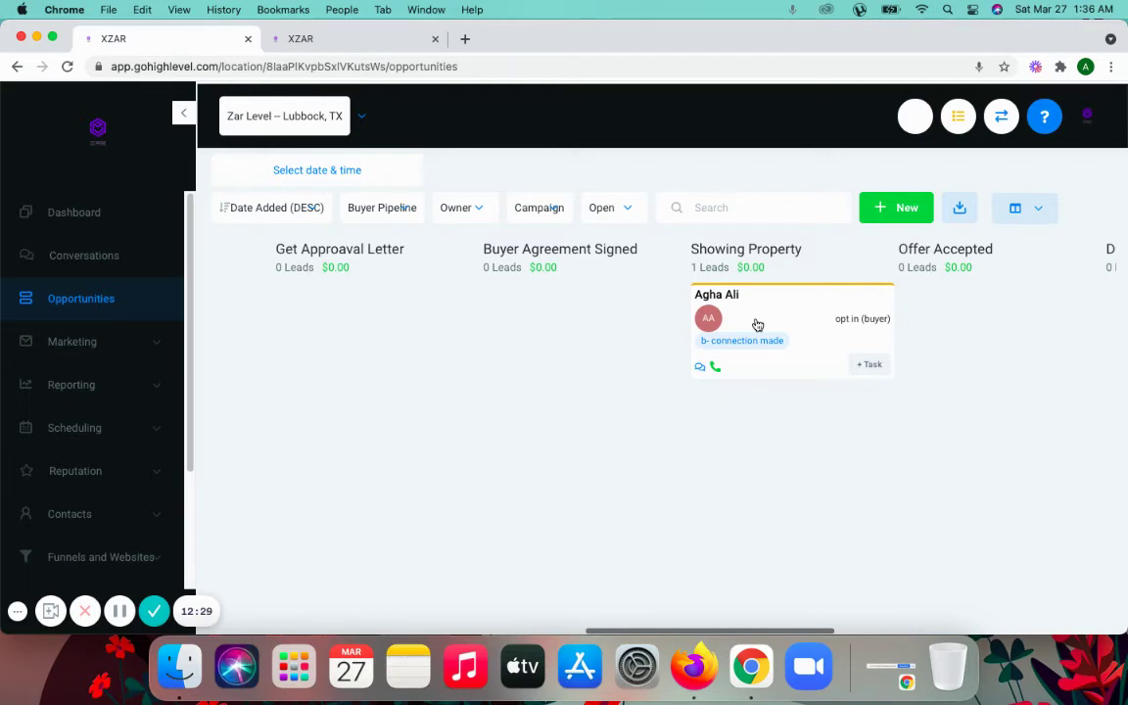
Check the Showing Property task on the dashboard and move the lead's card from Showing Property to Offer Accepted
click(337, 38)
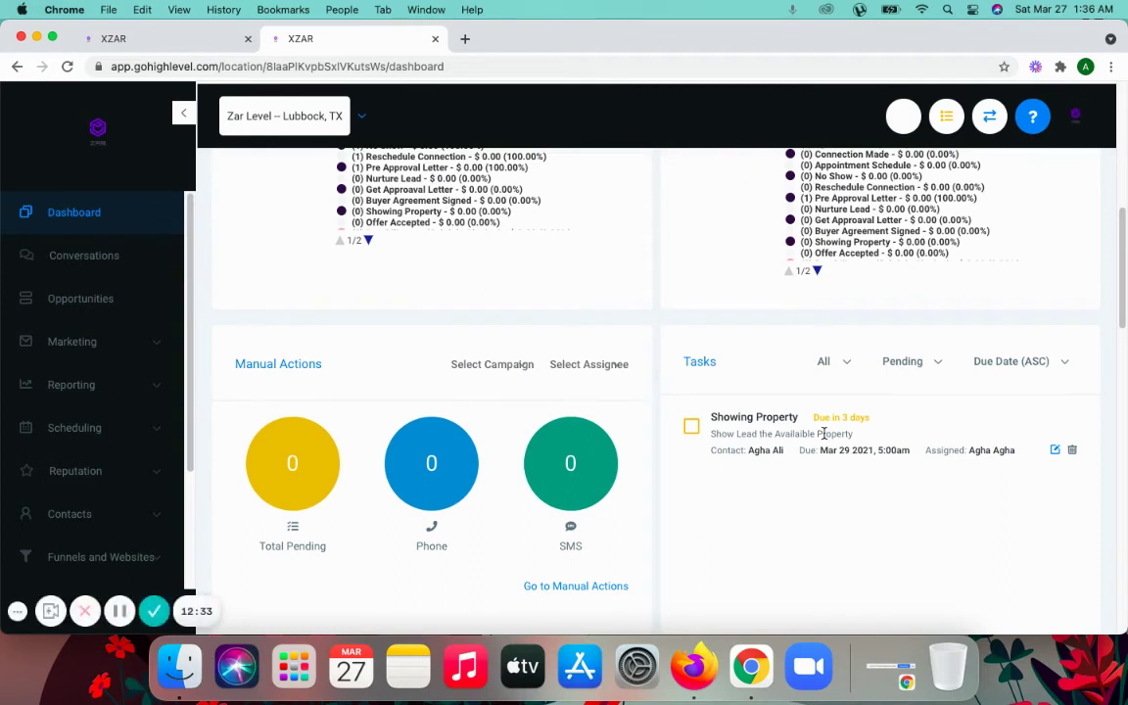
click(129, 37)
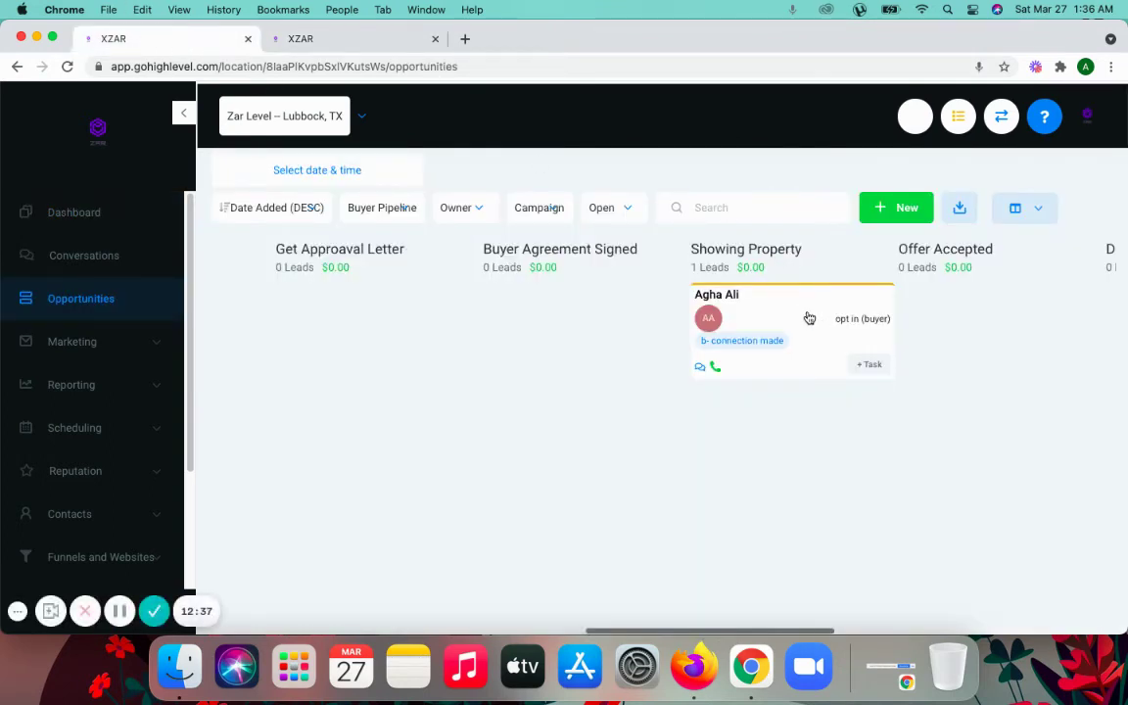
drag(806, 314, 987, 308)
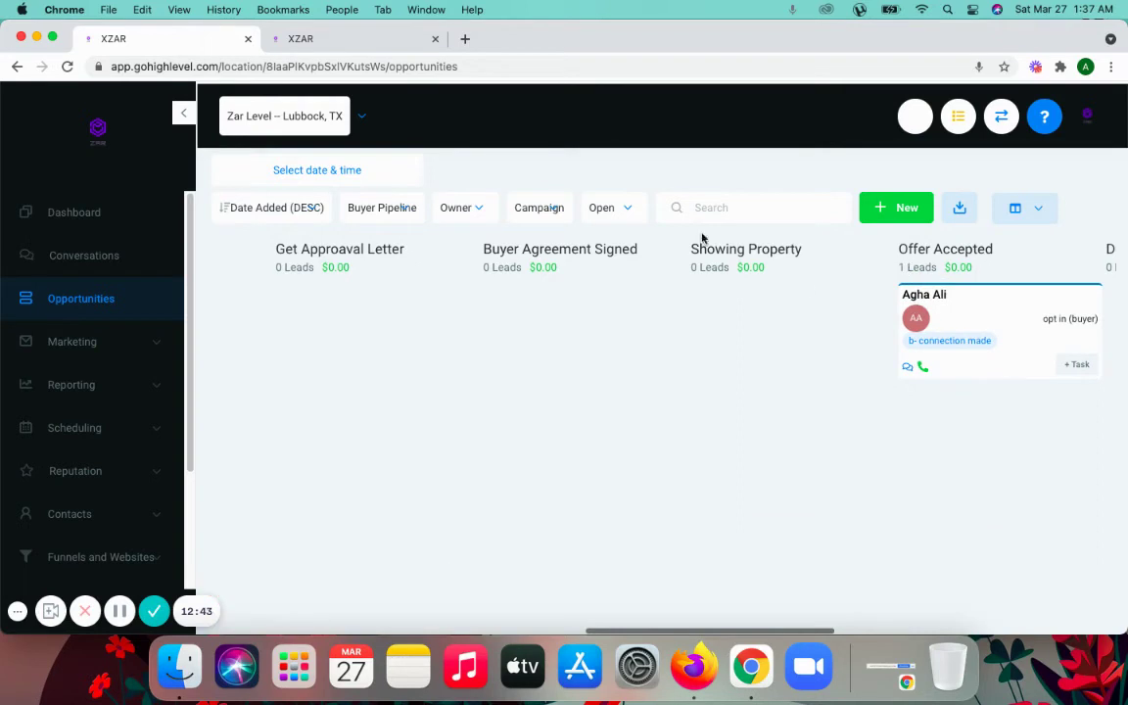
Mark the Showing Property and Offer Accepted tasks as completed on the dashboard
click(349, 38)
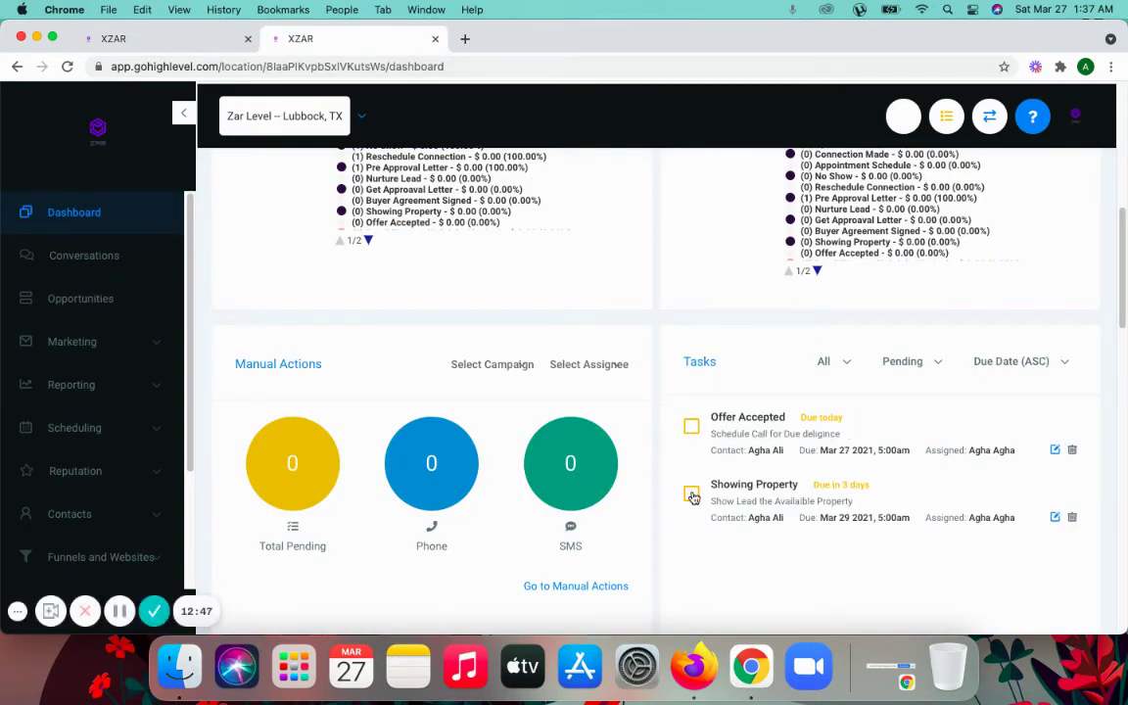
click(691, 494)
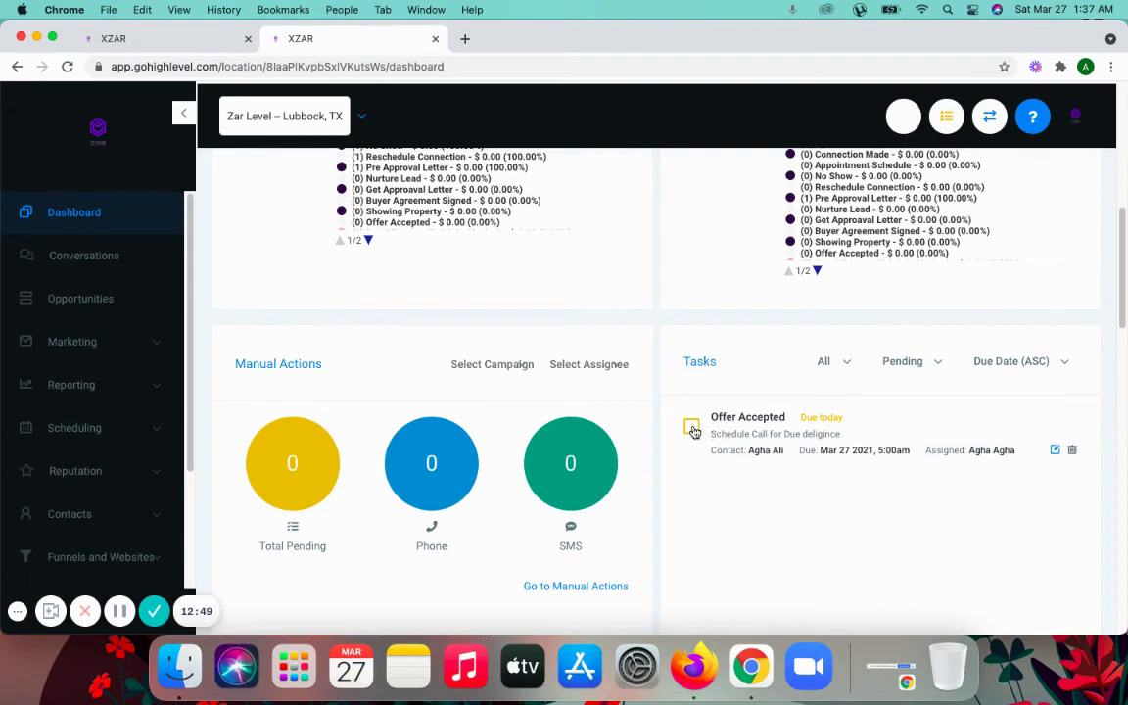
click(692, 429)
Move the lead's card from Offer Accepted to Due Diligence (Schdule Closing) in the Buyer Pipeline
click(193, 46)
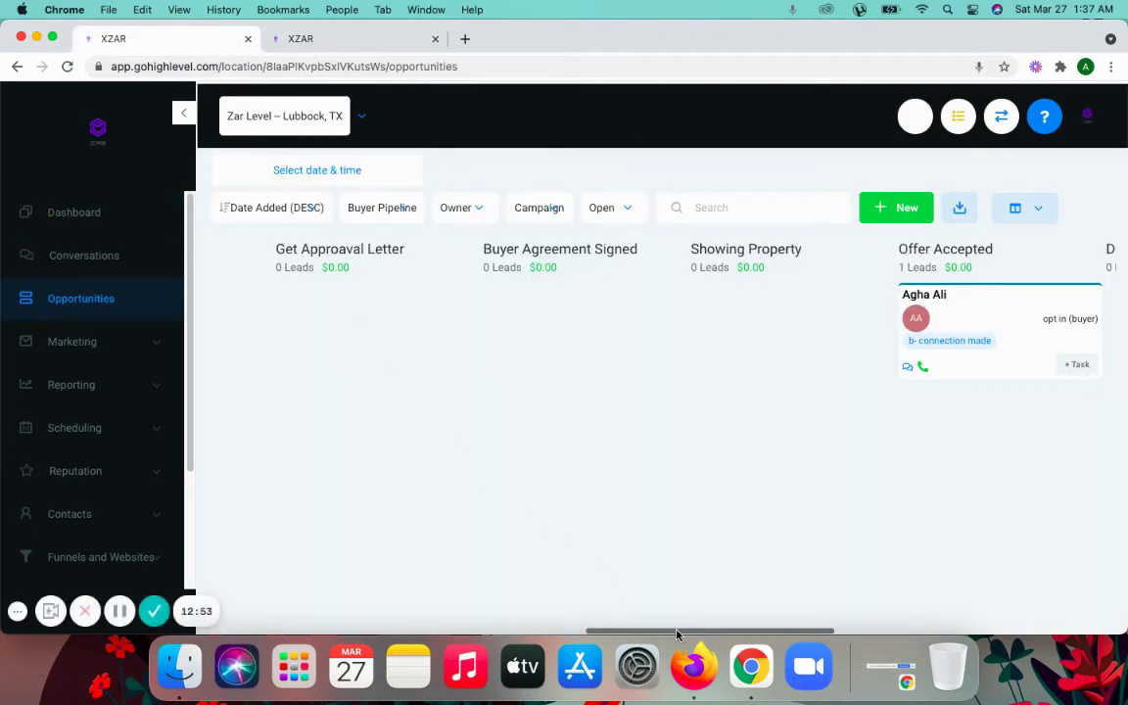
drag(675, 635, 847, 642)
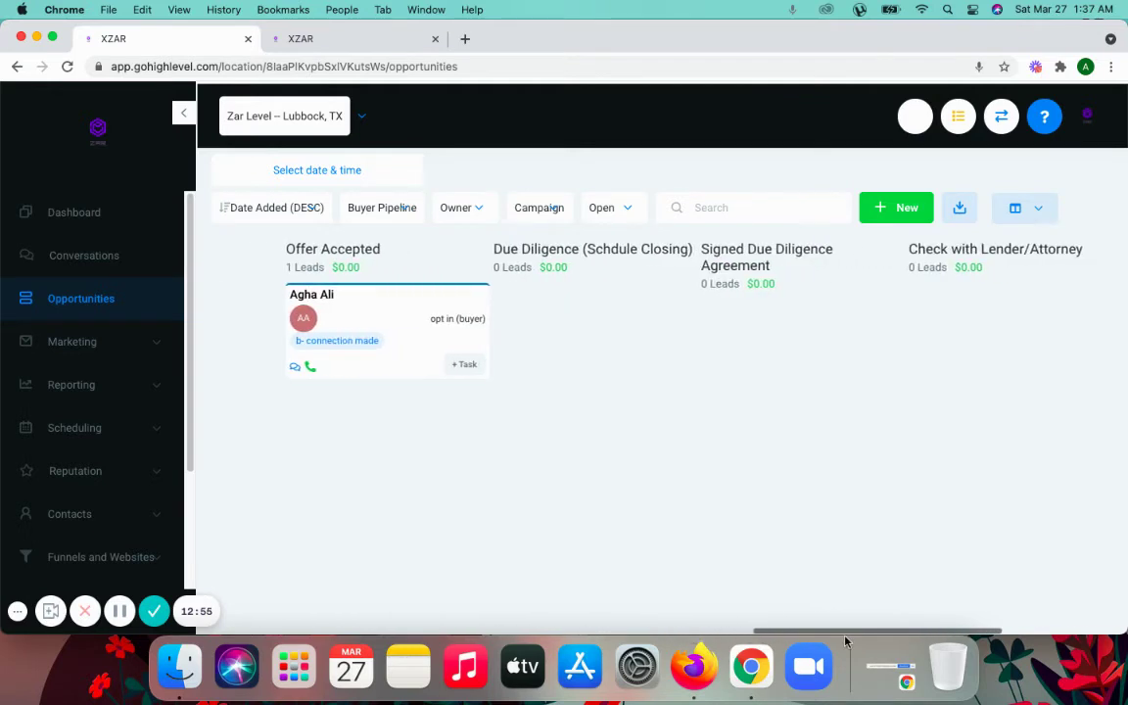
scroll(713, 533, right, 1)
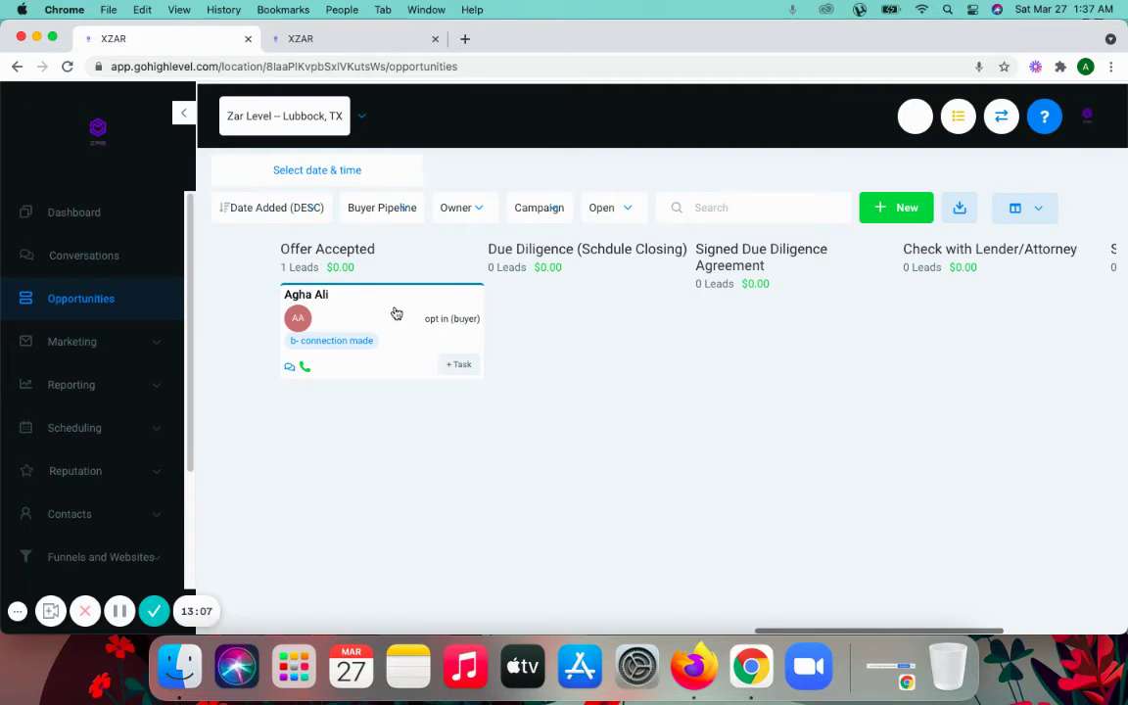
drag(397, 313, 598, 304)
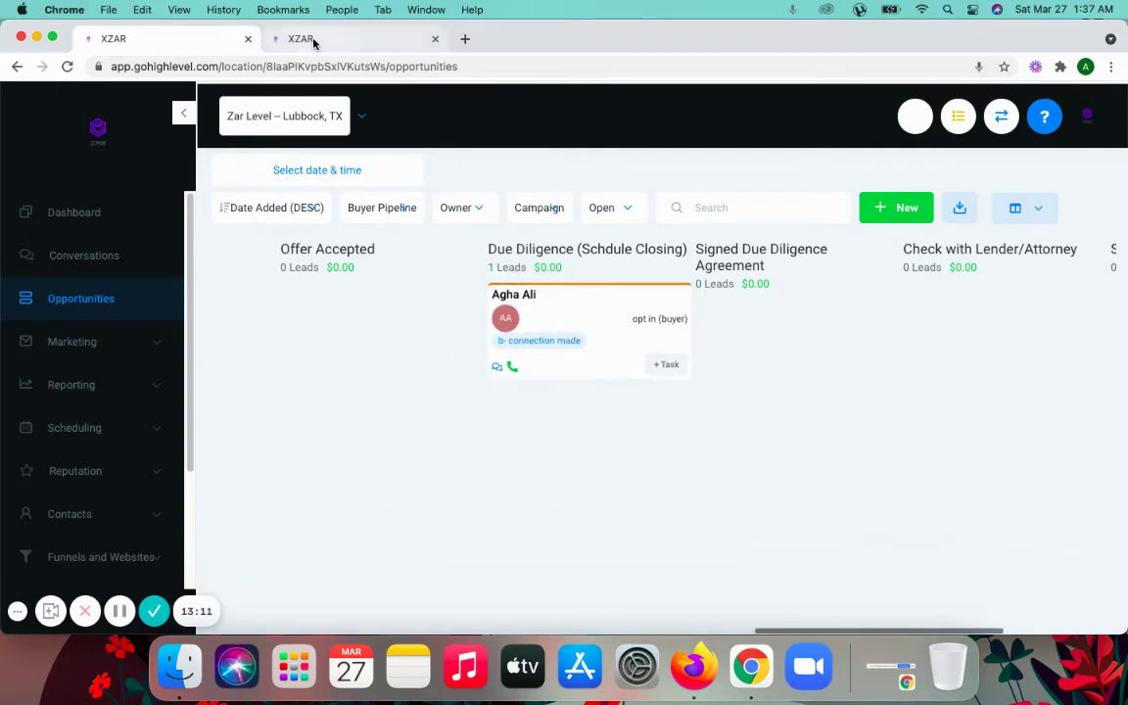
Check the pending dashboard tasks and move the lead's card from Due Diligence (Schdule Closing) to Signed Due Diligence Agreement
click(284, 38)
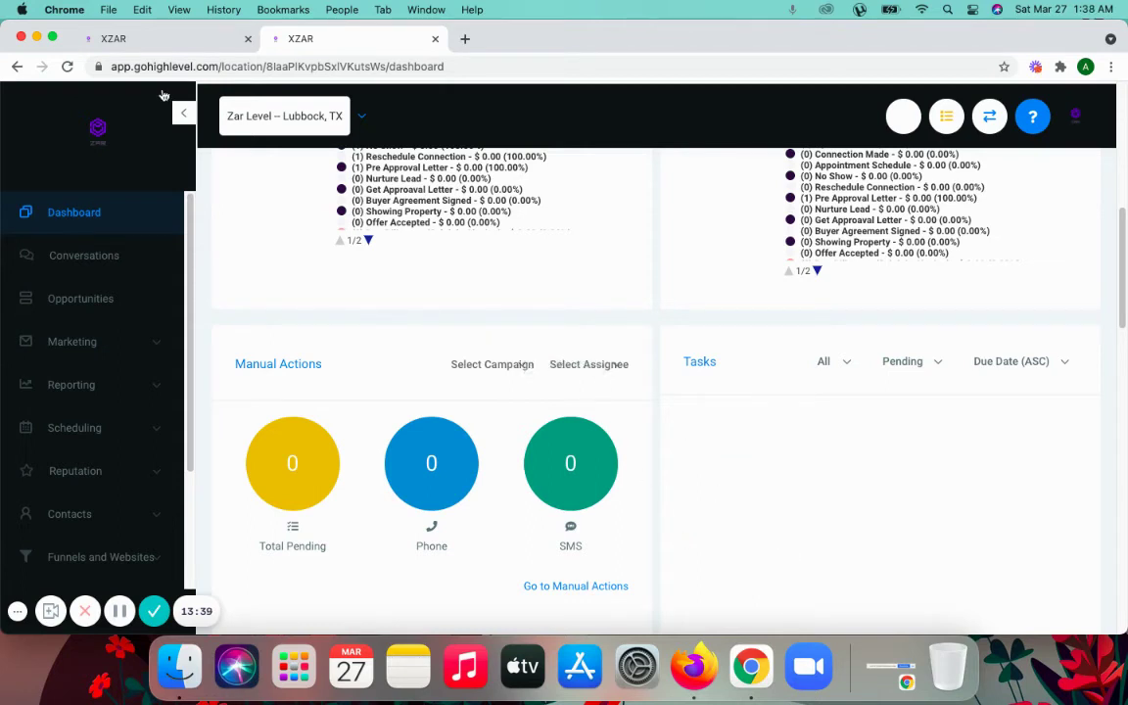
click(137, 42)
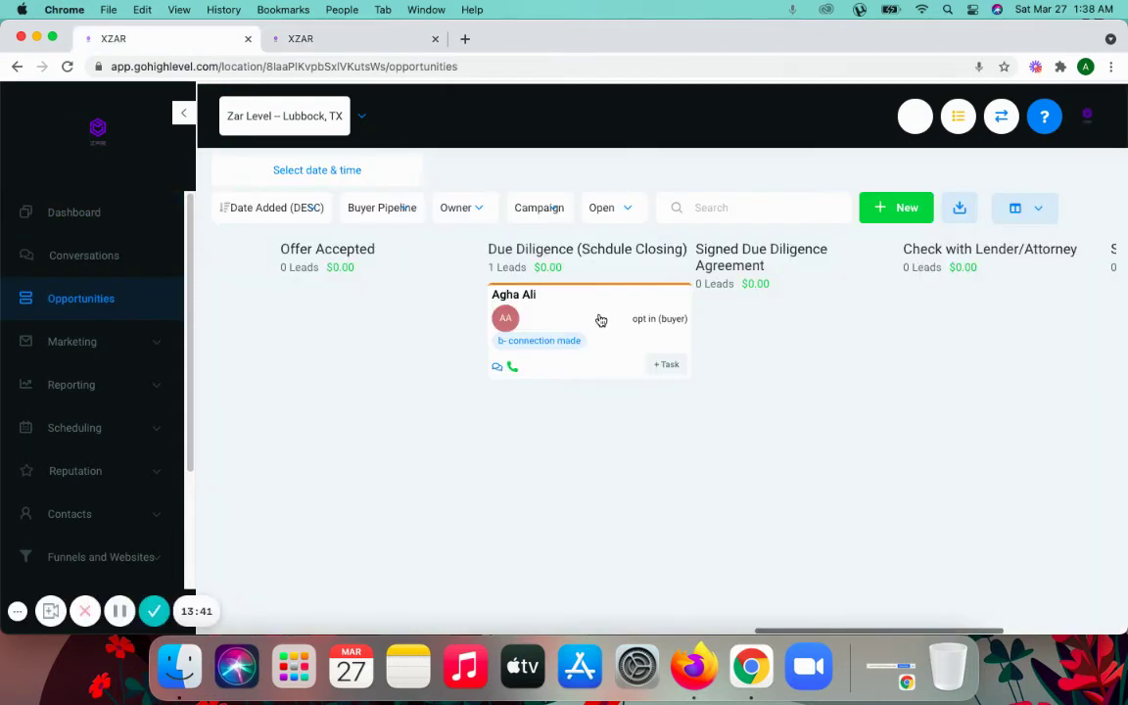
drag(599, 321, 798, 330)
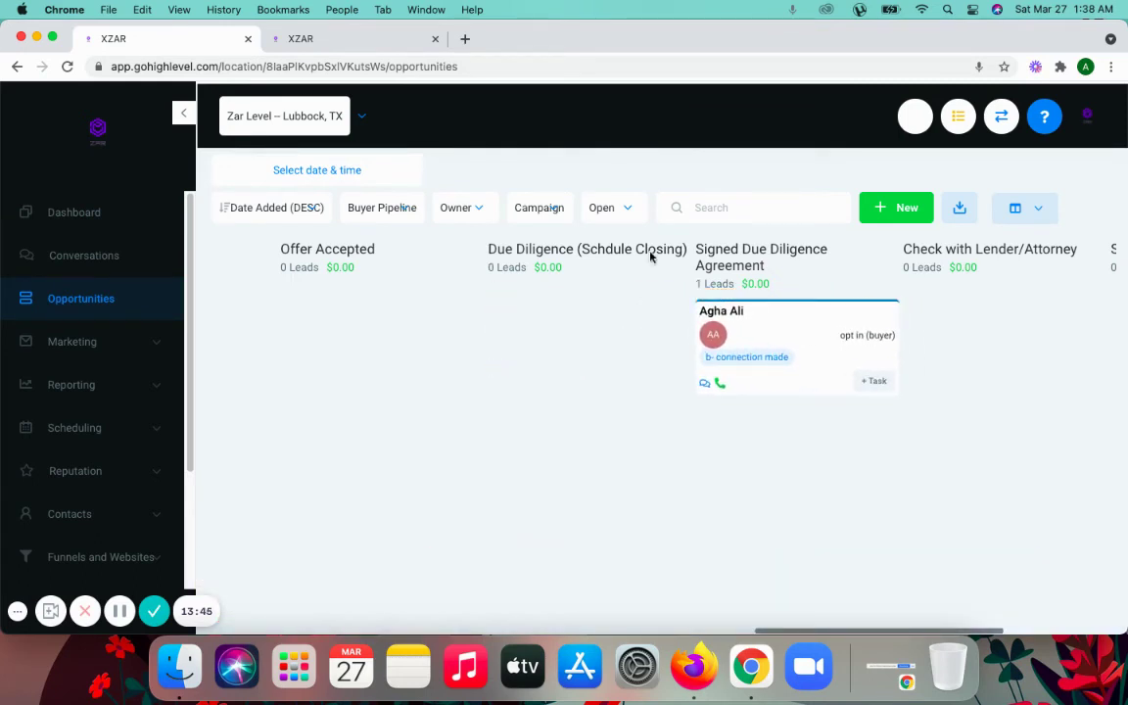
Complete the Sign Due Diligence Agreement task and move the lead's card from Signed Due Diligence Agreement to Check with Lender/Attorney
click(289, 41)
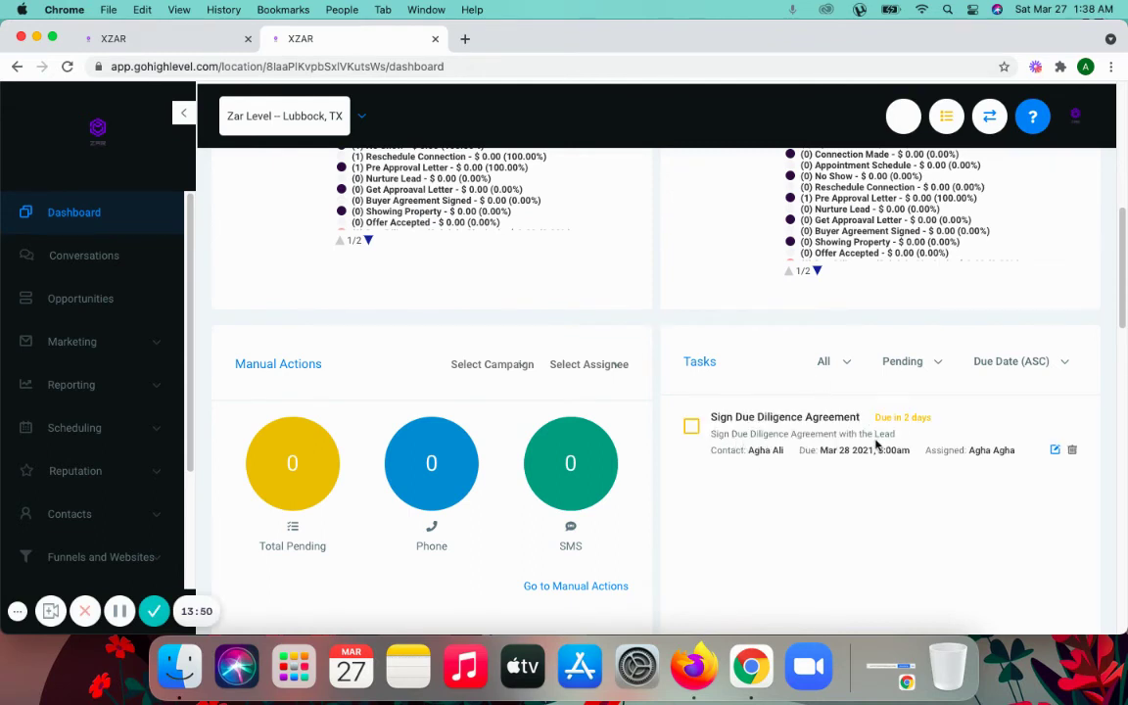
click(691, 426)
click(149, 41)
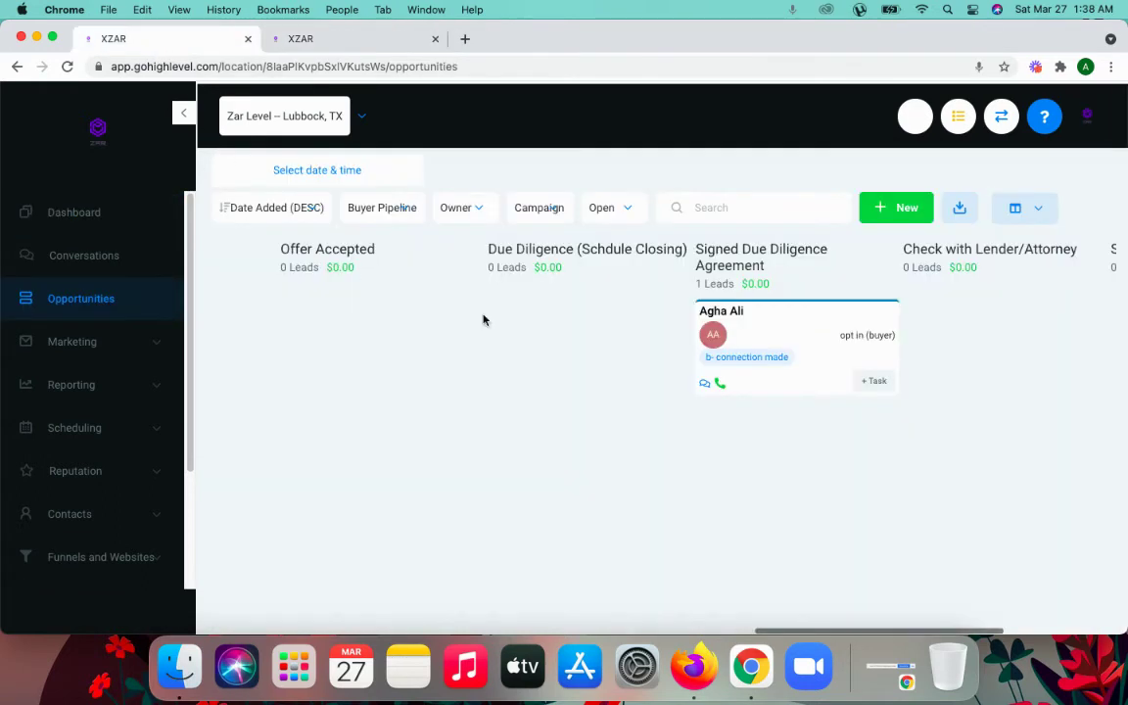
drag(786, 326, 977, 315)
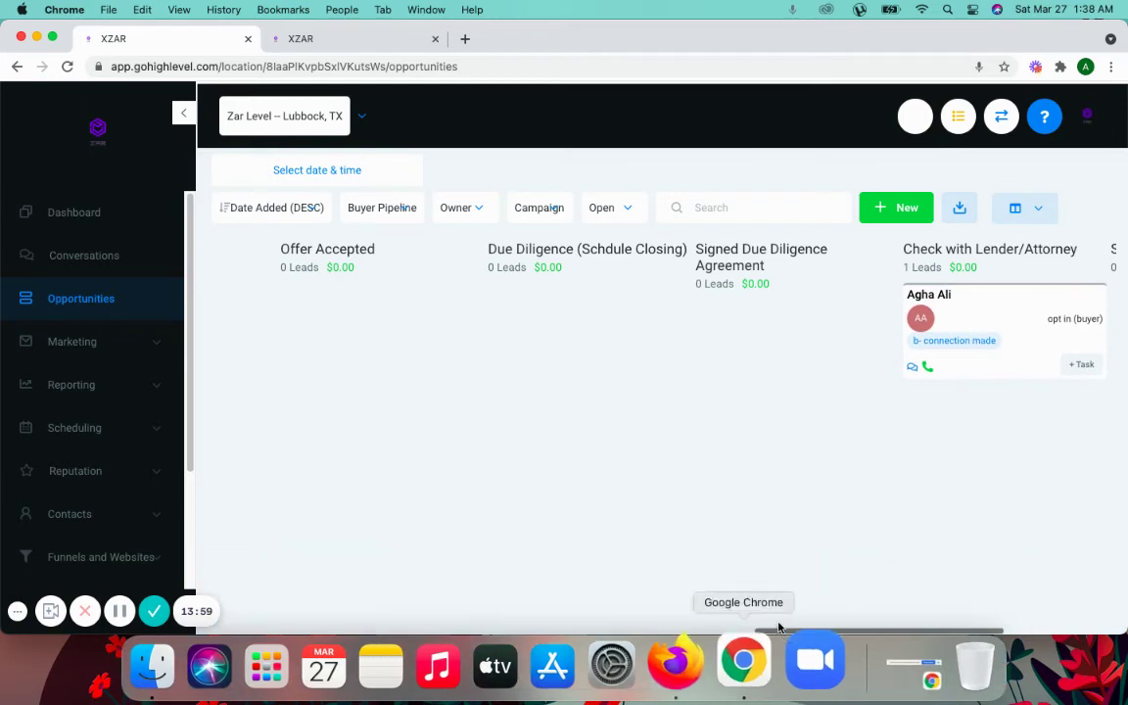
Mark the Check with Lender/Attorney task as completed on the dashboard
drag(787, 634, 895, 637)
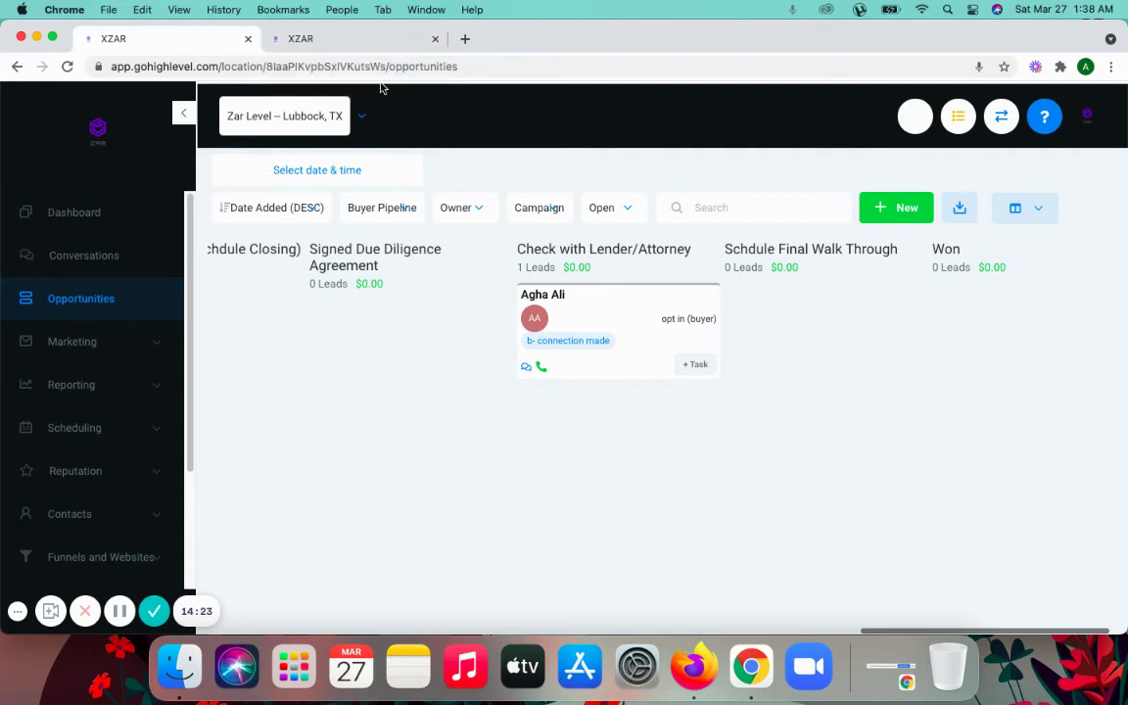
click(321, 44)
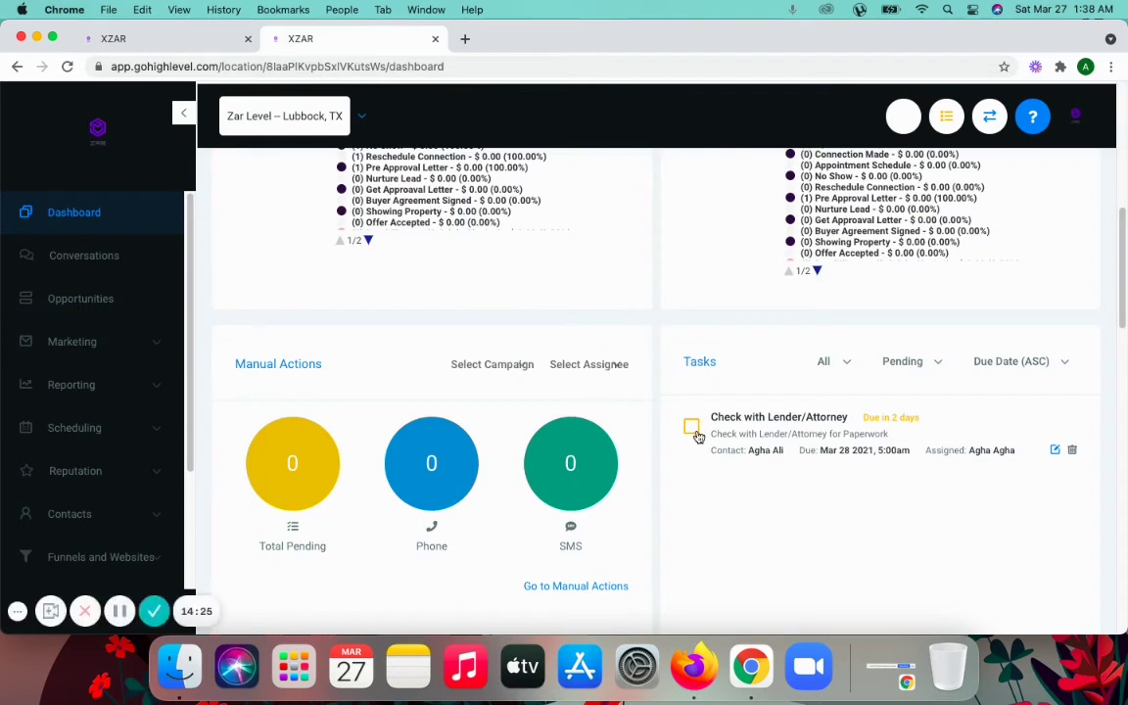
click(692, 430)
click(93, 38)
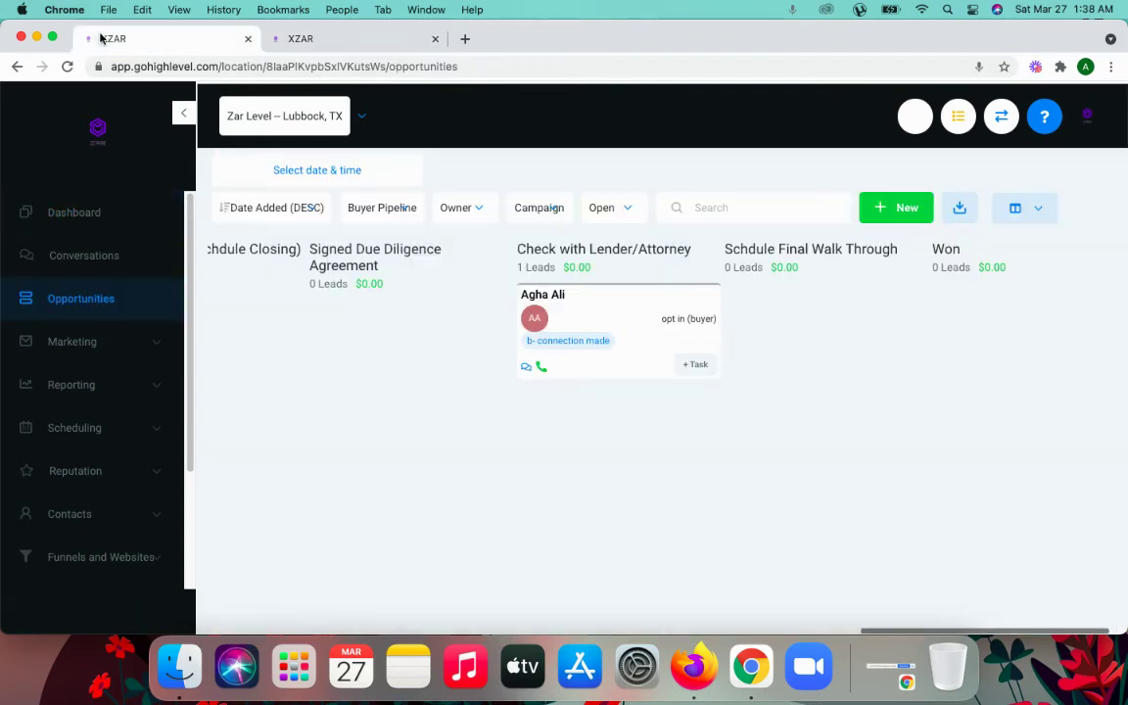
mouse_move(630, 317)
mouse_down()
mouse_move(766, 316)
mouse_move(596, 312)
mouse_move(622, 308)
mouse_up()
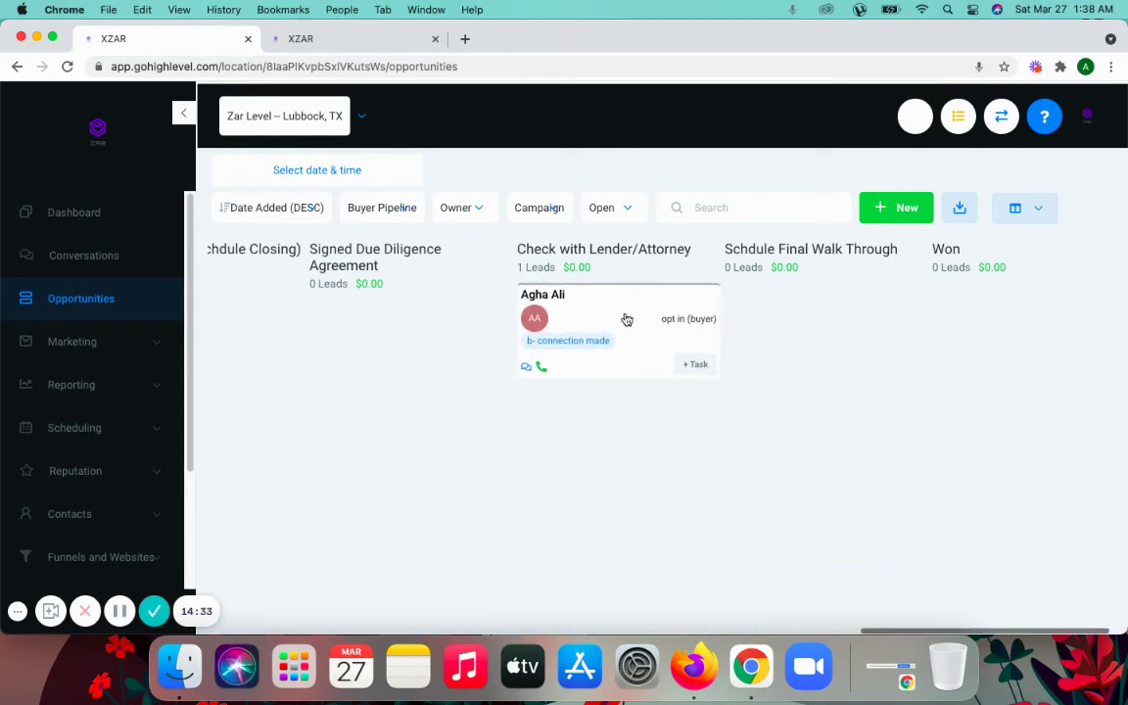
drag(630, 317, 608, 327)
Open the test lead's contact record from the contacts smart list
click(329, 43)
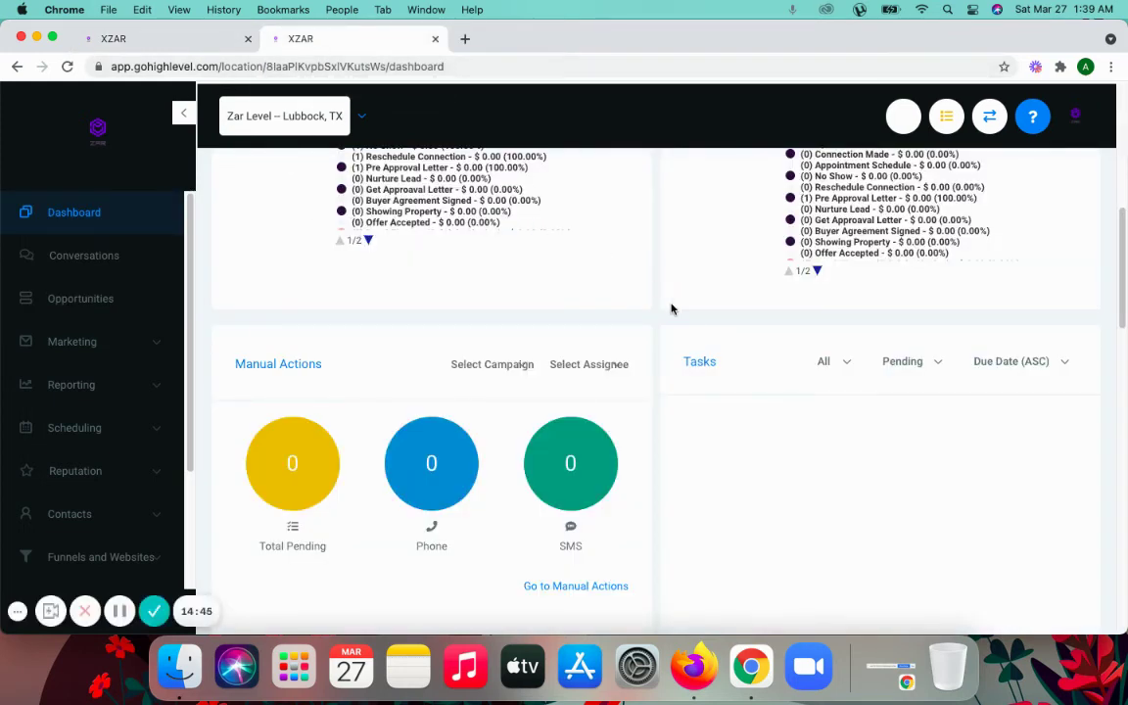
scroll(671, 308, down, 10)
scroll(217, 353, up, 15)
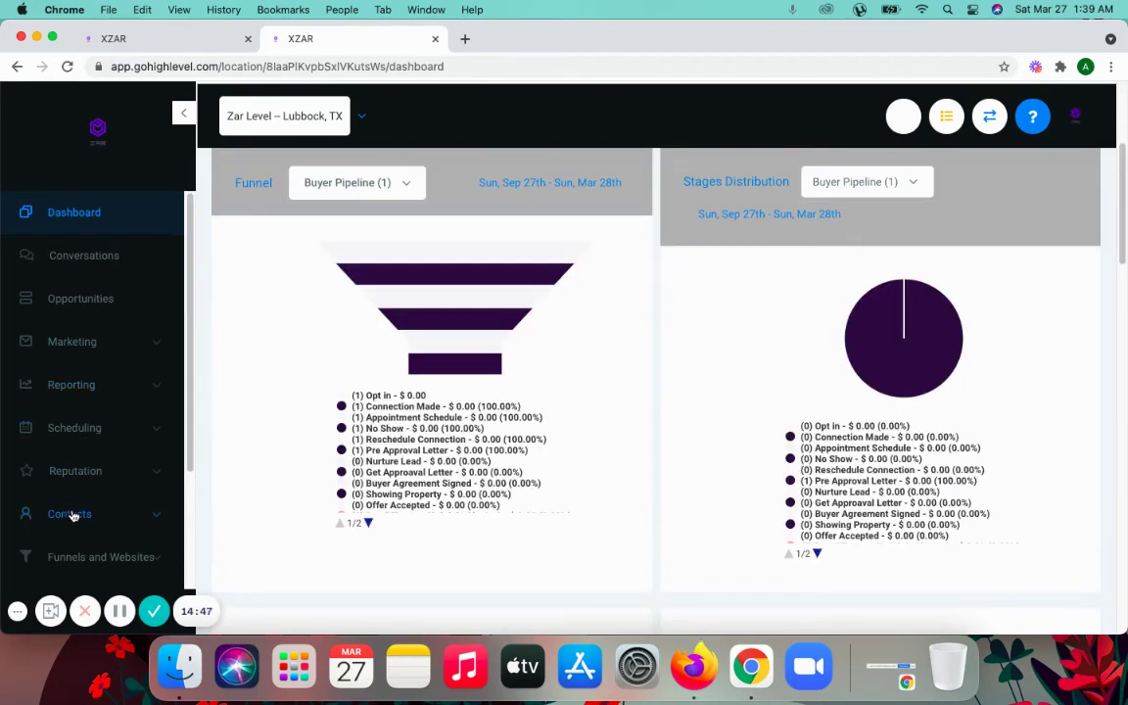
mouse_move(45, 502)
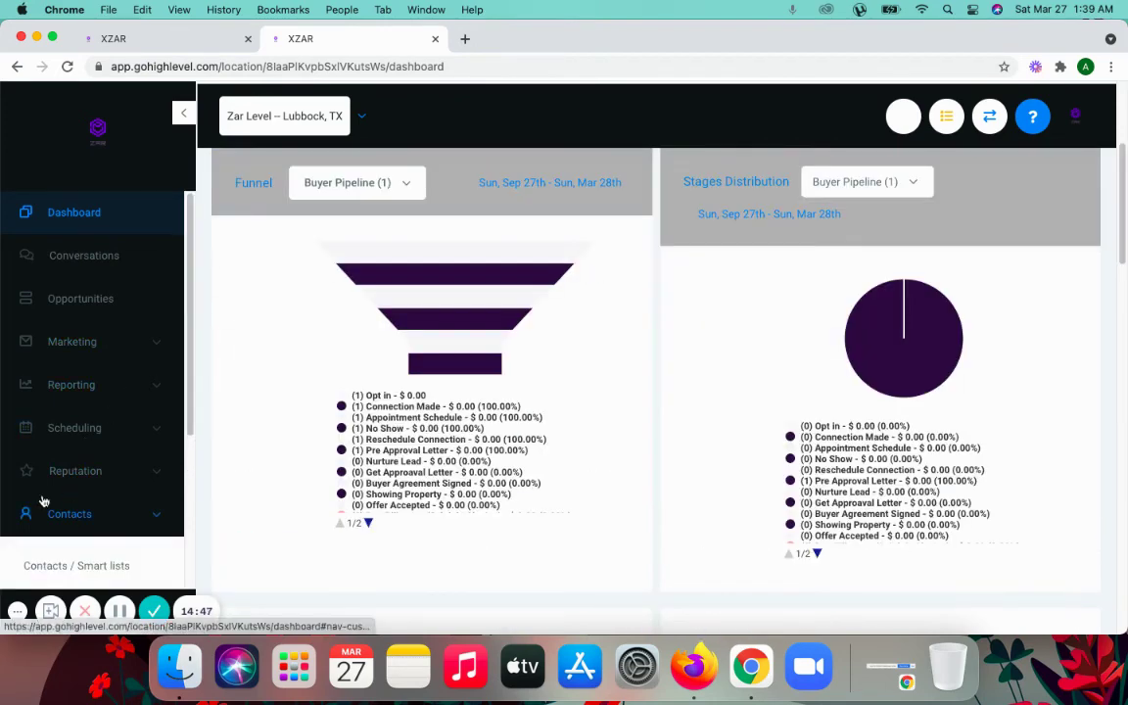
click(80, 566)
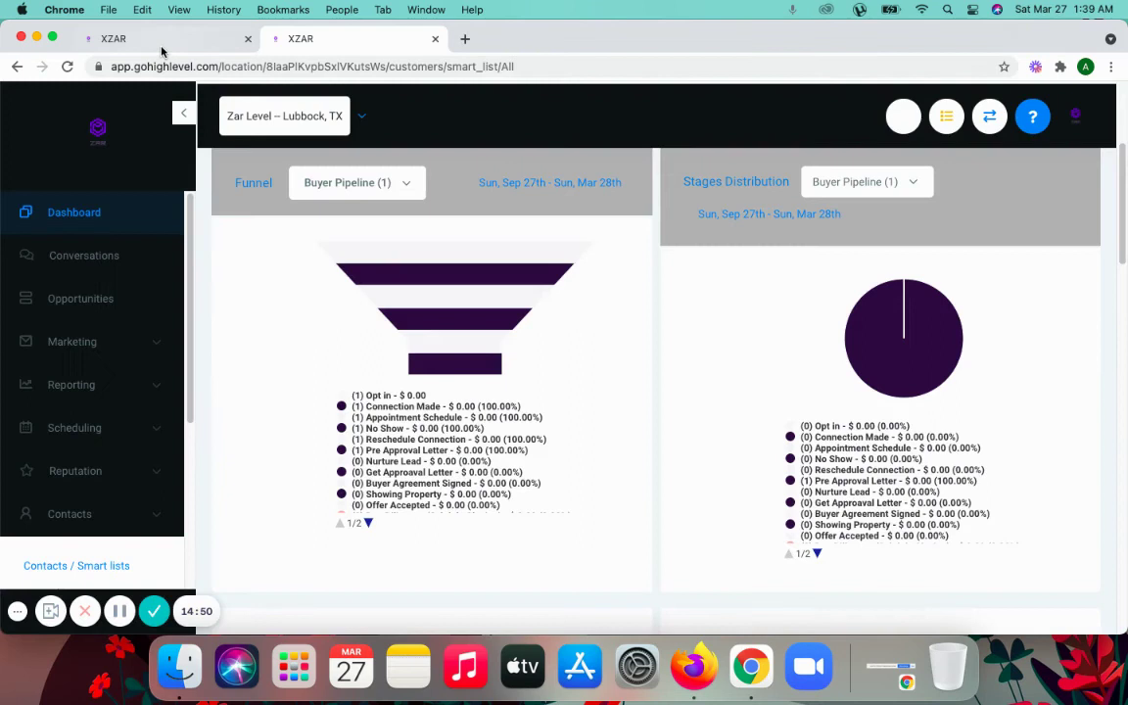
click(147, 41)
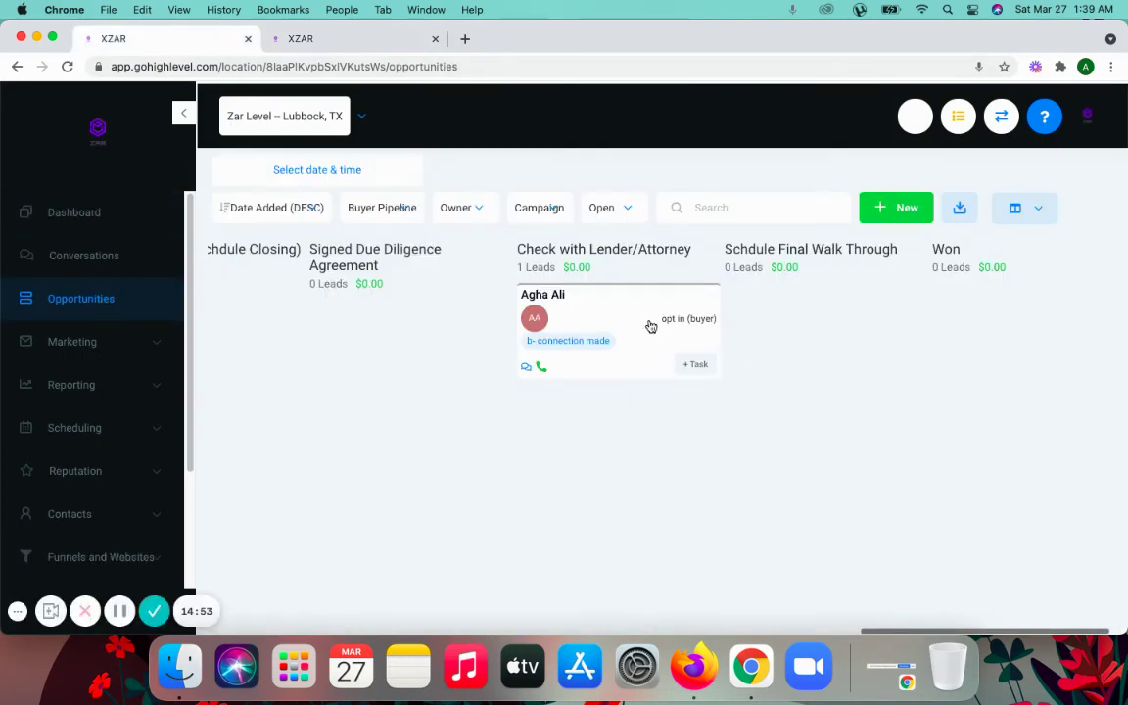
click(298, 41)
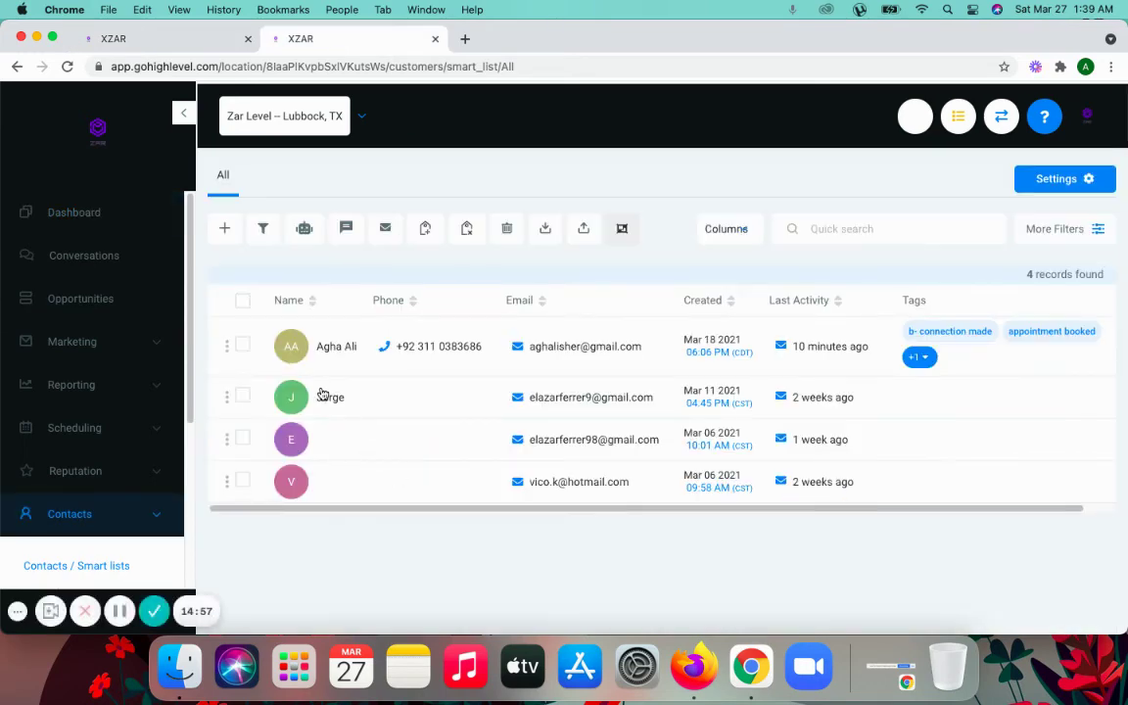
click(301, 347)
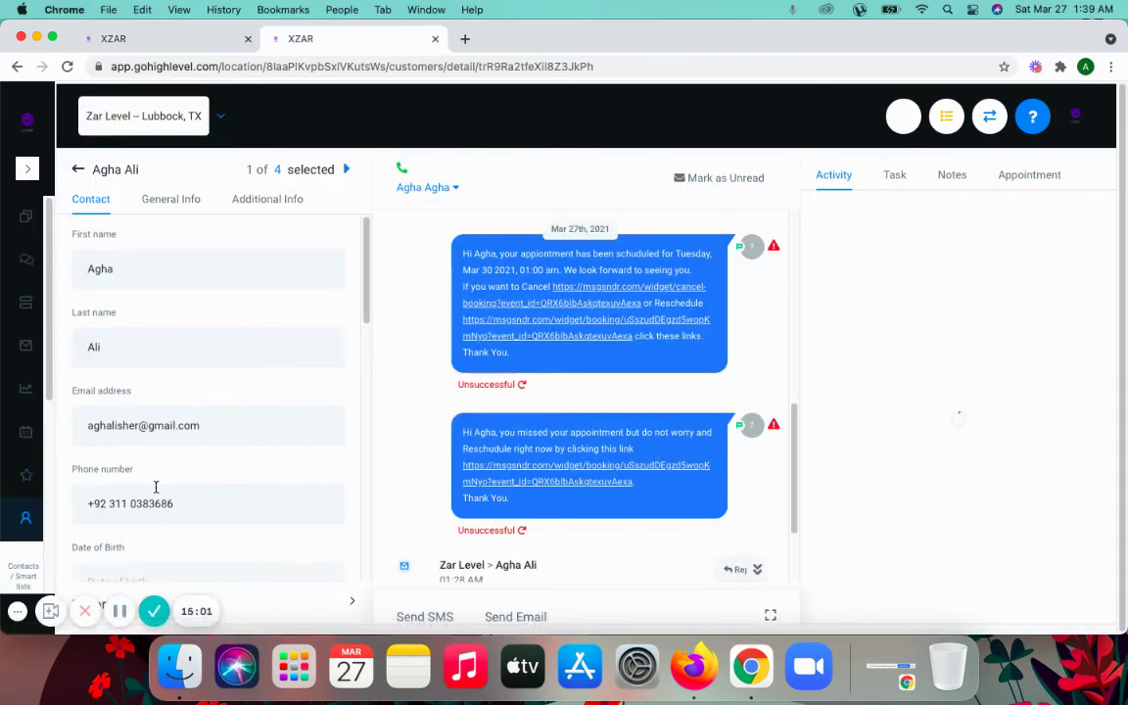
Book and save an appointment for the lead in the Final Walkthrough calendar on Fri, Mar 26th at 04:00 pm
click(1056, 178)
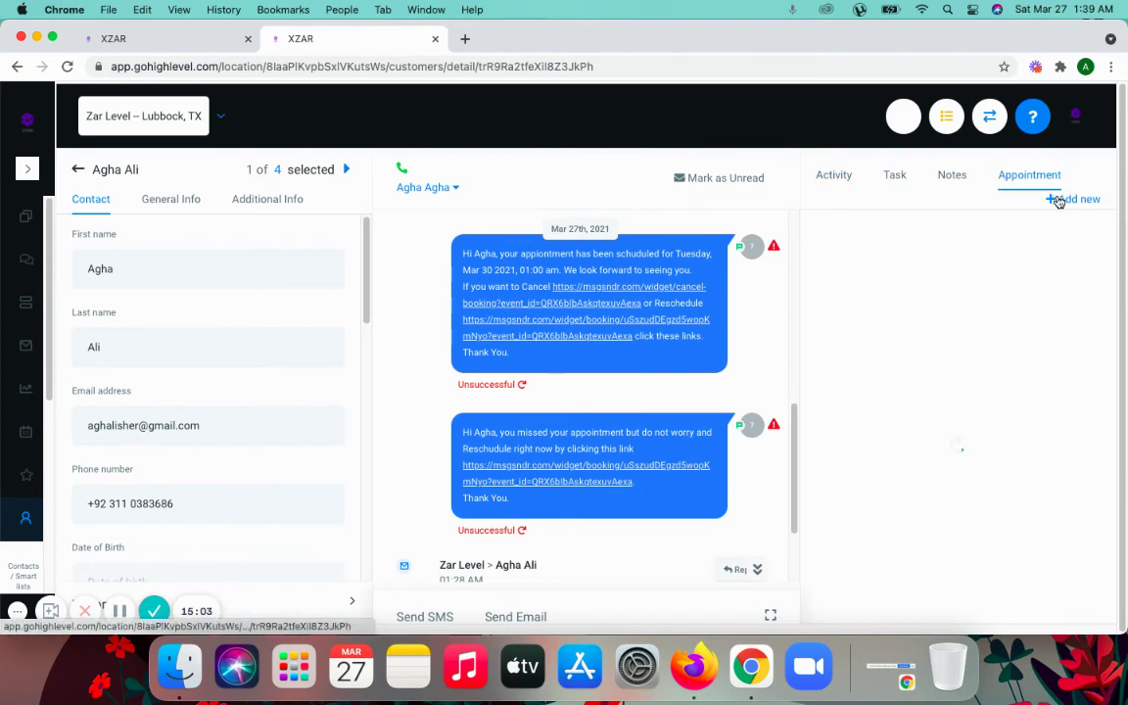
click(1063, 202)
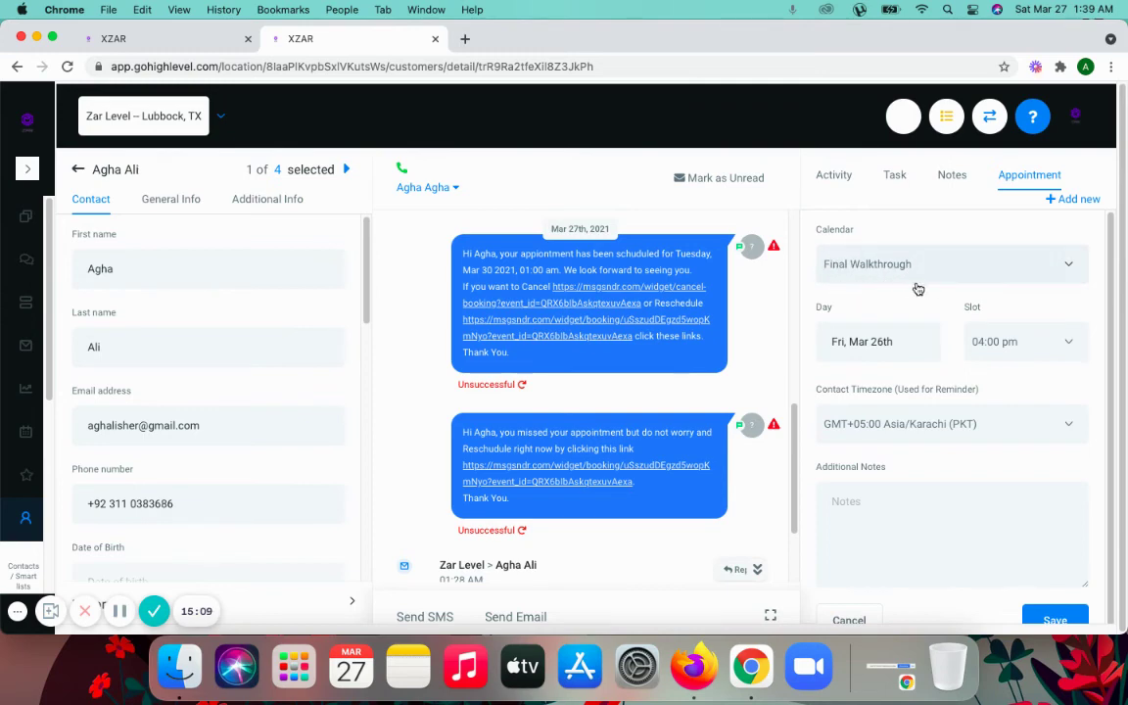
click(885, 341)
click(989, 348)
click(994, 350)
click(996, 350)
scroll(924, 541, down, 1)
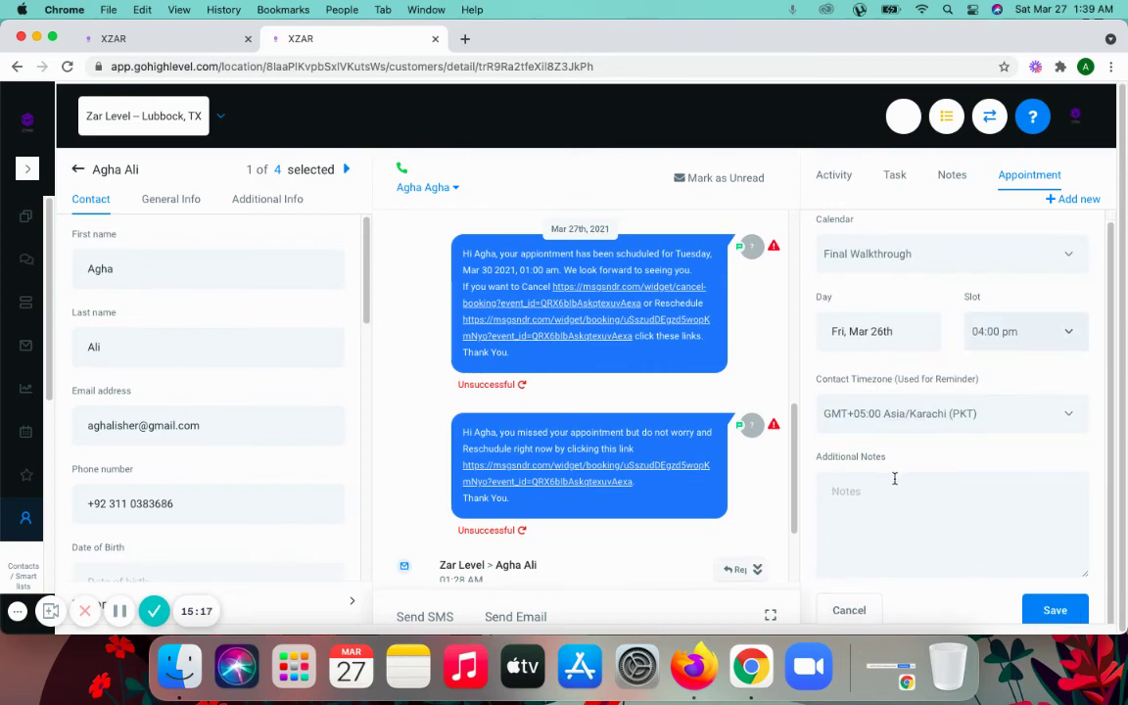
click(1056, 610)
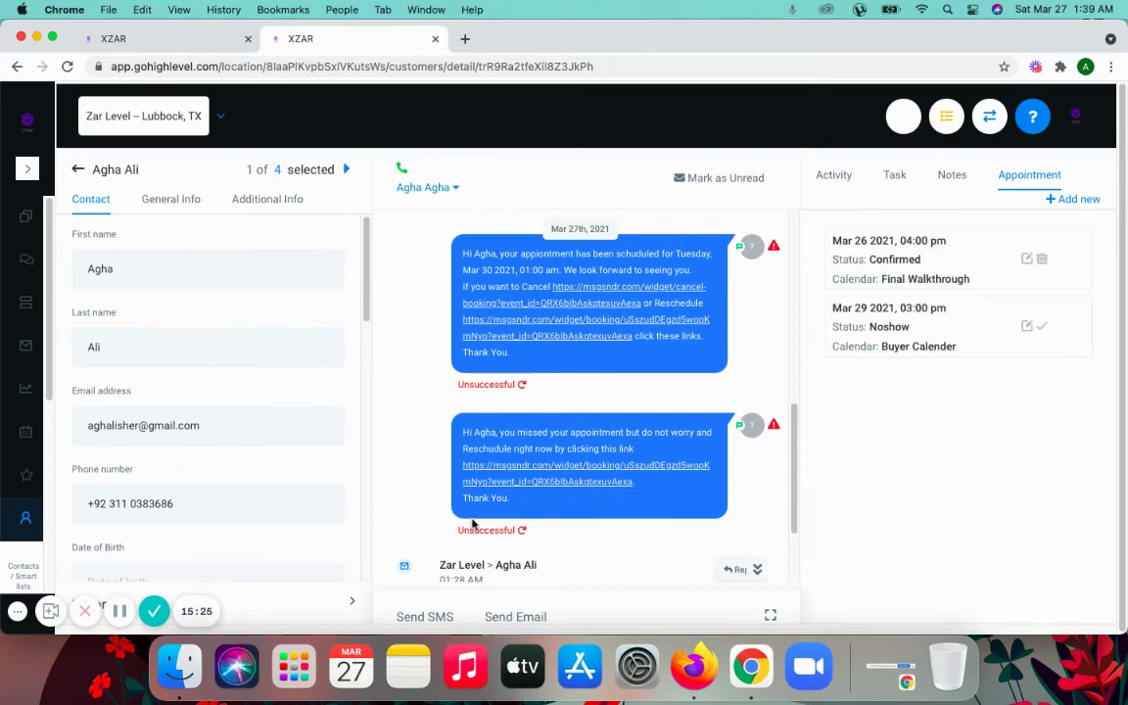
Examine the lead's messages, campaigns and opportunities in the contact record, and check the card's stage on the reloaded Buyer Pipeline board
click(168, 40)
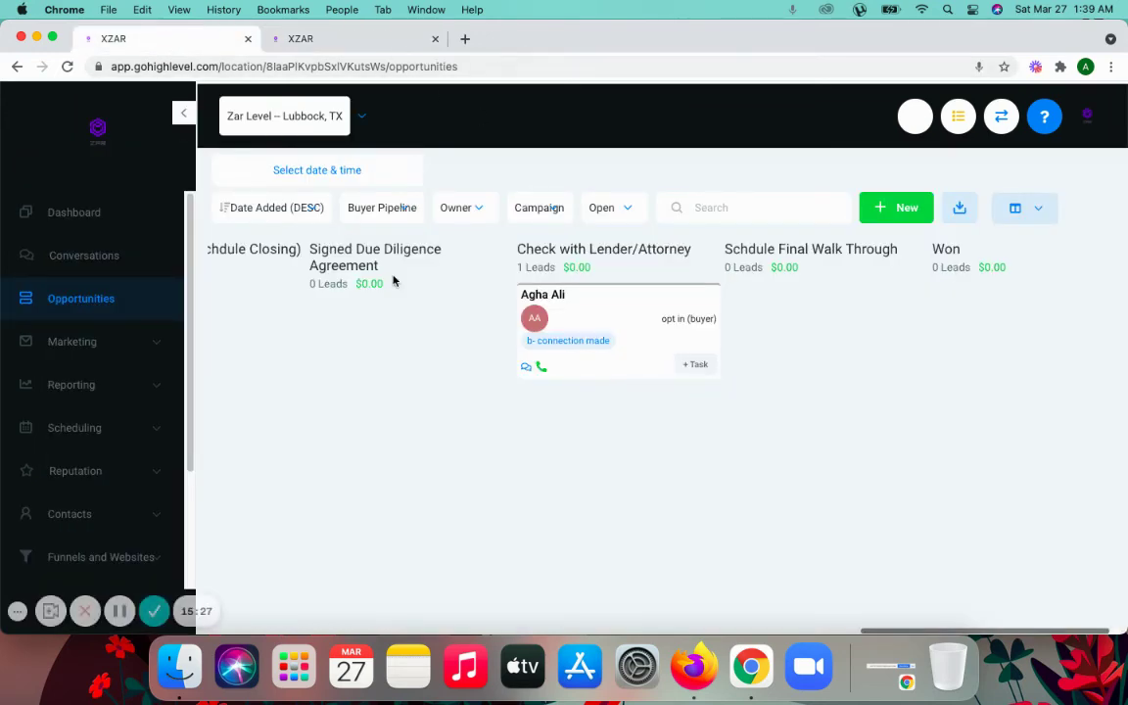
click(312, 45)
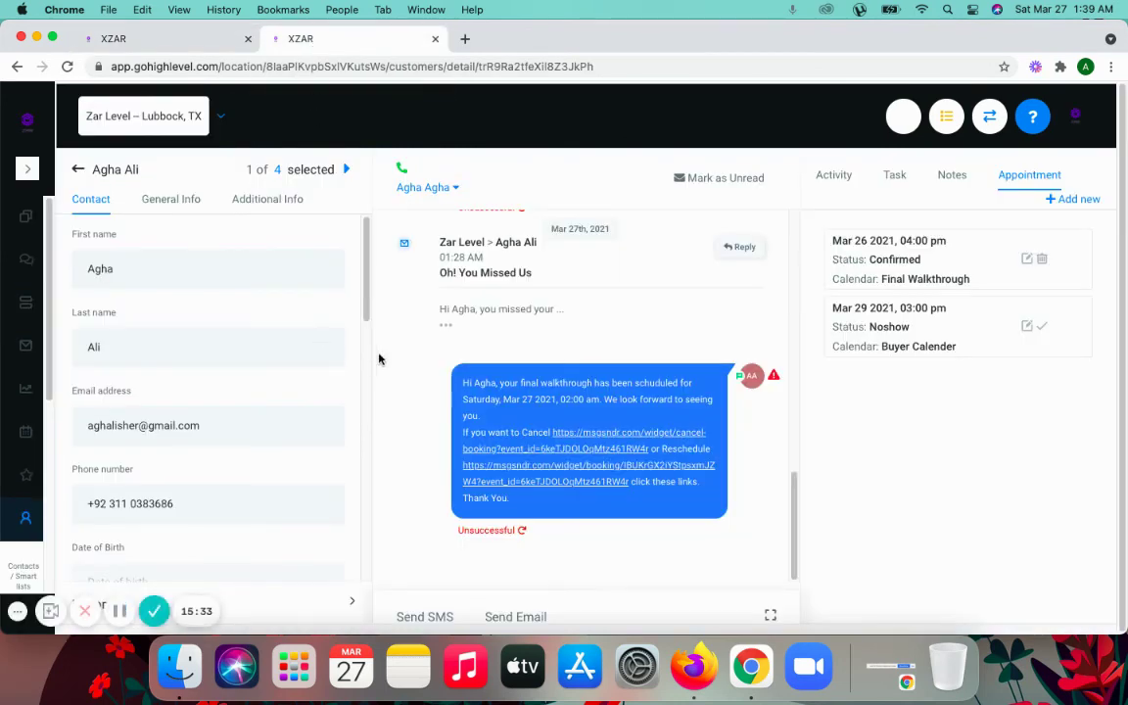
drag(368, 317, 371, 583)
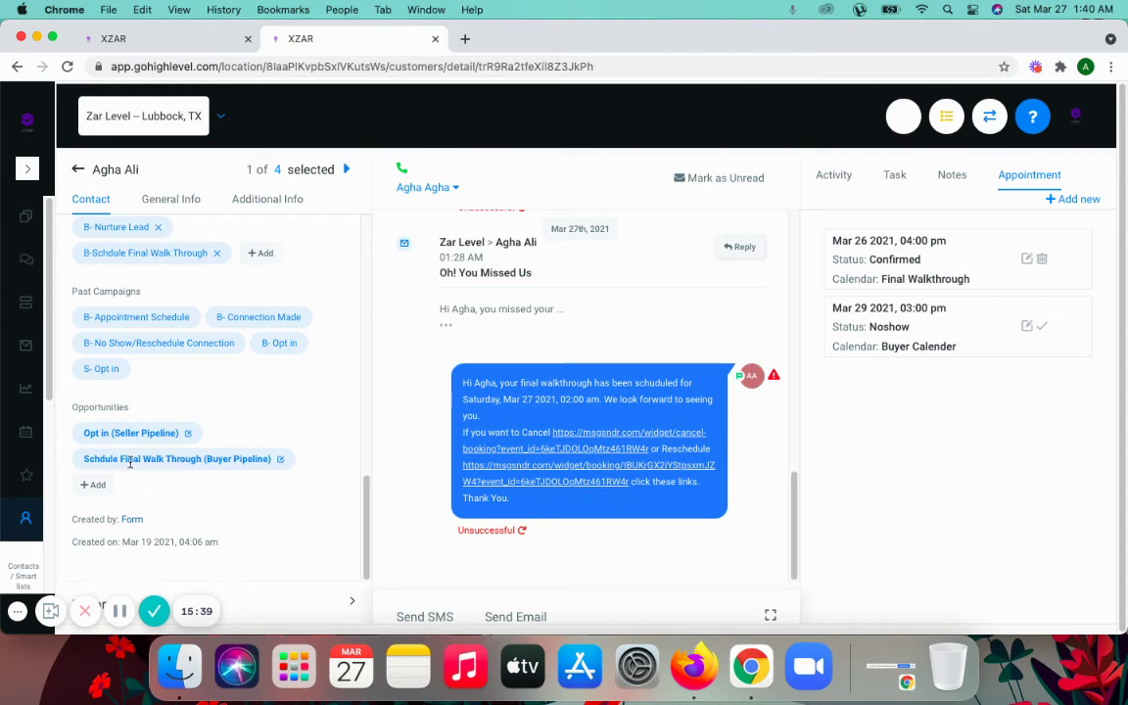
click(163, 39)
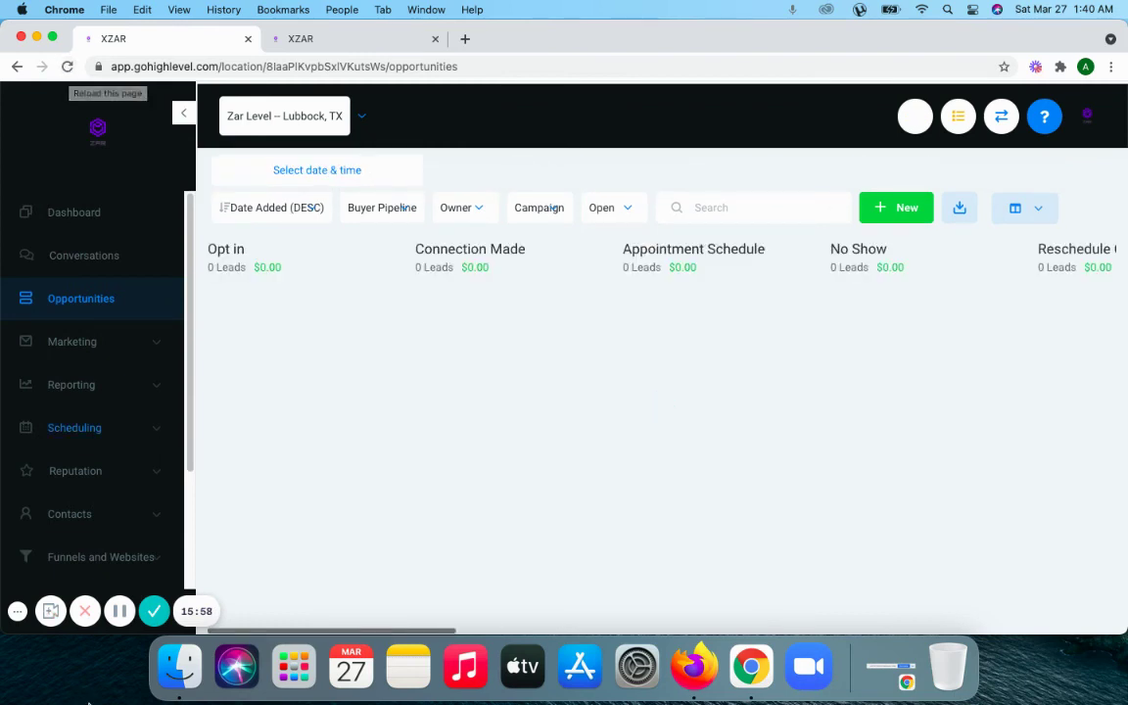
drag(264, 634, 988, 574)
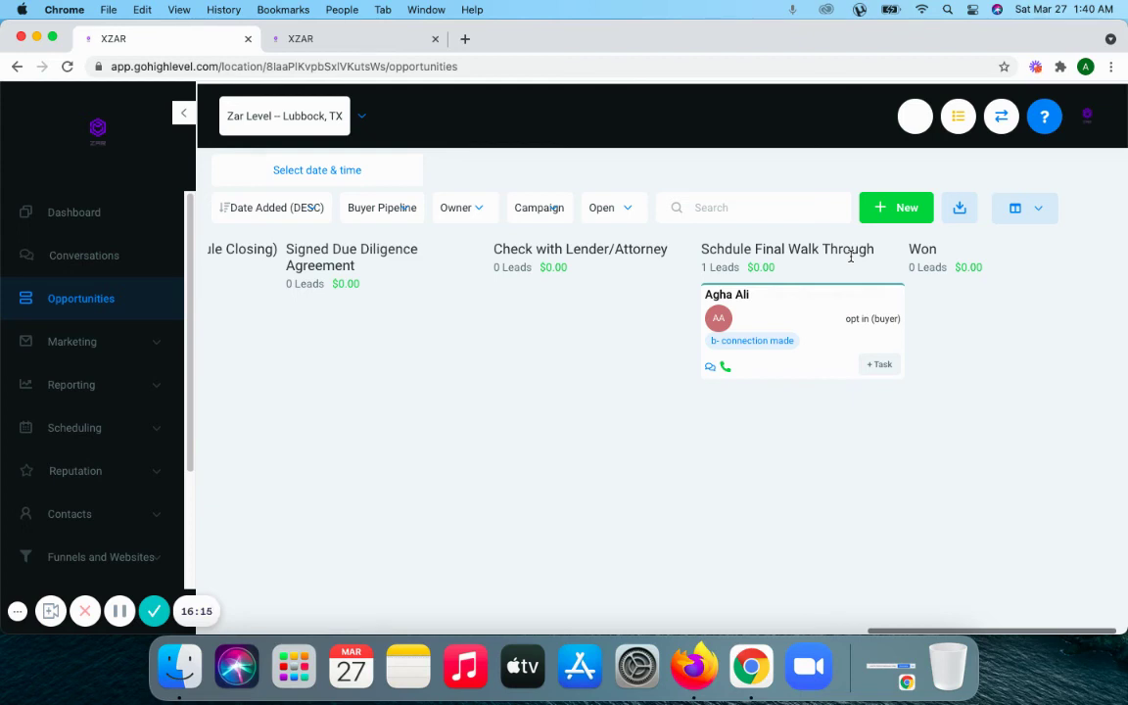
Move the test lead's card to the Won stage of the Buyer Pipeline and check the lead's contact record
drag(802, 336, 957, 317)
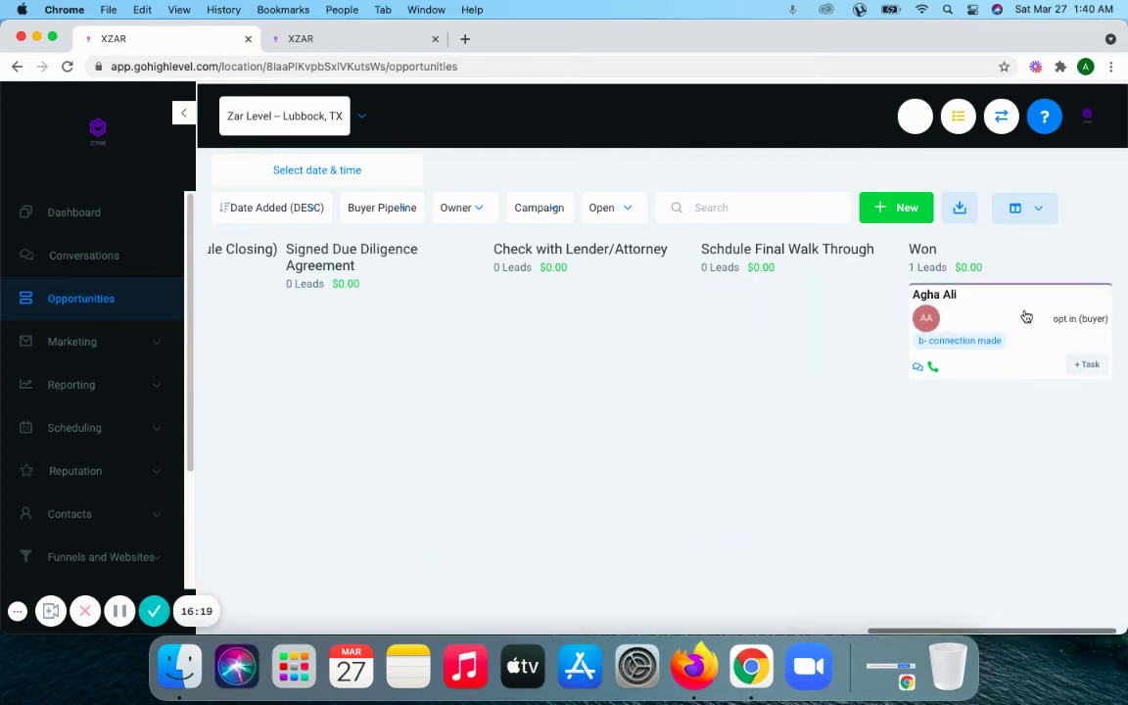
drag(885, 320, 889, 578)
click(340, 39)
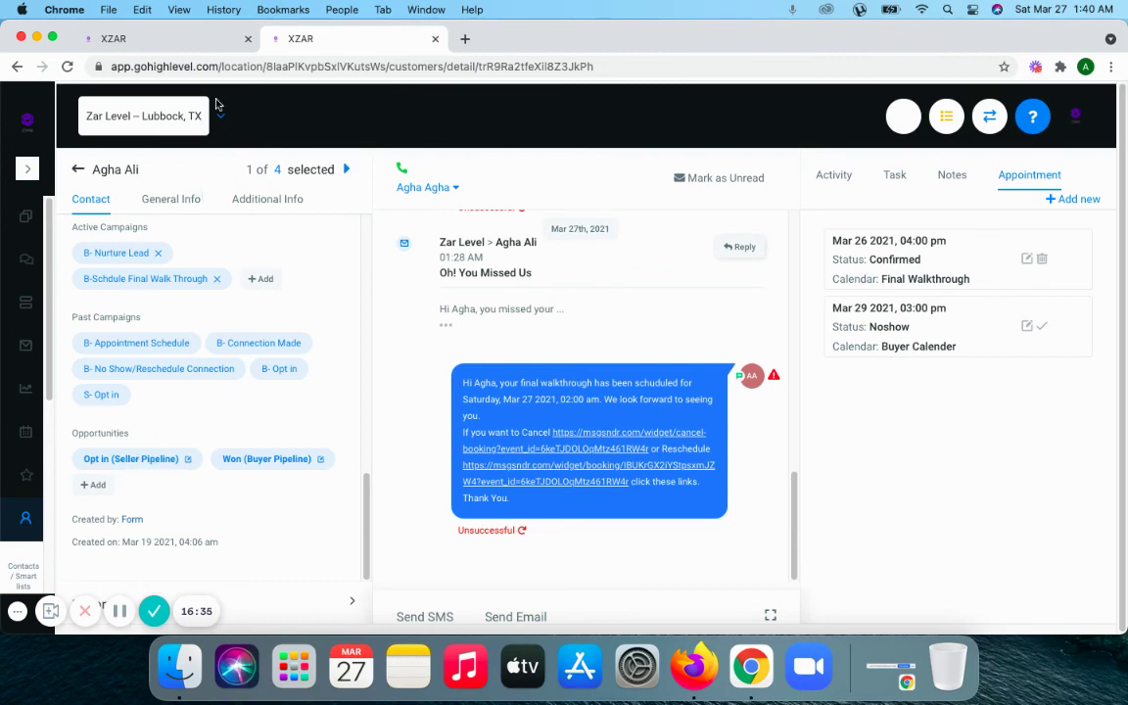
click(157, 39)
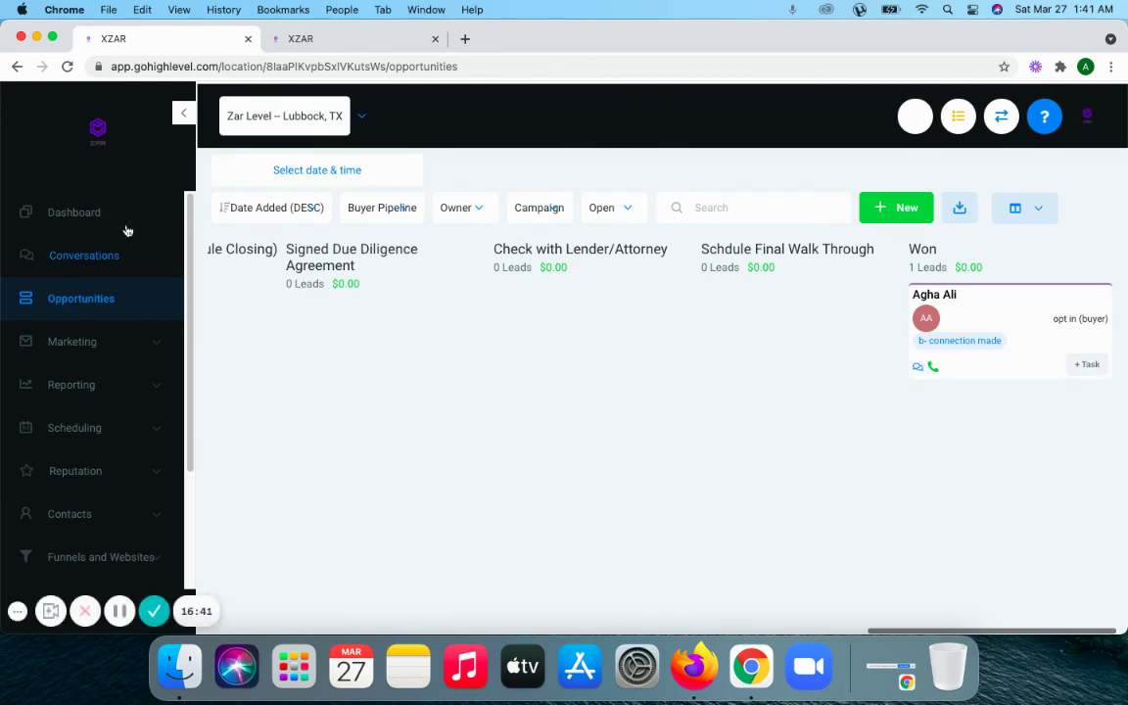
Show the Seller Pipeline board and move the test lead's card from Opt in to Listing Agreement Signed
click(394, 209)
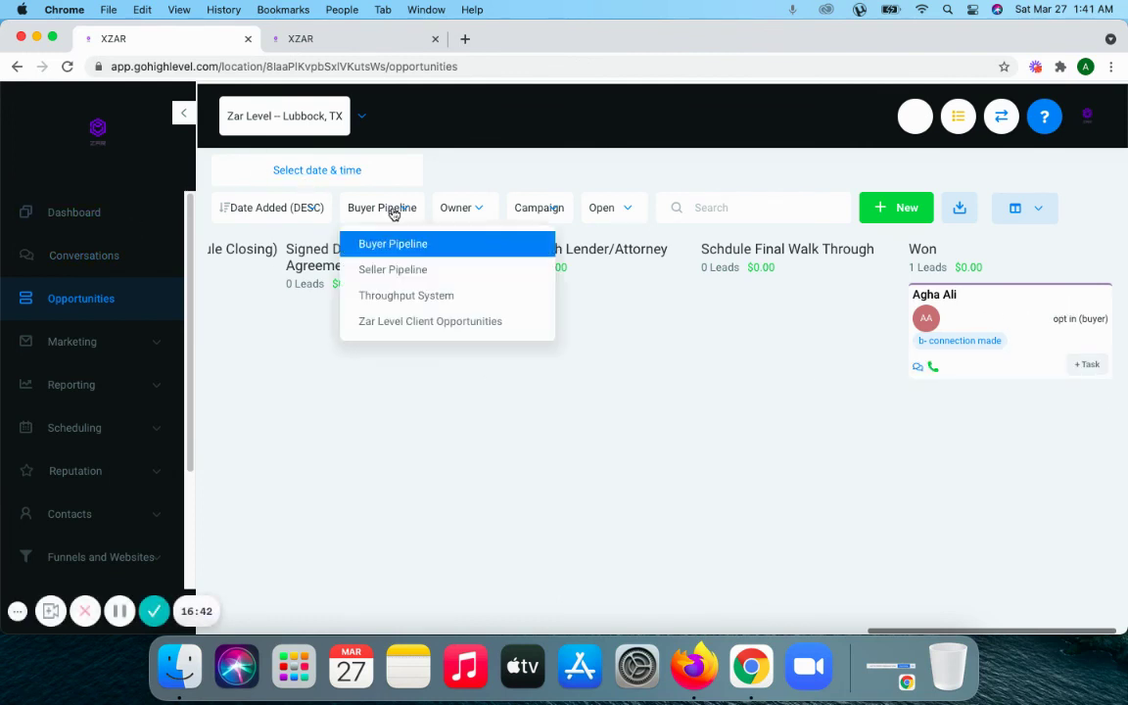
click(394, 270)
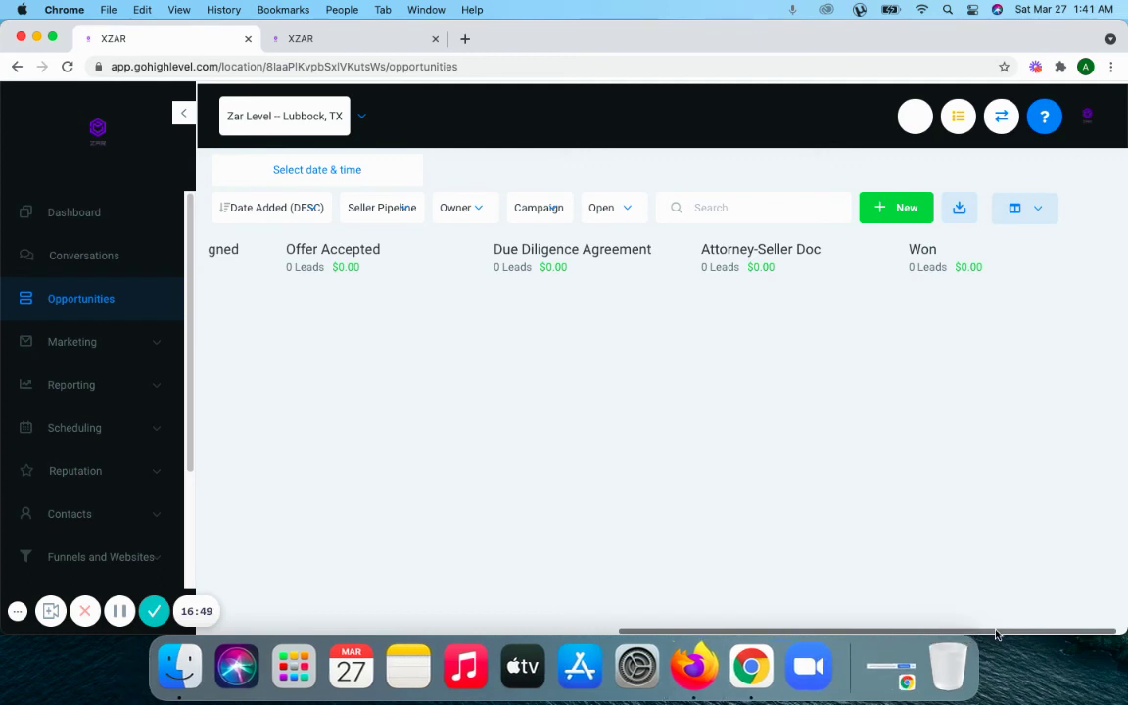
drag(996, 634, 405, 598)
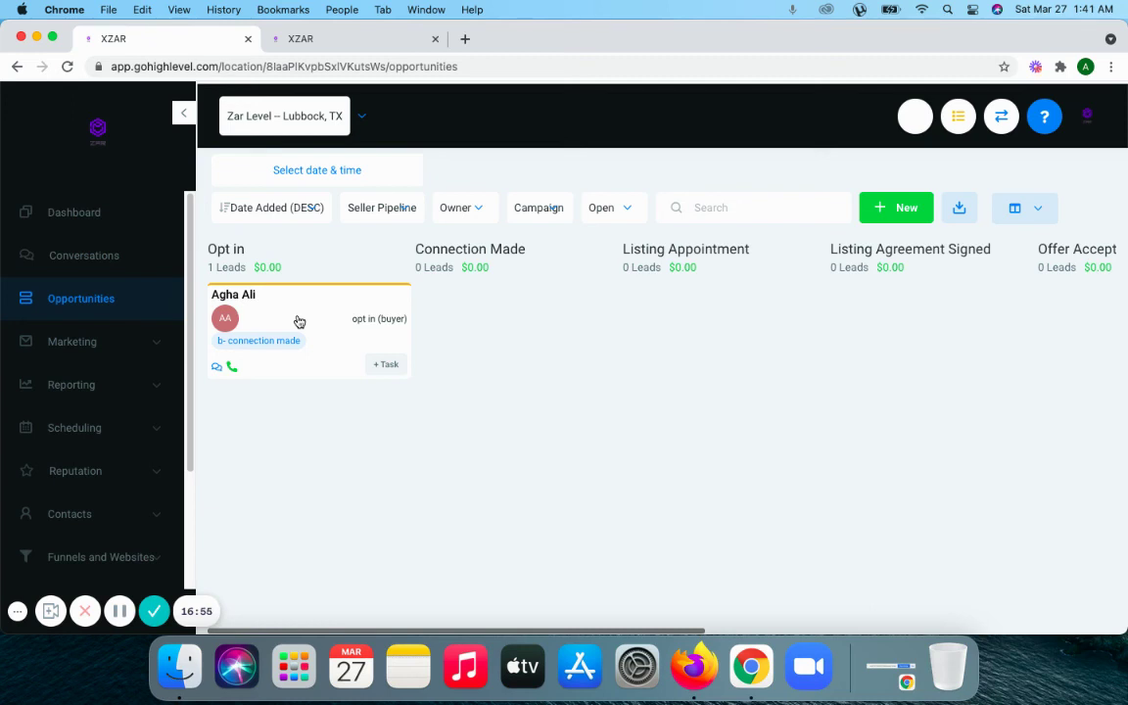
drag(297, 314, 914, 324)
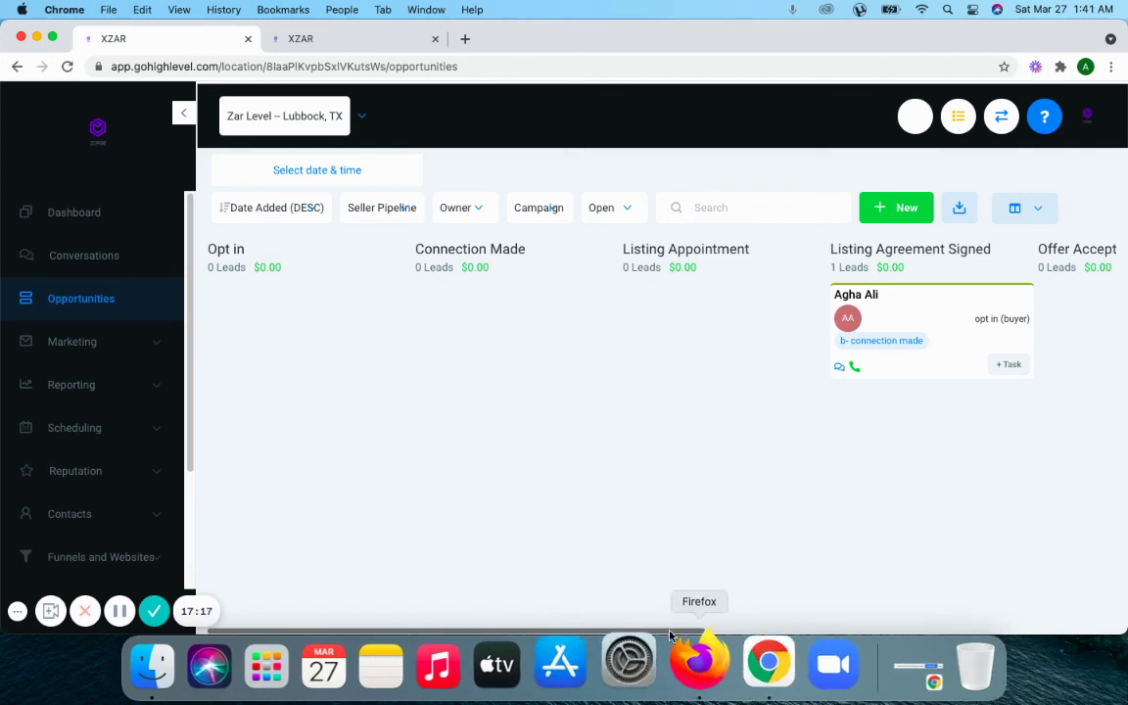
Advance the lead's card in the Seller Pipeline to Attorney-Seller Doc and on to Won
drag(665, 632, 939, 608)
drag(410, 307, 1000, 328)
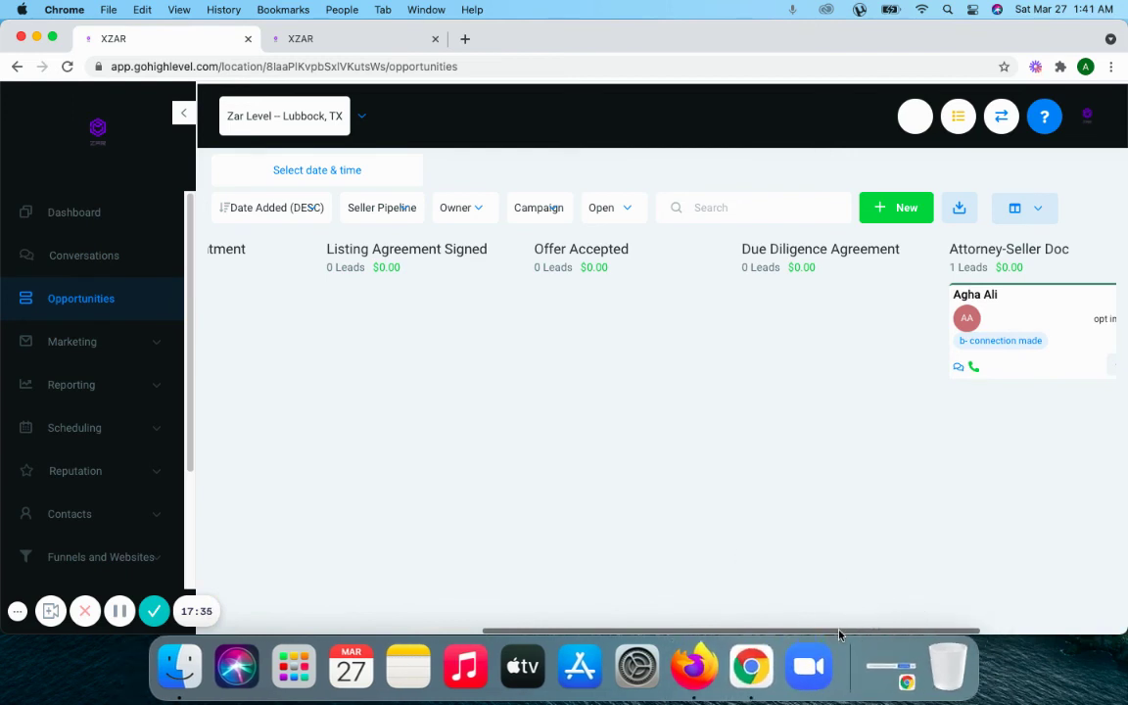
drag(839, 635, 976, 632)
drag(729, 284, 941, 319)
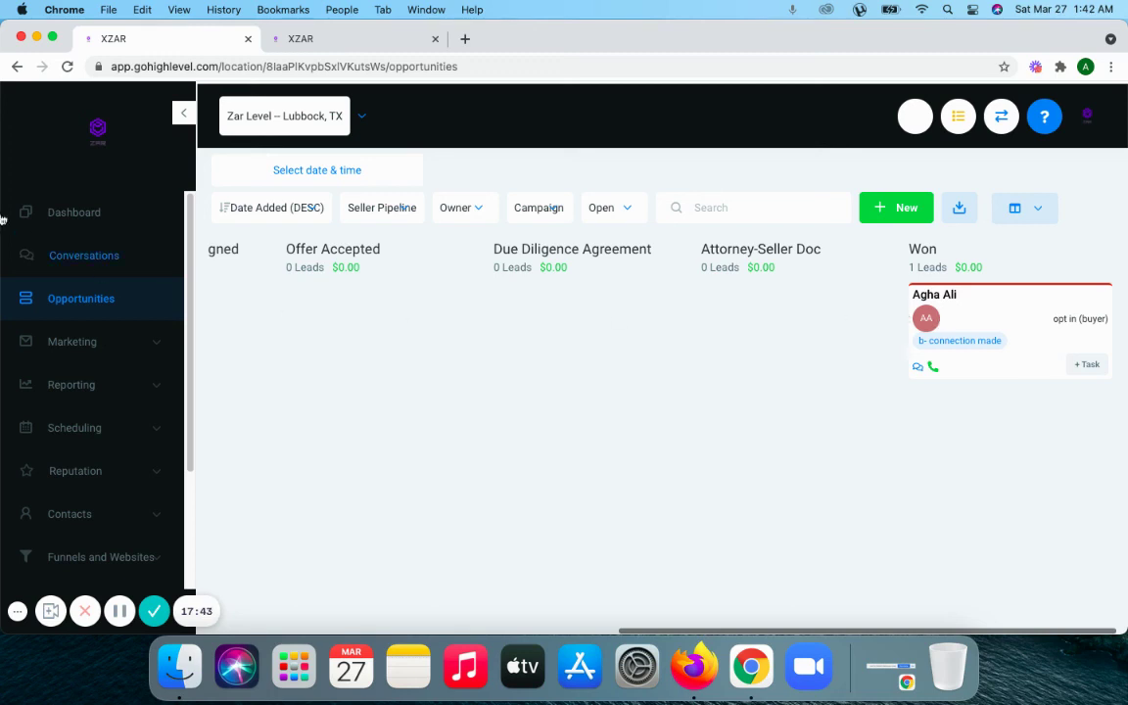
Open the Custom Values page in the location's settings
scroll(74, 433, down, 3)
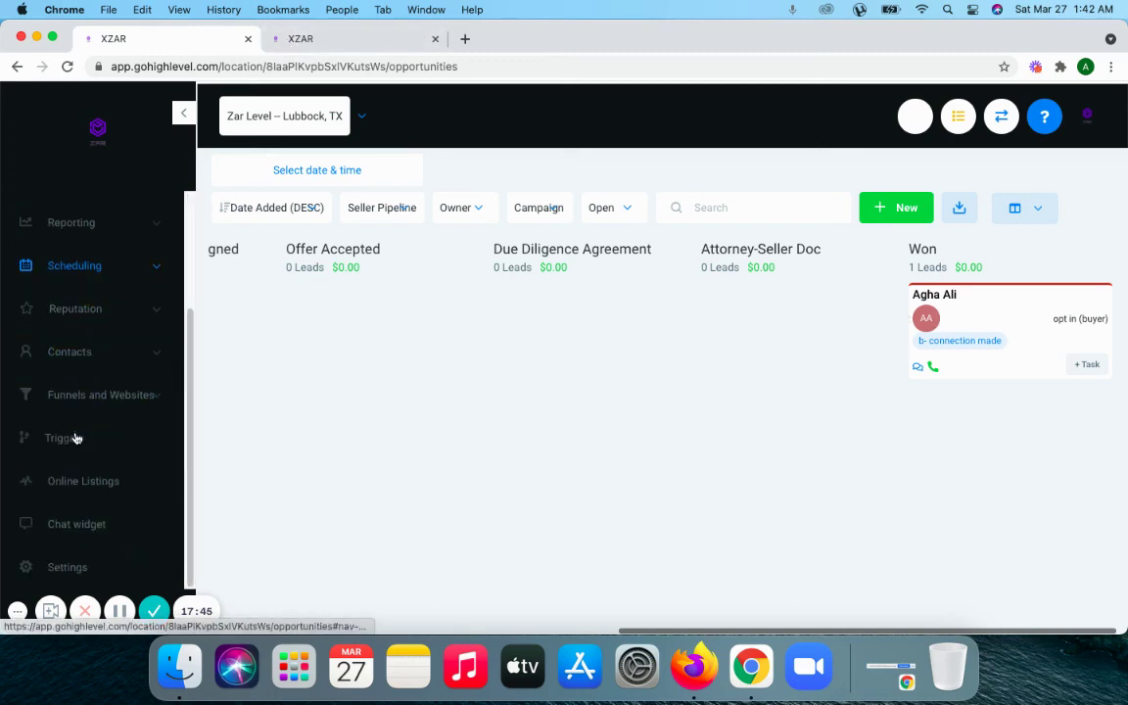
click(72, 567)
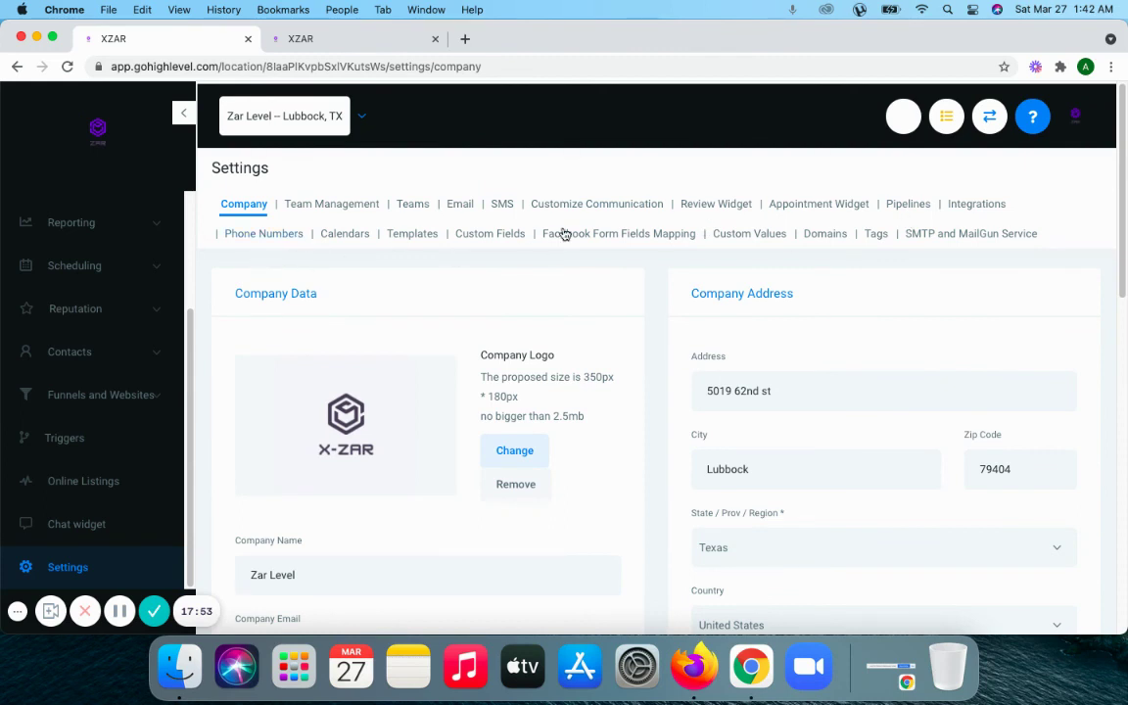
click(743, 235)
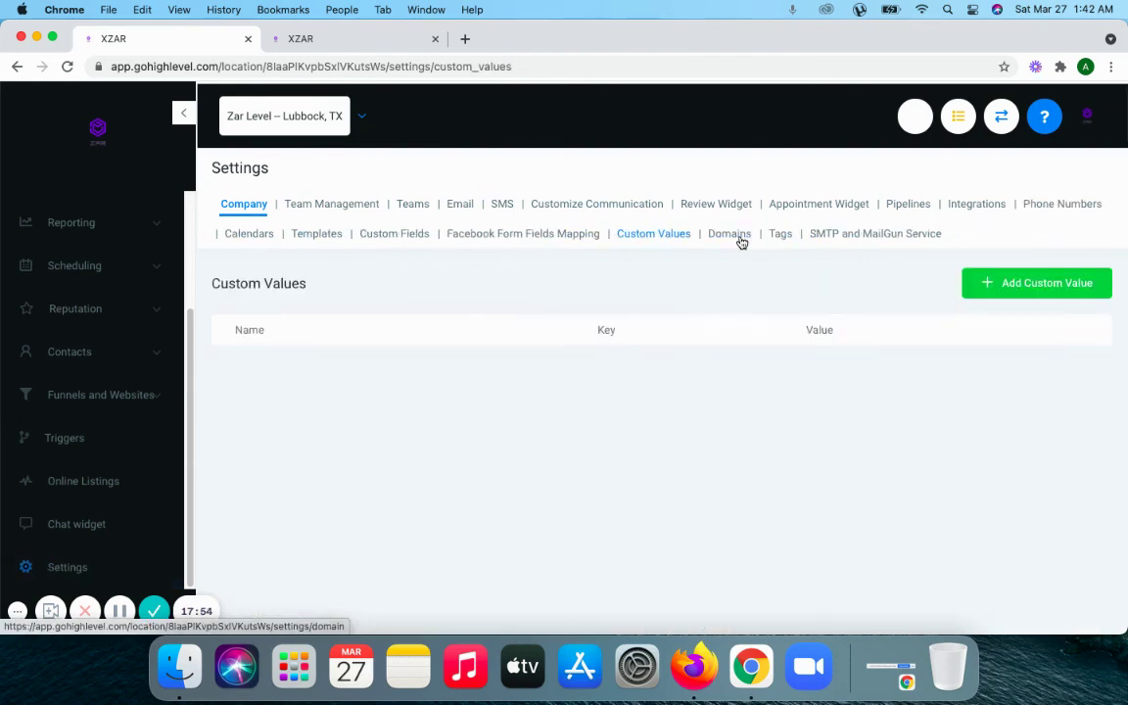